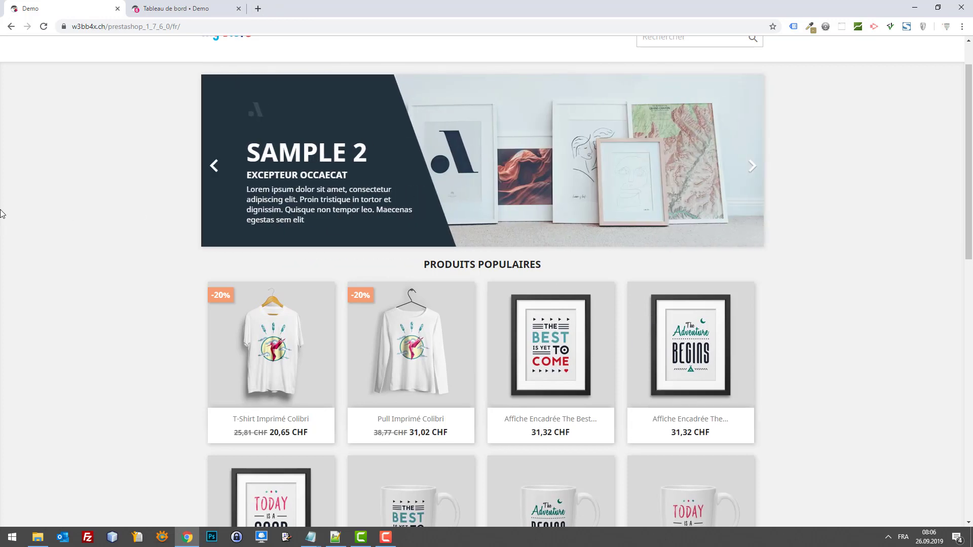
# Step: Search the web for "cache controle google" in a new browser tab
pyautogui.click(257, 11)
pyautogui.write('cahce')
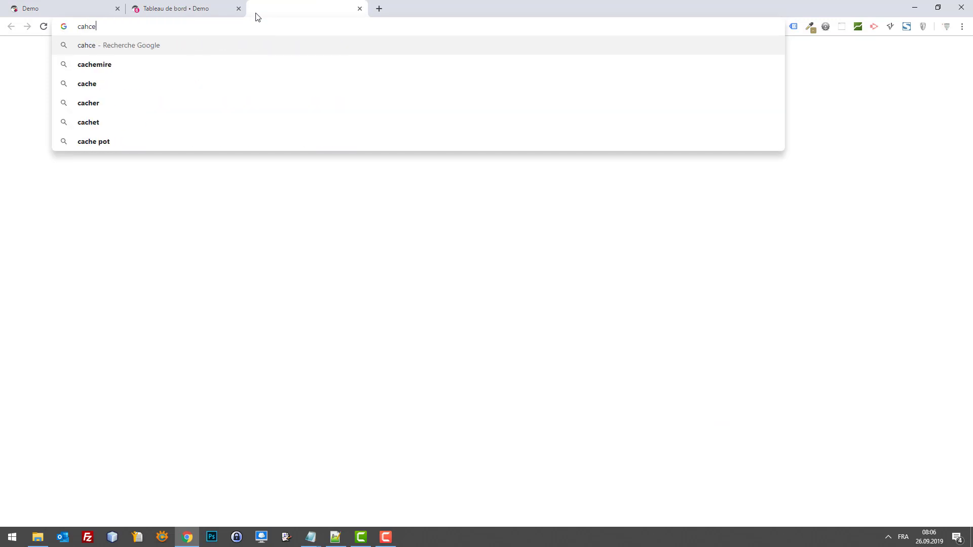
pyautogui.press('BackSpace')
pyautogui.press('BackSpace')
pyautogui.press('BackSpace')
pyautogui.write('ch')
pyautogui.press('Right')
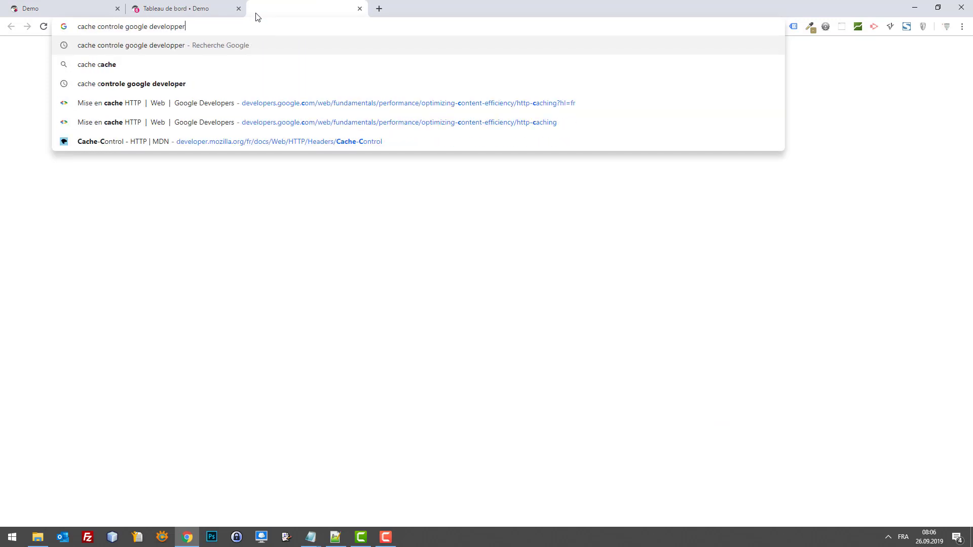
pyautogui.press('BackSpace')
pyautogui.press('BackSpace')
pyautogui.press('BackSpace')
pyautogui.press('BackSpace')
pyautogui.press('BackSpace')
pyautogui.press('BackSpace')
pyautogui.press('BackSpace')
pyautogui.press('BackSpace')
pyautogui.press('BackSpace')
pyautogui.press('BackSpace')
pyautogui.press('Return')
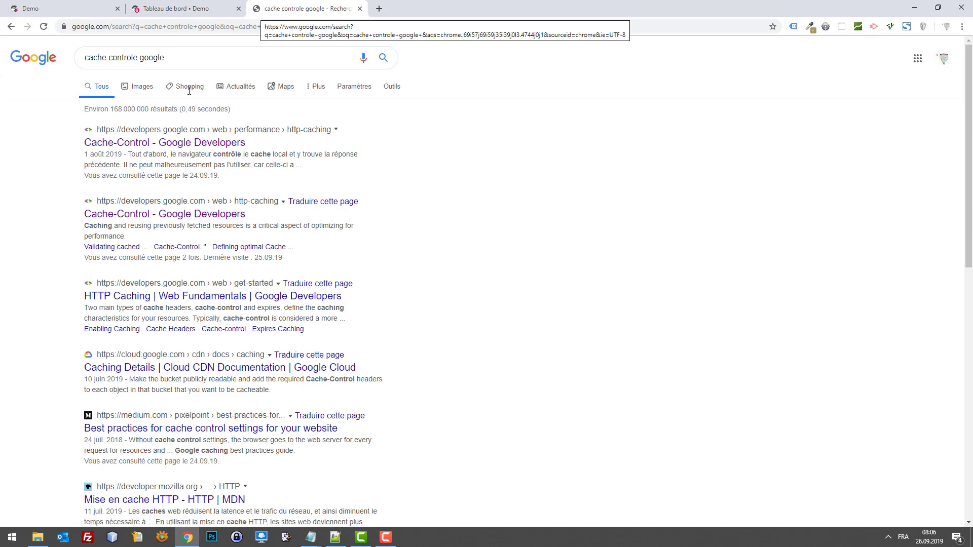
# Step: Open the first Google Developers result on Cache-Control and look through the whole HTTP caching article
pyautogui.click(148, 146)
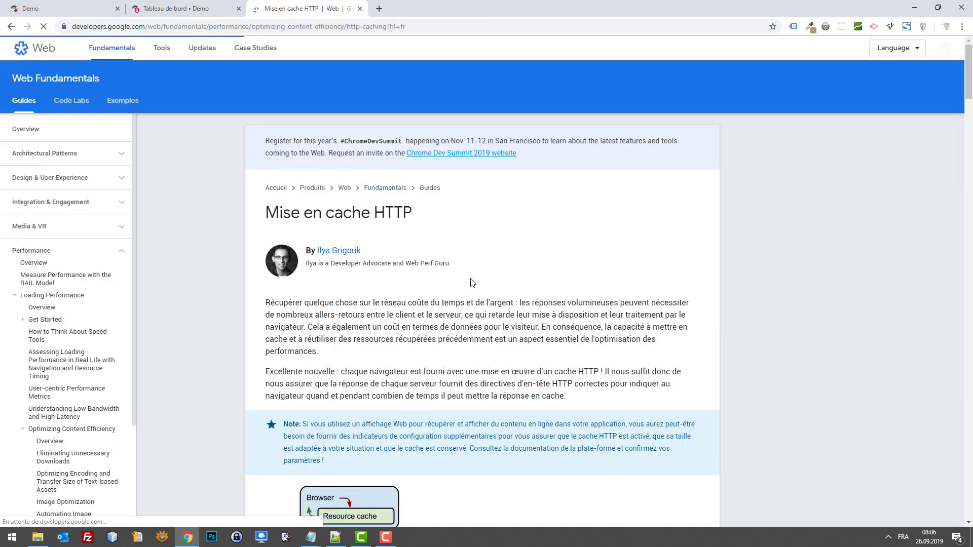
pyautogui.scroll(-1, 418, 251)
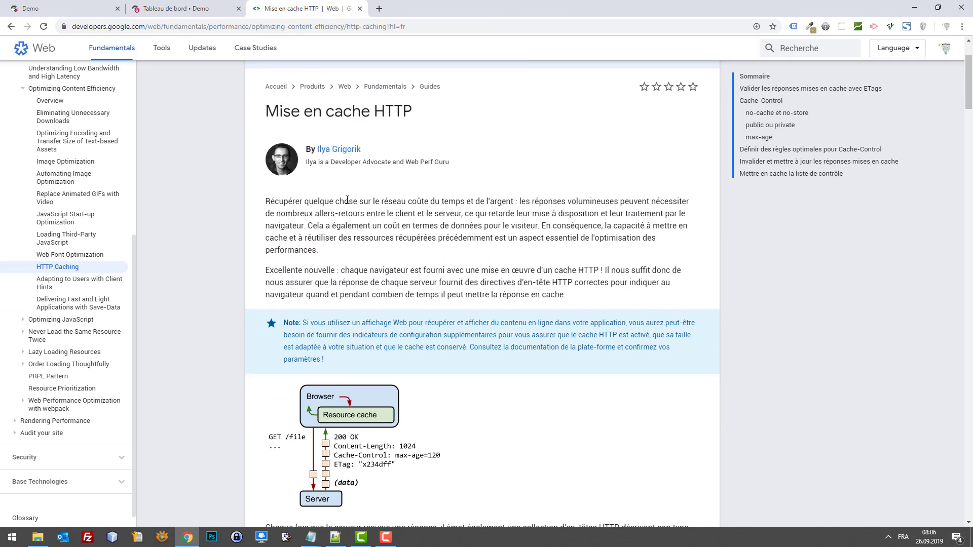
pyautogui.moveTo(373, 204); pyautogui.dragTo(517, 205)
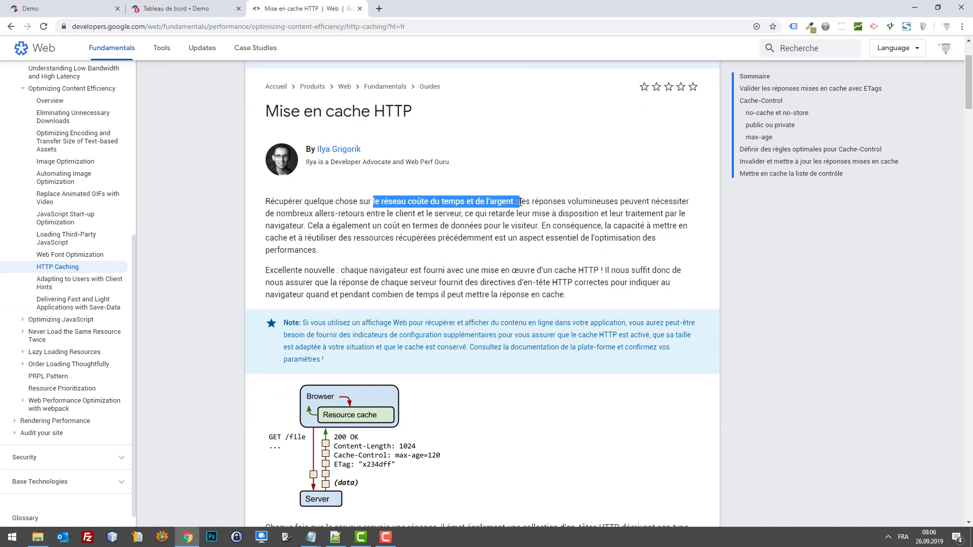
pyautogui.scroll(-5, 505, 221)
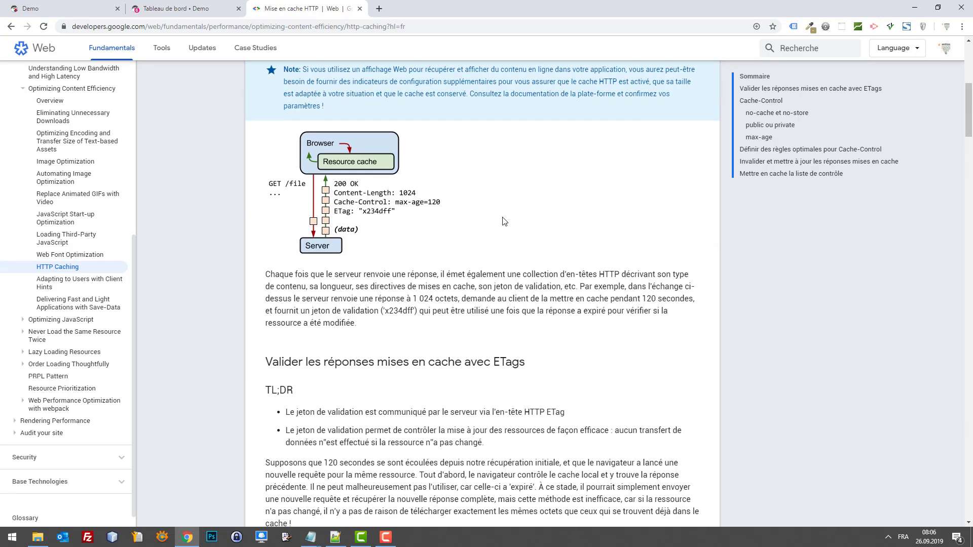
pyautogui.scroll(-7, 504, 222)
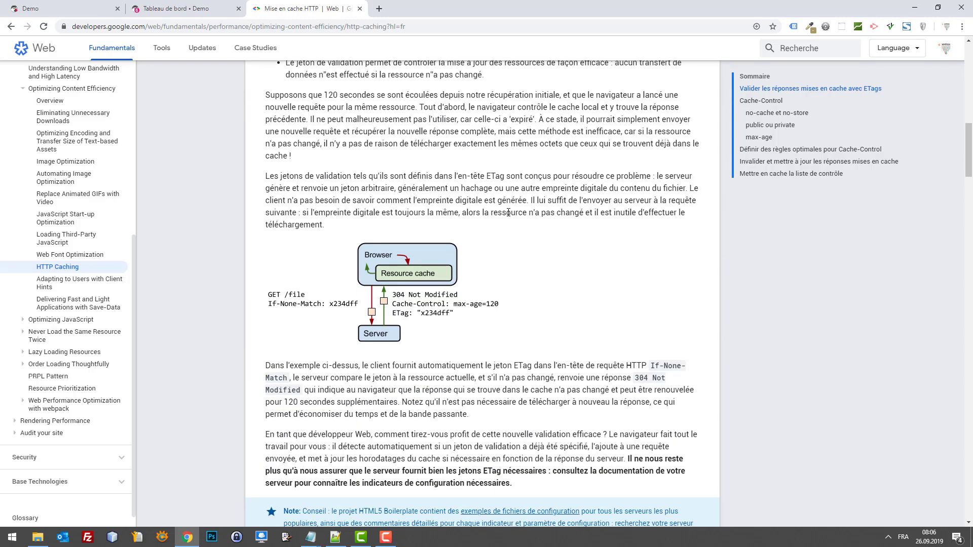
pyautogui.scroll(-14, 509, 212)
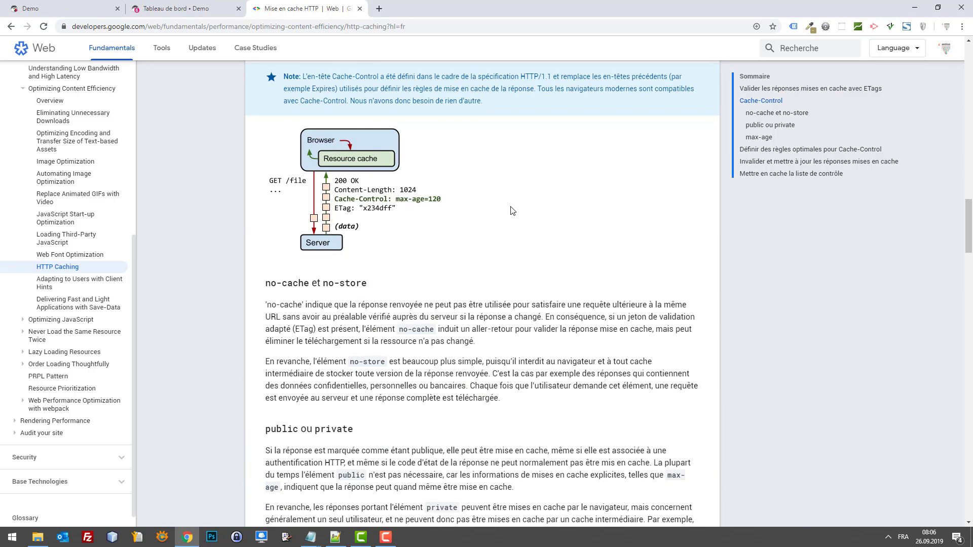
pyautogui.scroll(-10, 512, 211)
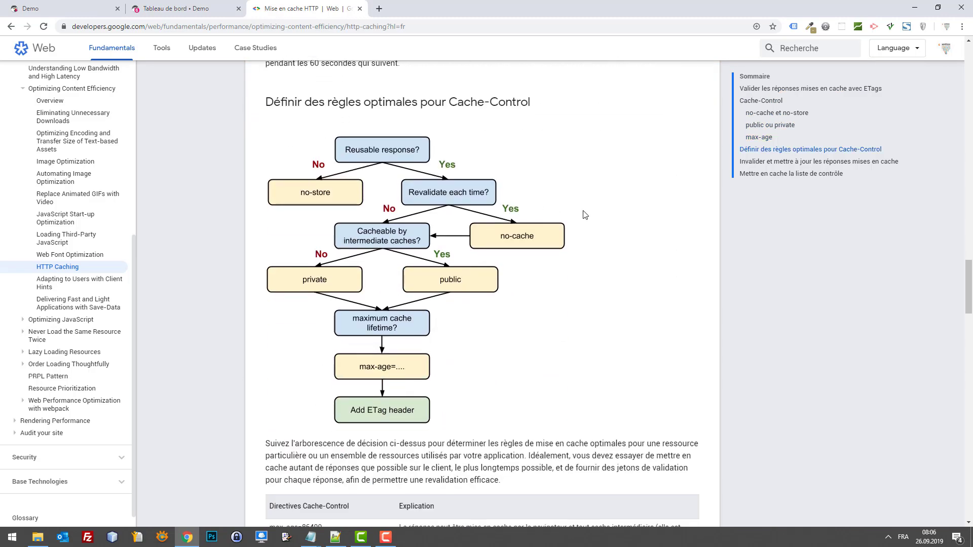
pyautogui.scroll(-20, 585, 215)
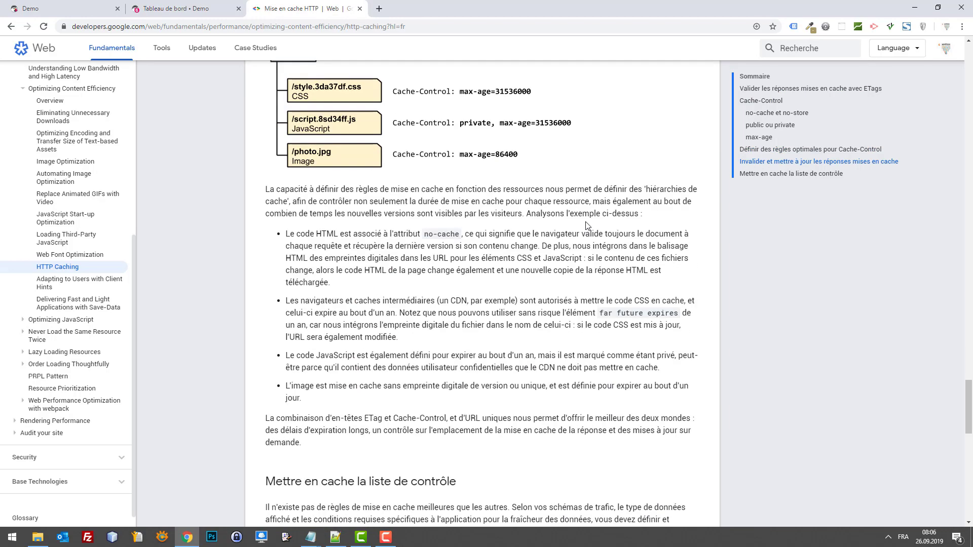
pyautogui.scroll(-16, 586, 225)
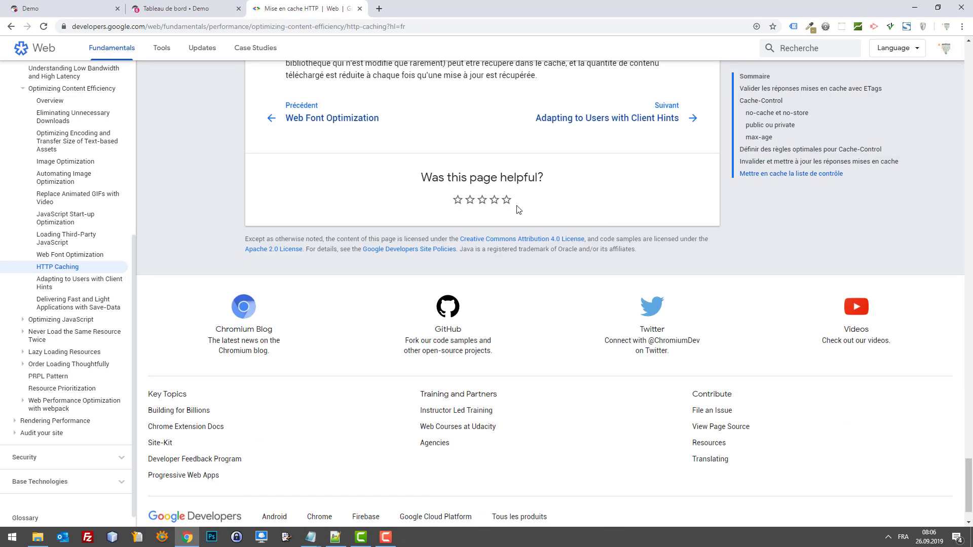
# Step: Return to the Demo shop page, record its network activity for all request types with the browser cache disabled, and reload it
pyautogui.click(47, 7)
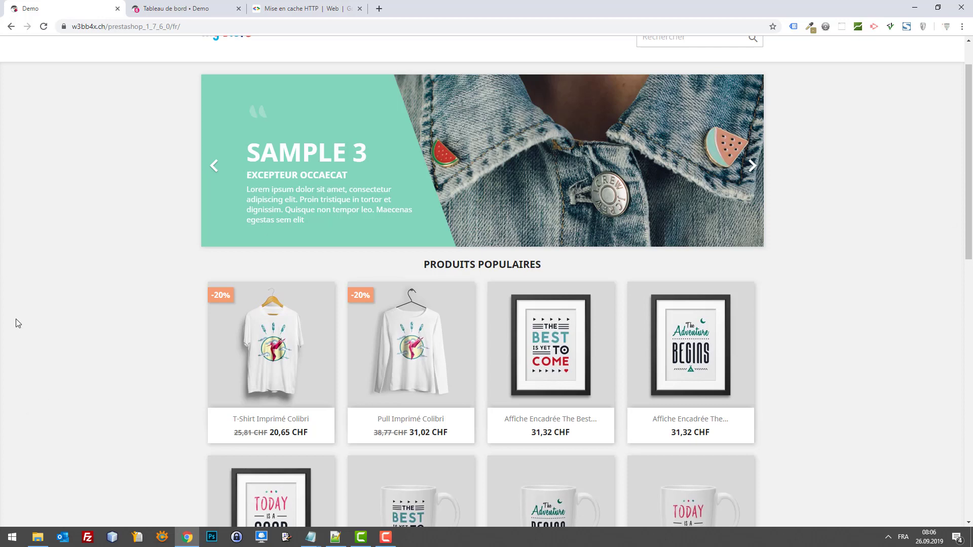
pyautogui.press('F12')
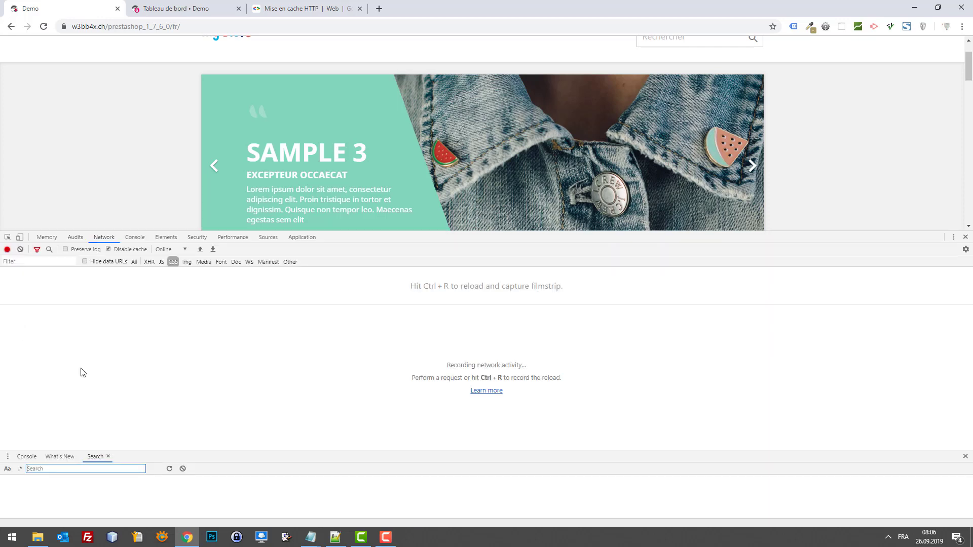
pyautogui.moveTo(405, 232); pyautogui.dragTo(305, 332)
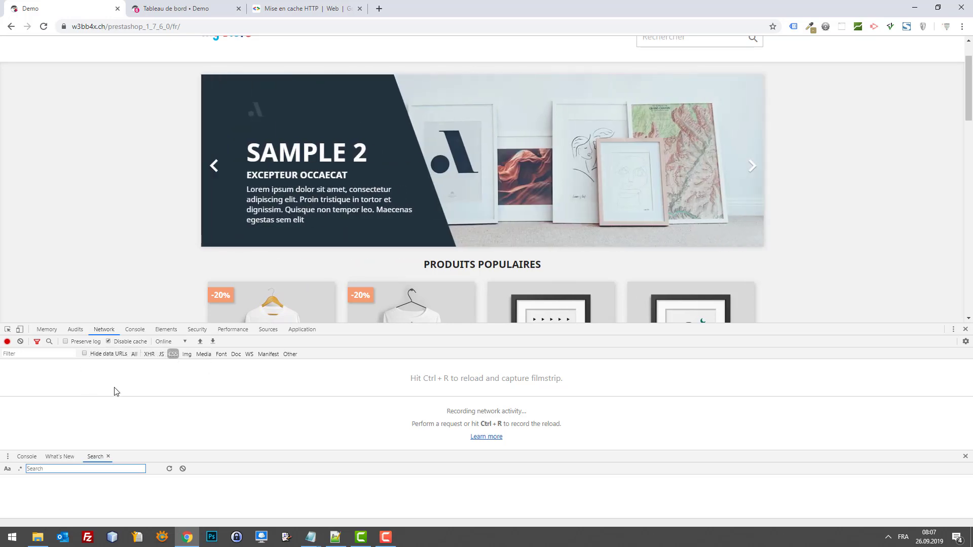
pyautogui.click(134, 354)
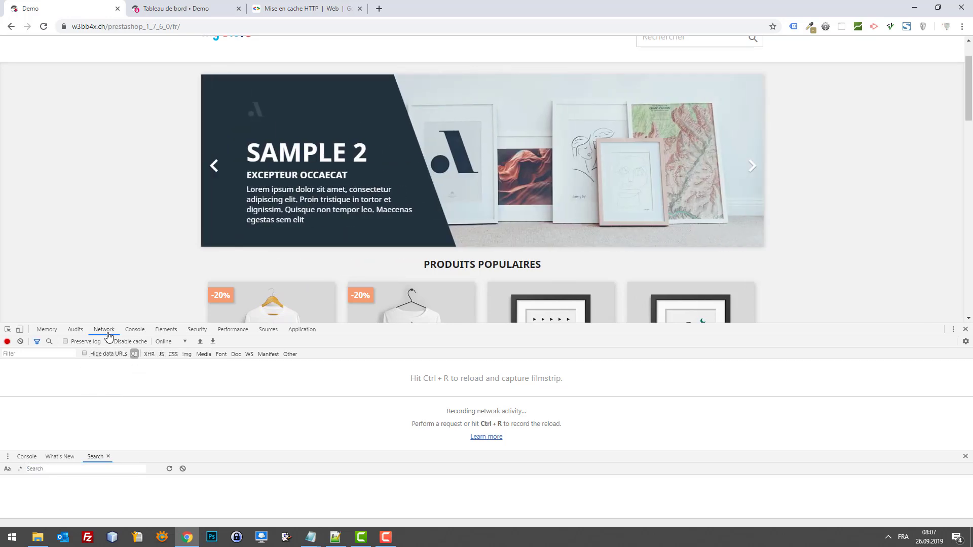
pyautogui.click(108, 341)
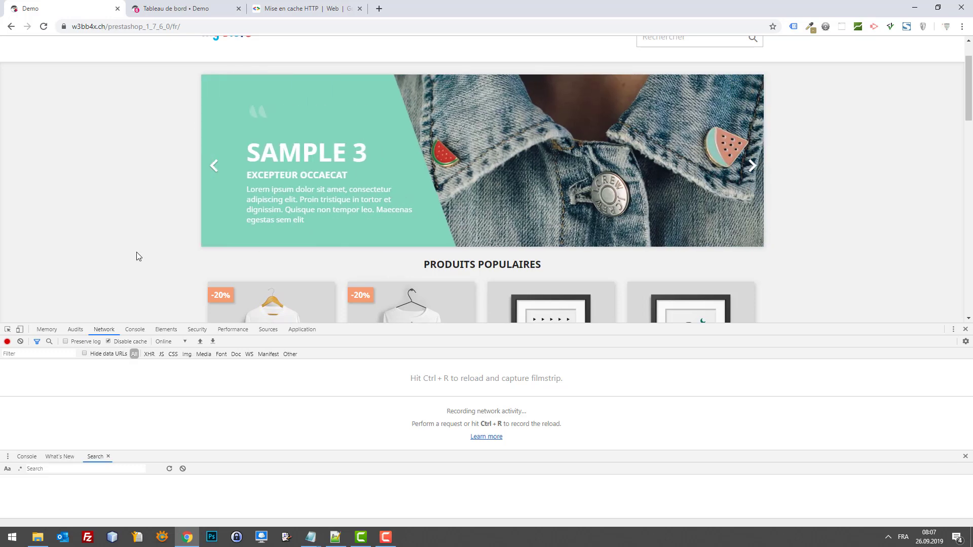
pyautogui.hotkey('ctrl', 'r')
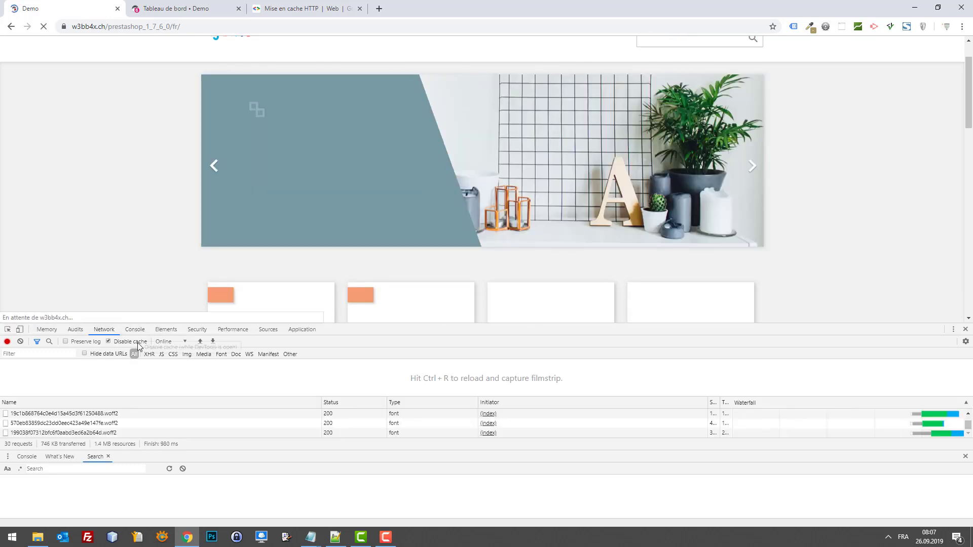
# Step: Enlarge the developer tools area, reload the shop page again and review the statuses of the loaded files
pyautogui.moveTo(370, 325); pyautogui.dragTo(370, 194)
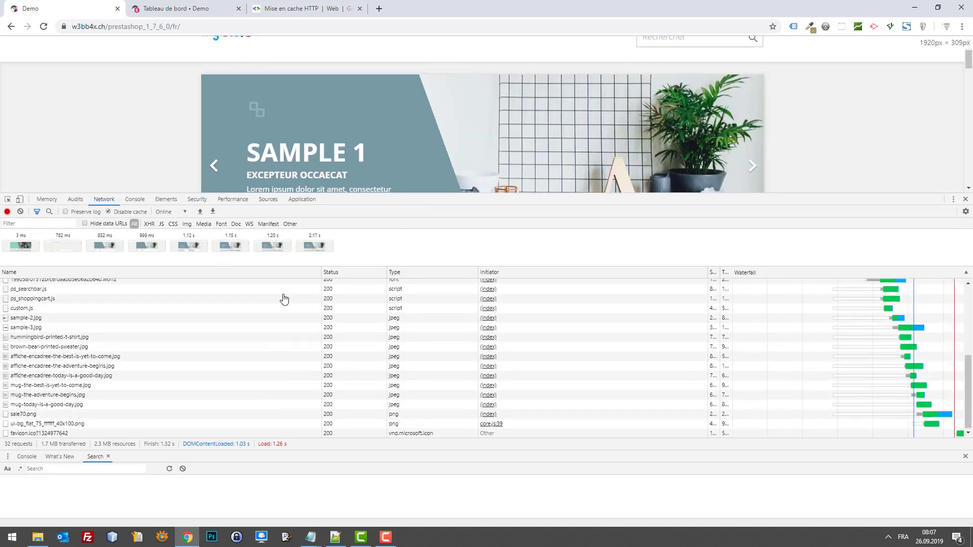
pyautogui.scroll(5, 576, 322)
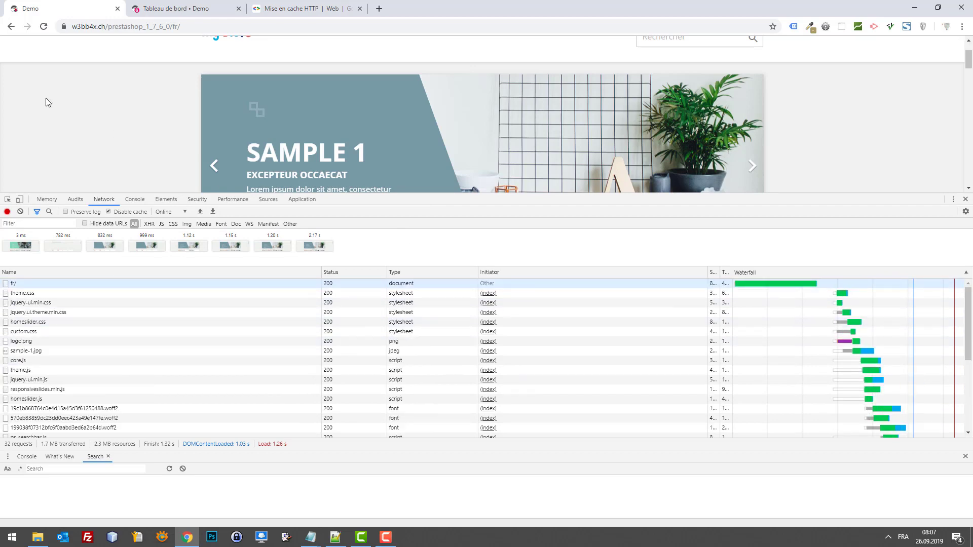
pyautogui.hotkey('ctrl', 'r')
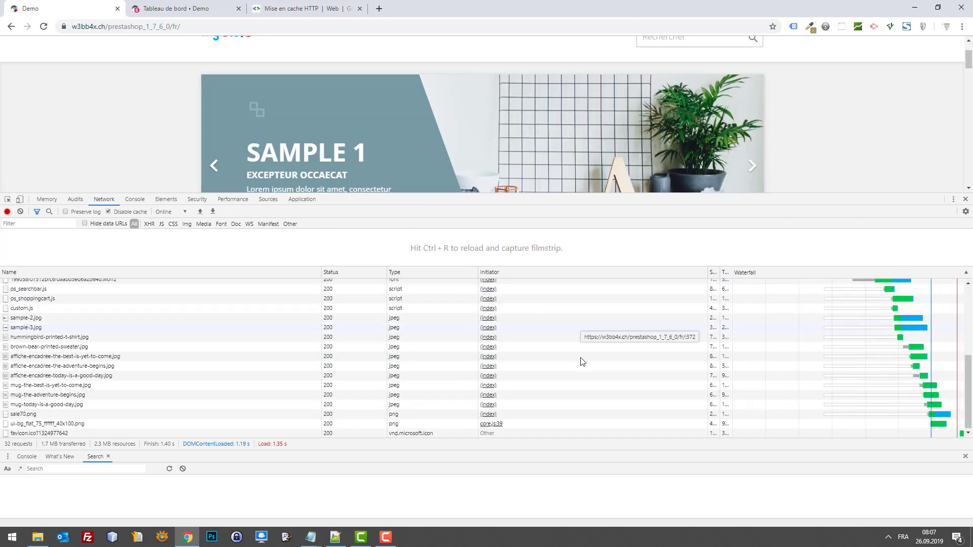
pyautogui.scroll(5, 519, 361)
pyautogui.scroll(-5, 519, 361)
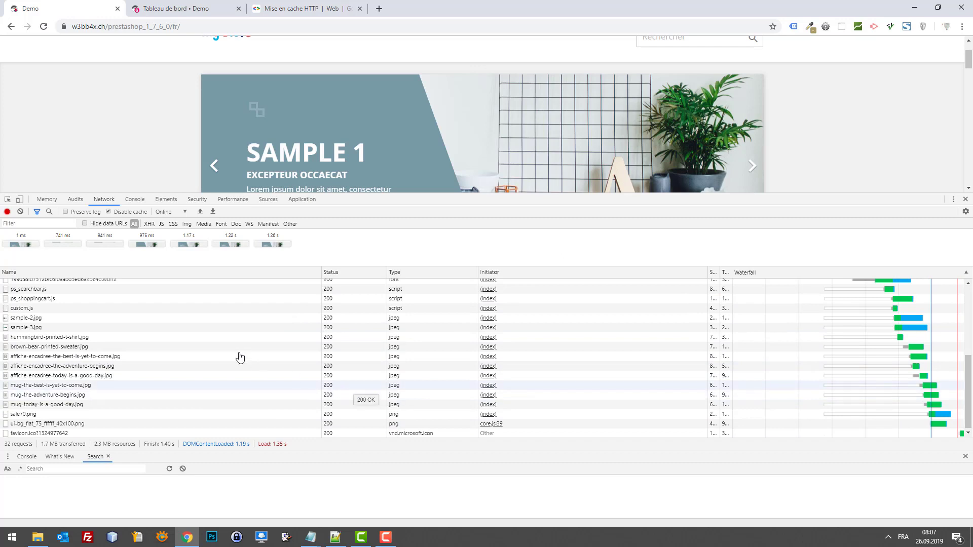
pyautogui.scroll(5, 228, 324)
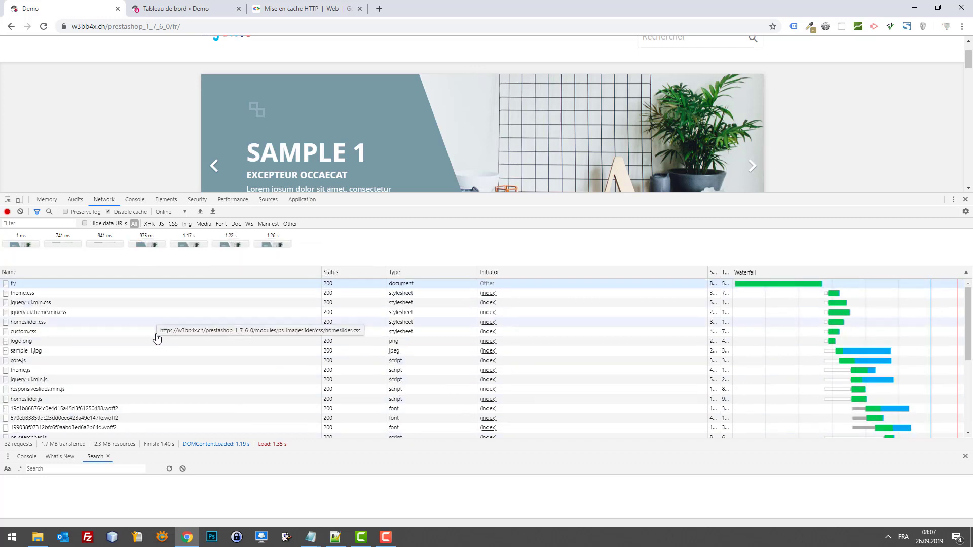
# Step: Open the logo.png request's details and examine the Cache-Control entry in its request headers
pyautogui.click(21, 342)
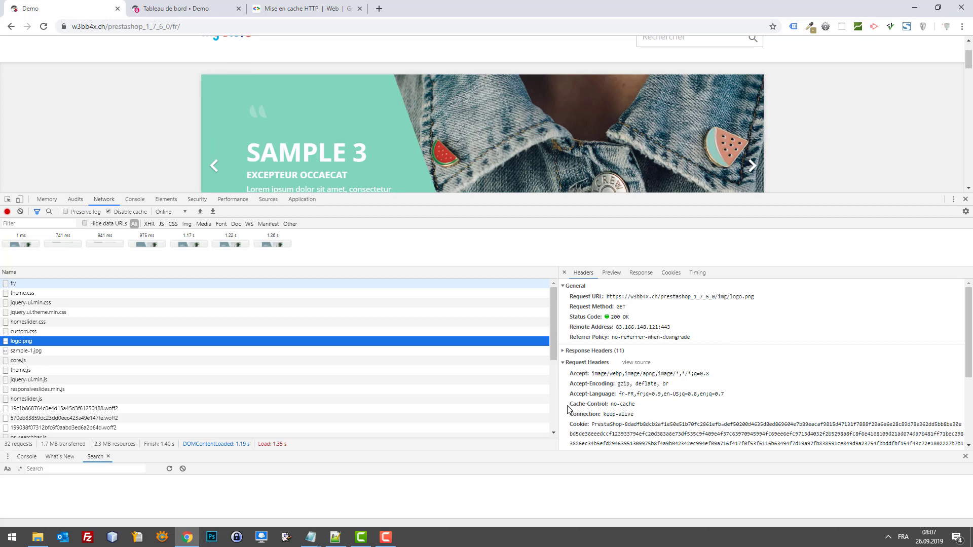
pyautogui.moveTo(568, 406); pyautogui.dragTo(647, 407)
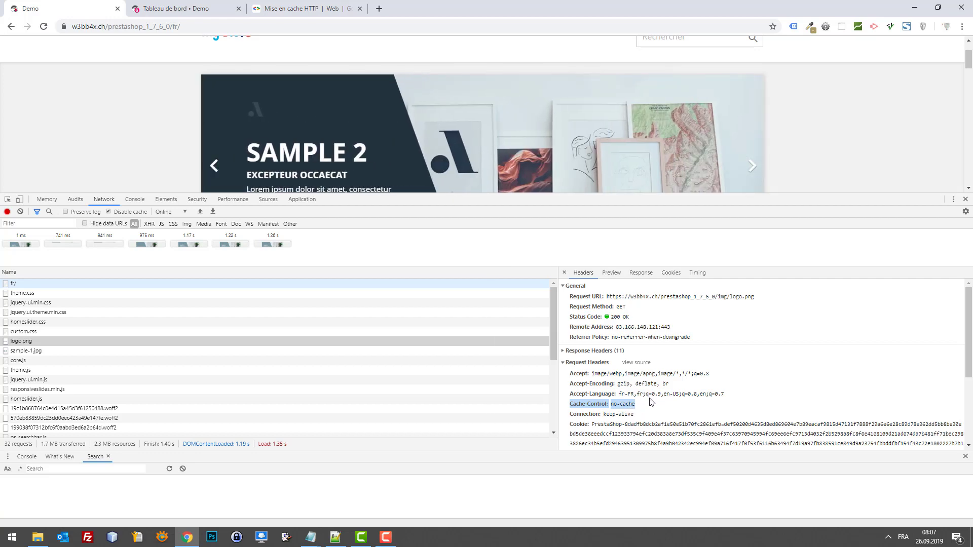
pyautogui.scroll(-2, 640, 411)
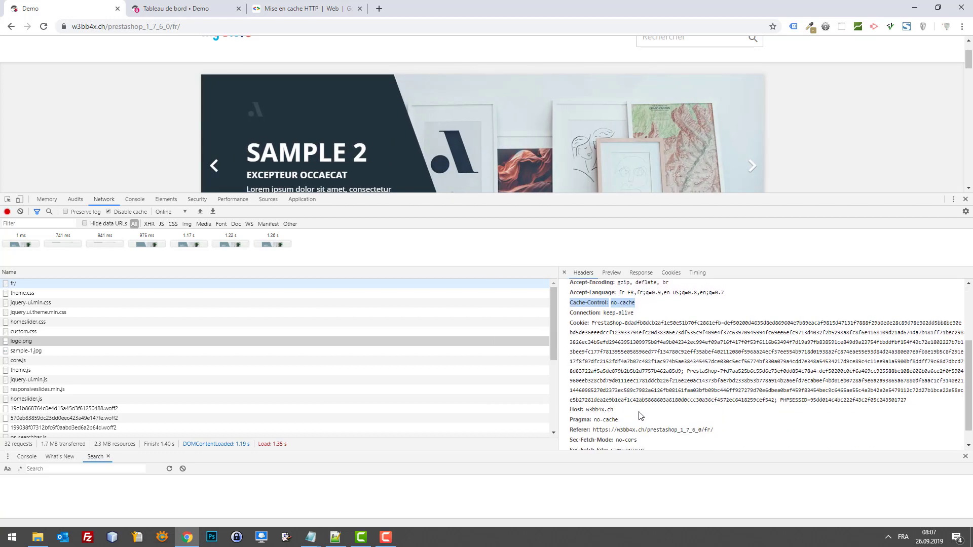
pyautogui.scroll(-1, 640, 416)
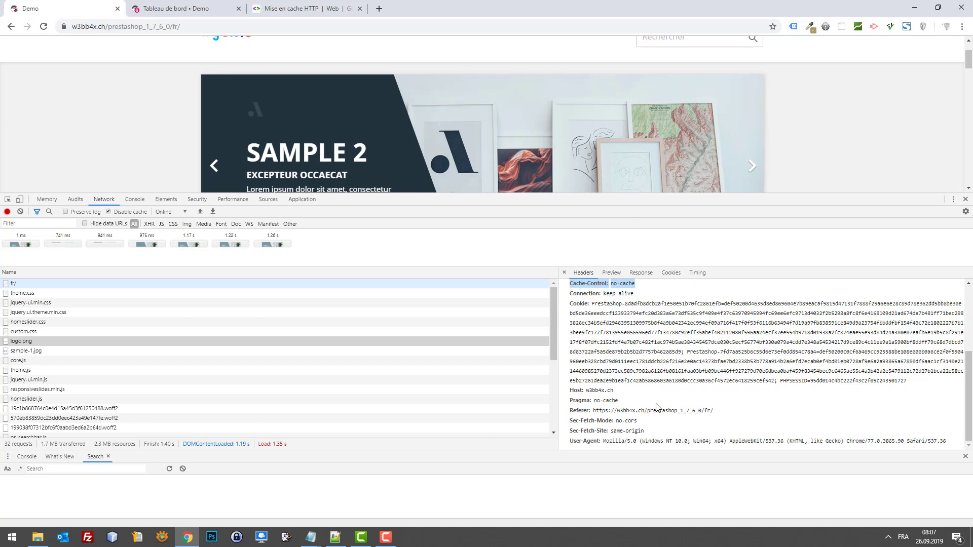
pyautogui.scroll(2, 659, 398)
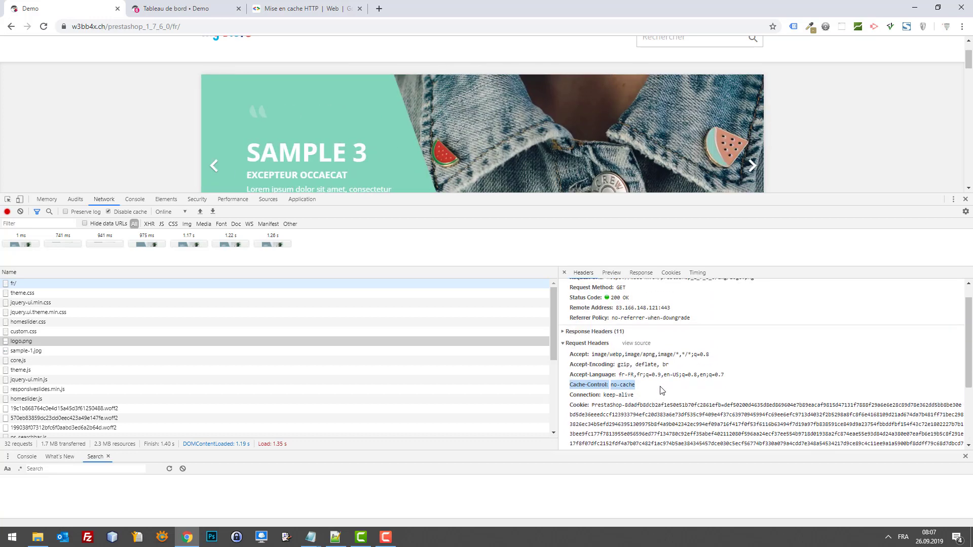
pyautogui.click(661, 390)
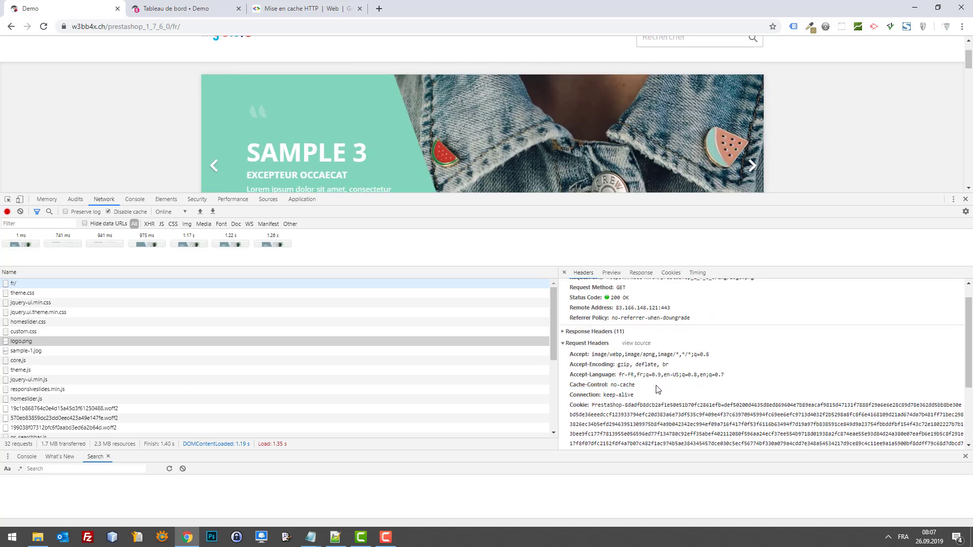
pyautogui.tripleClick(589, 385)
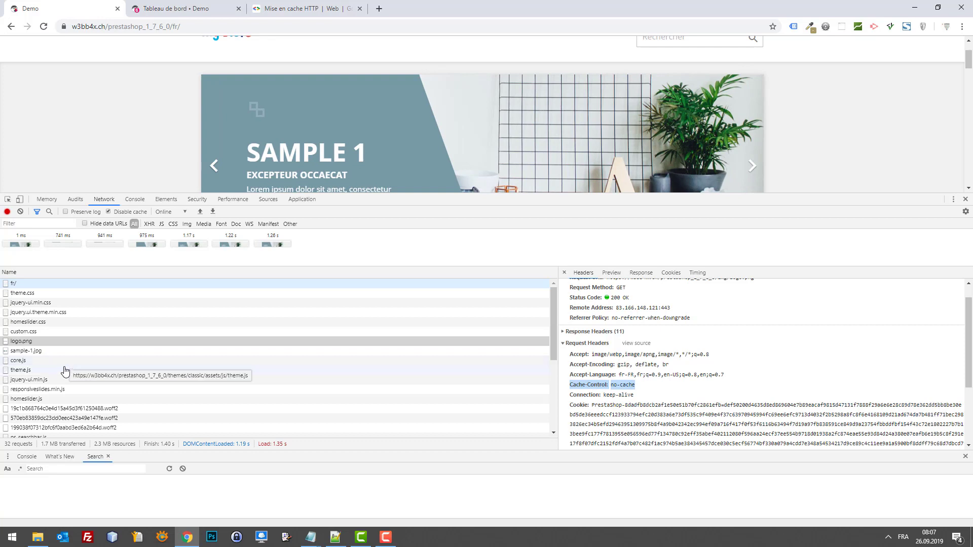
pyautogui.scroll(2, 603, 365)
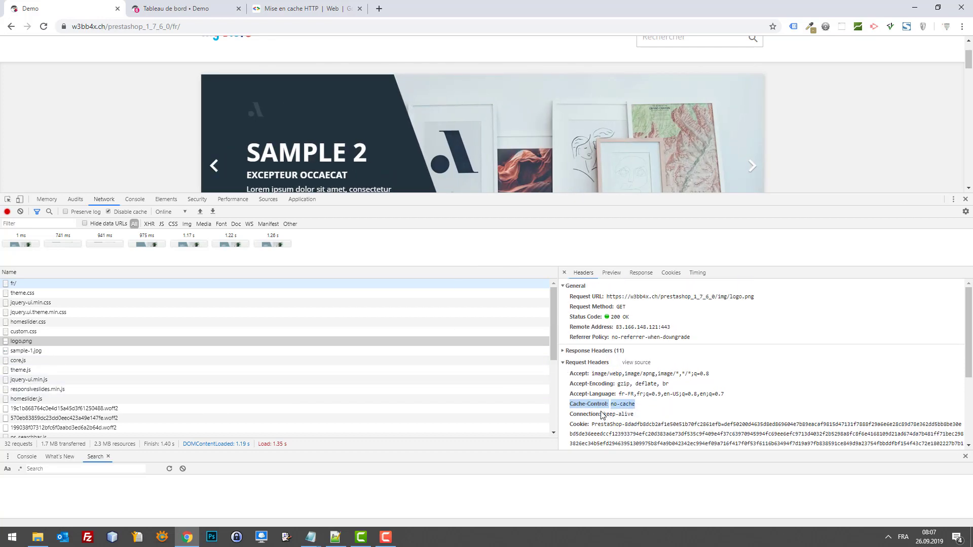
pyautogui.click(579, 405)
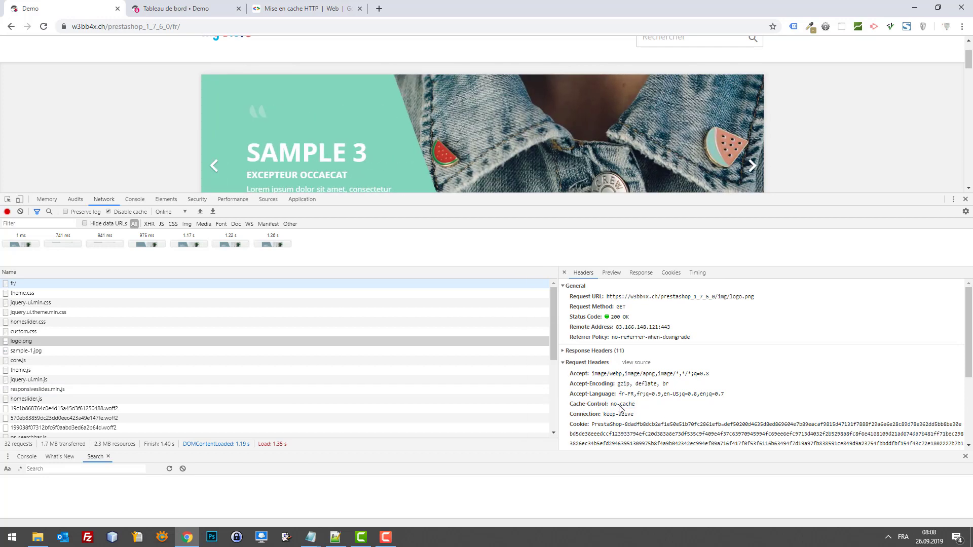
pyautogui.moveTo(633, 406); pyautogui.dragTo(611, 408)
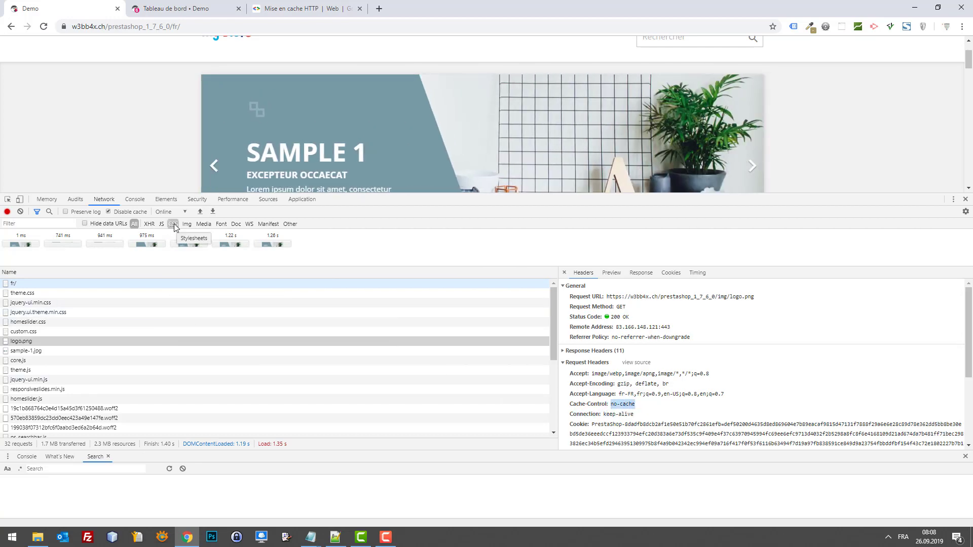
# Step: Turn off the cache-disabling option in the network log and reload the shop page
pyautogui.click(109, 212)
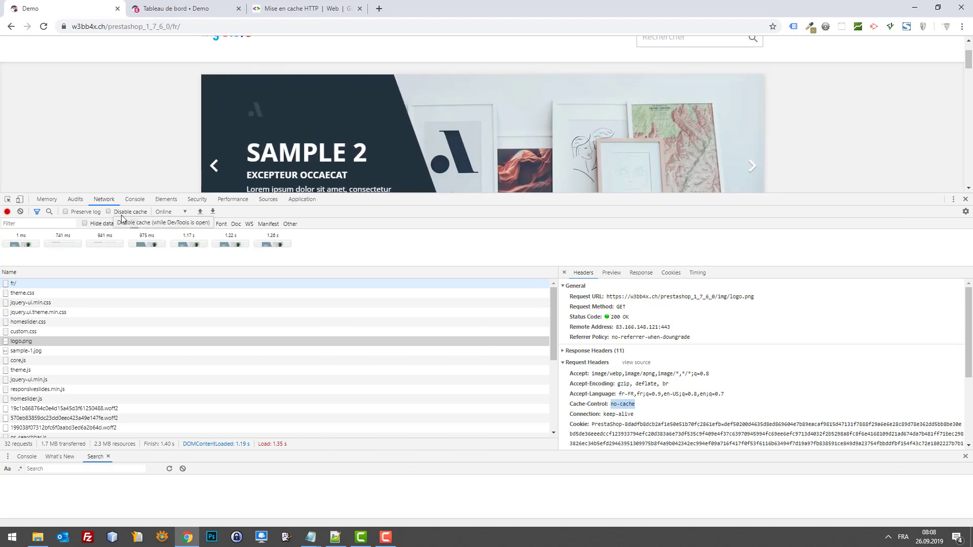
pyautogui.press('F5')
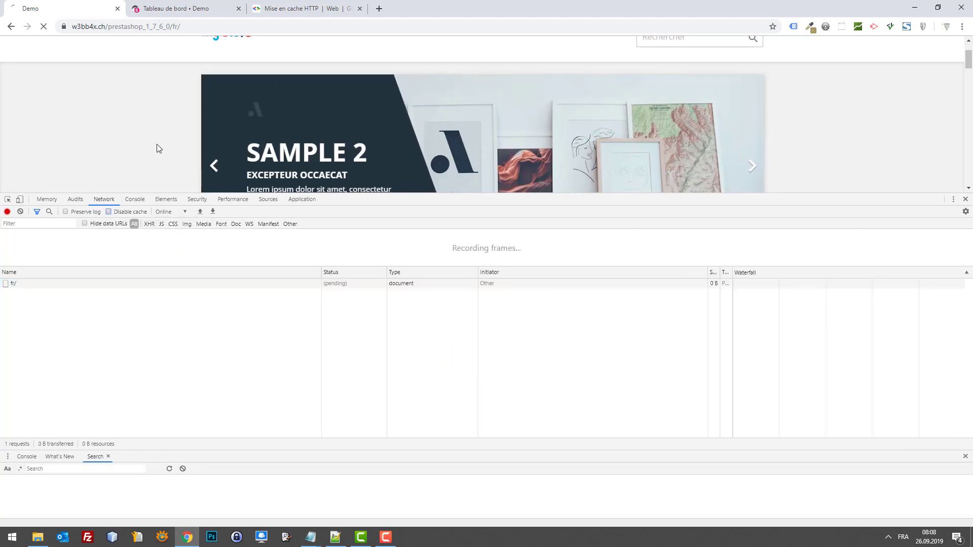
# Step: Open the details of the first .woff2 font request in the network log, and reload the shop page
pyautogui.click(66, 395)
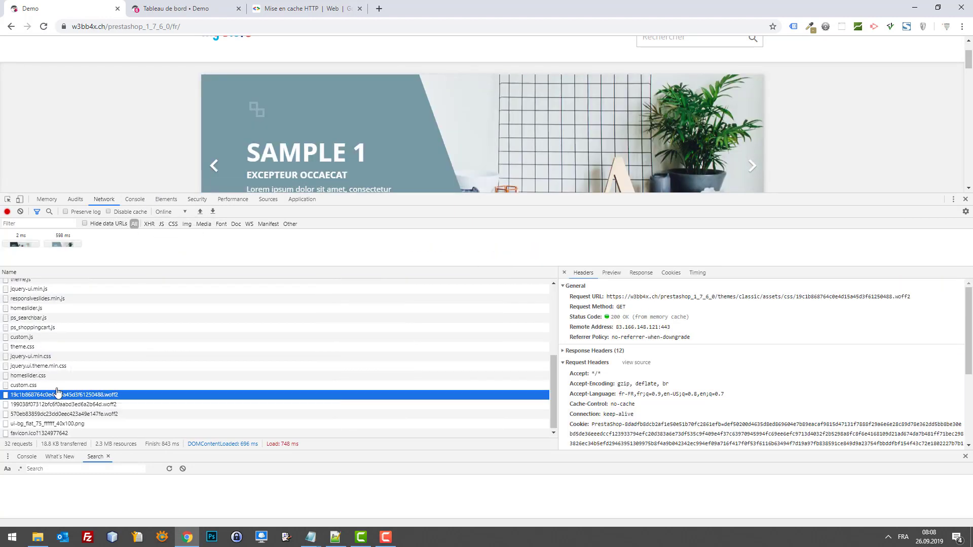
pyautogui.scroll(3, 61, 368)
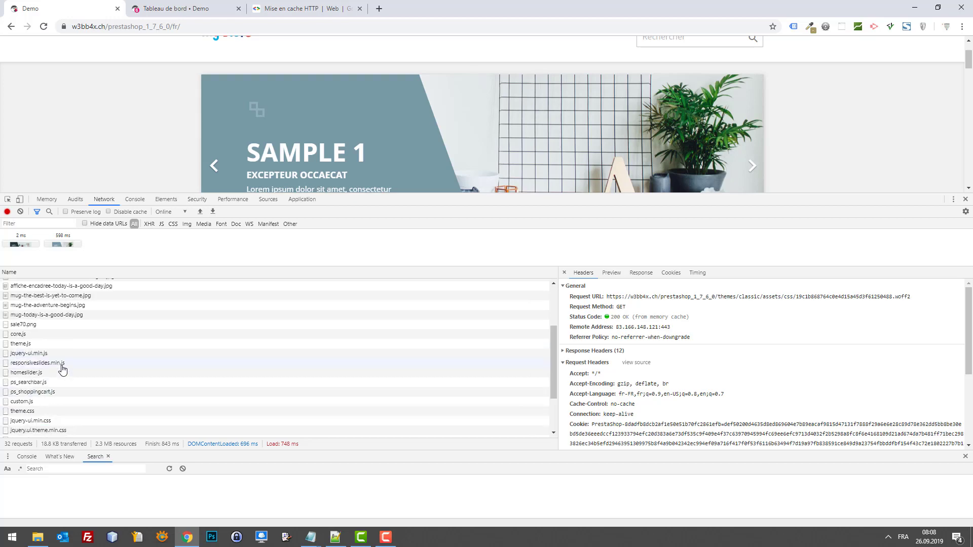
pyautogui.press('F5')
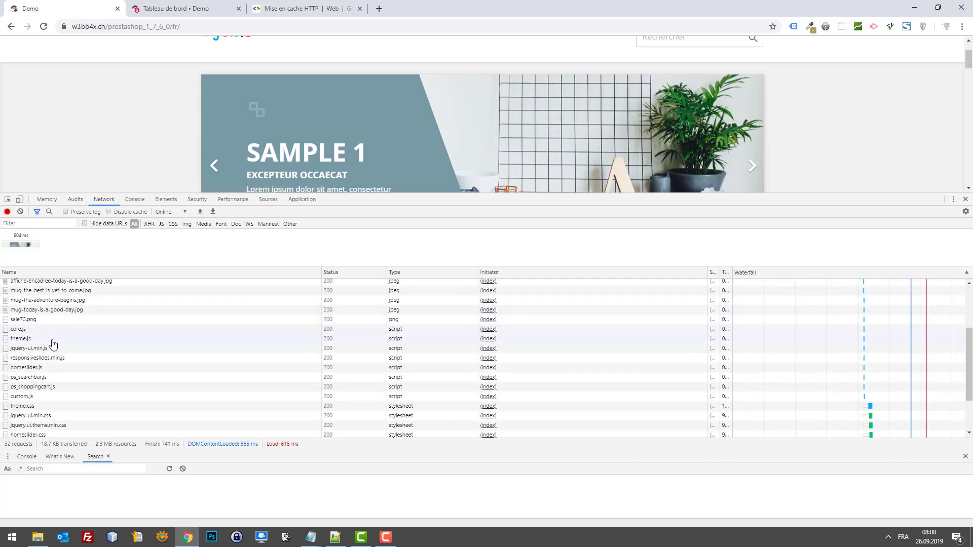
# Step: Open the sale70.png request's details and highlight the Cache-Control entry in its request headers
pyautogui.scroll(2, 54, 344)
pyautogui.click(28, 376)
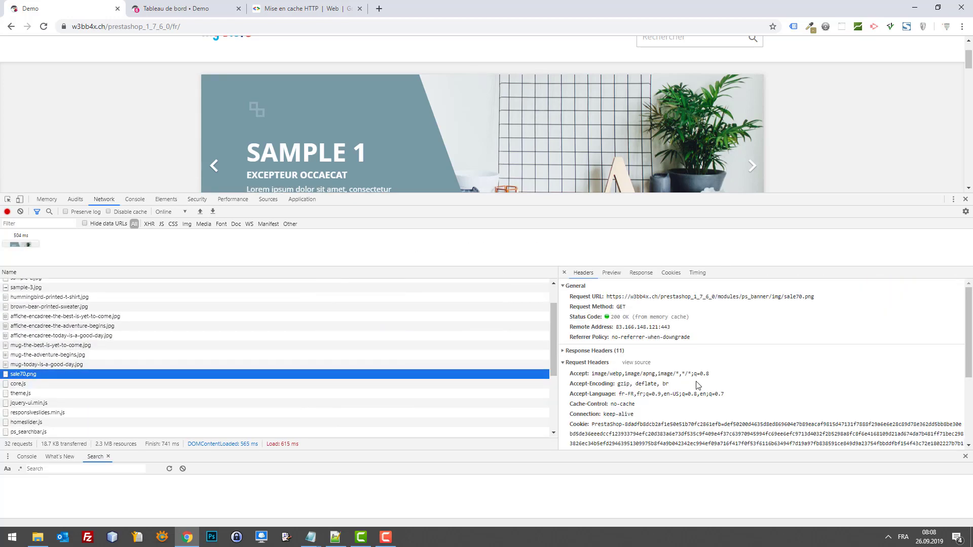
pyautogui.moveTo(613, 414); pyautogui.dragTo(632, 405)
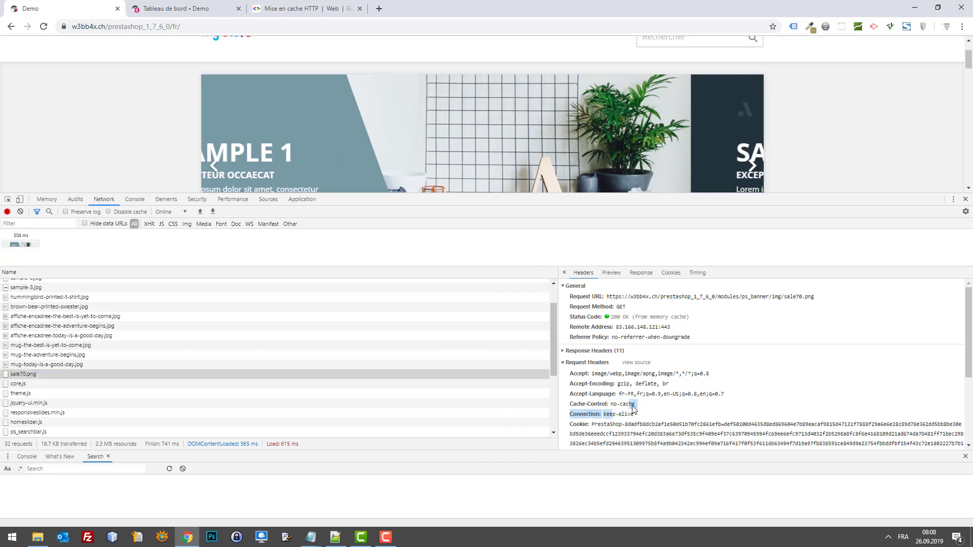
pyautogui.click(610, 405)
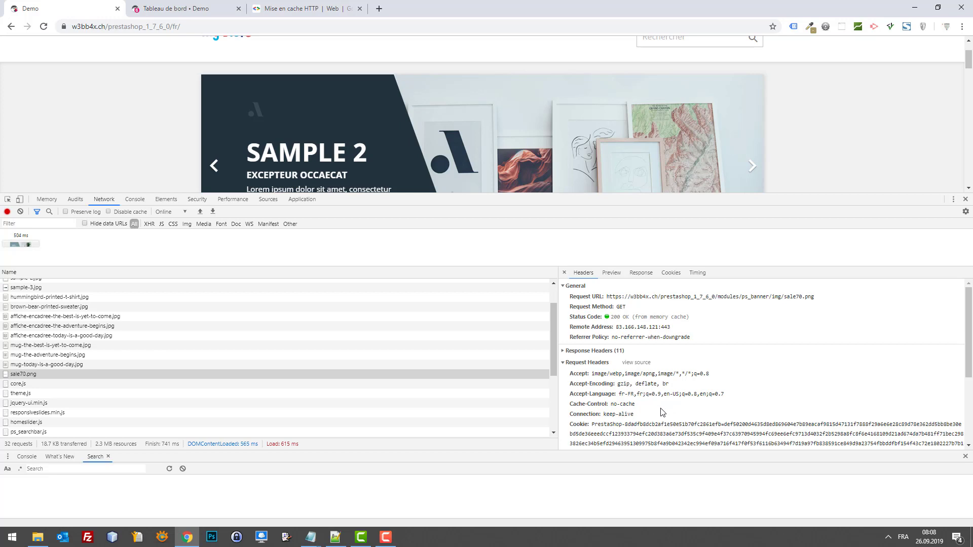
pyautogui.moveTo(635, 404); pyautogui.dragTo(568, 407)
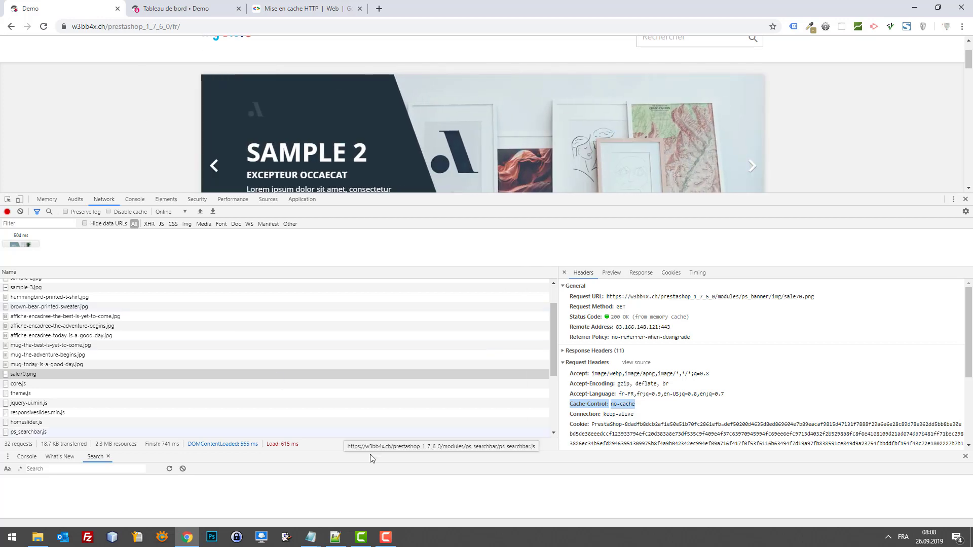
# Step: Switch to Notepad++ and open the .htaccess file of the prestashop_1_7_6_0 folder from the FTP server
pyautogui.click(339, 536)
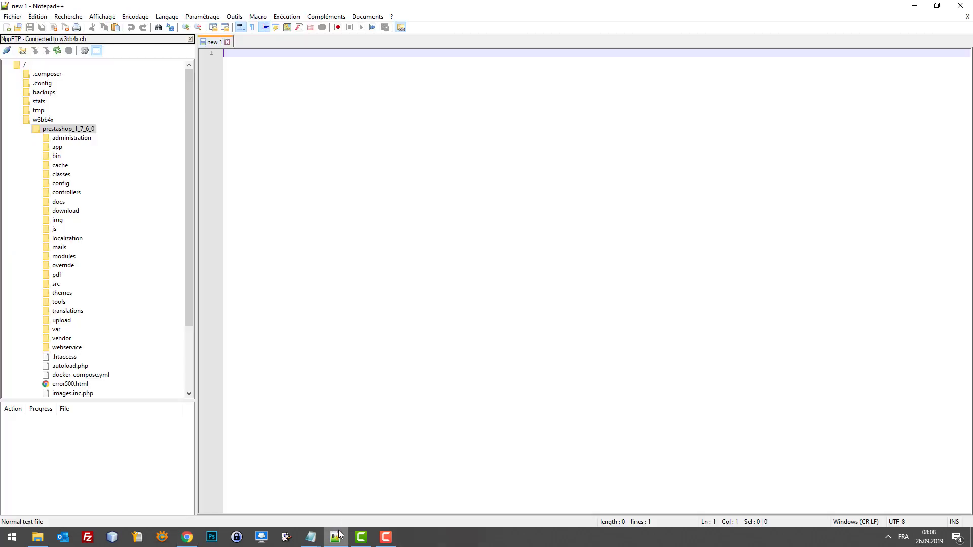
pyautogui.scroll(-1, 166, 228)
pyautogui.scroll(1, 63, 218)
pyautogui.scroll(-3, 64, 264)
pyautogui.doubleClick(61, 277)
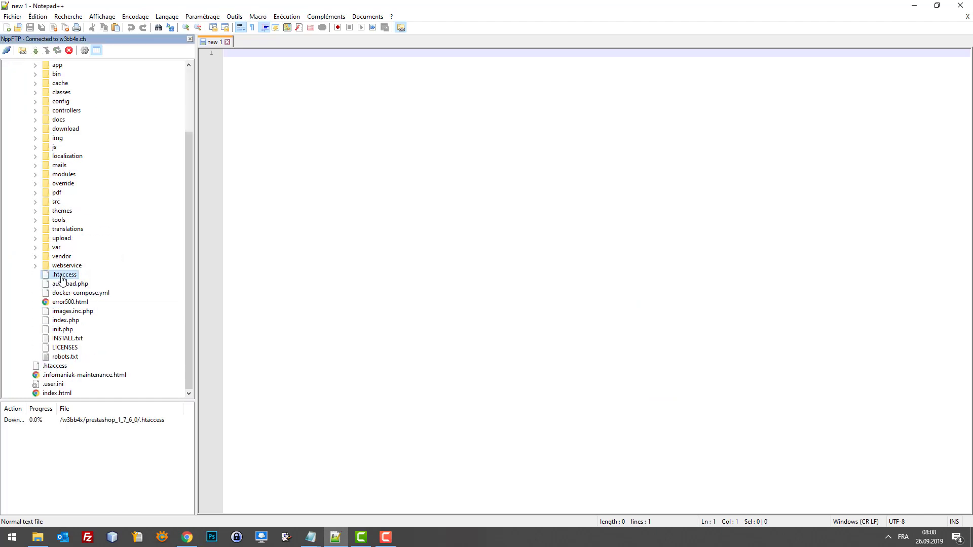
# Step: Review the server .htaccess file's rewrite and expiry rules and its opening "start" comment
pyautogui.scroll(-13, 456, 264)
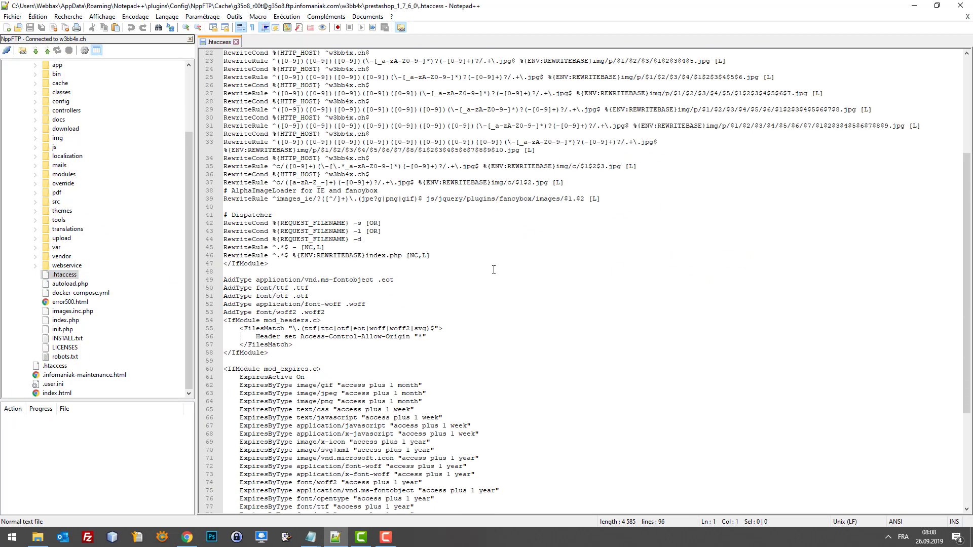
pyautogui.scroll(13, 490, 278)
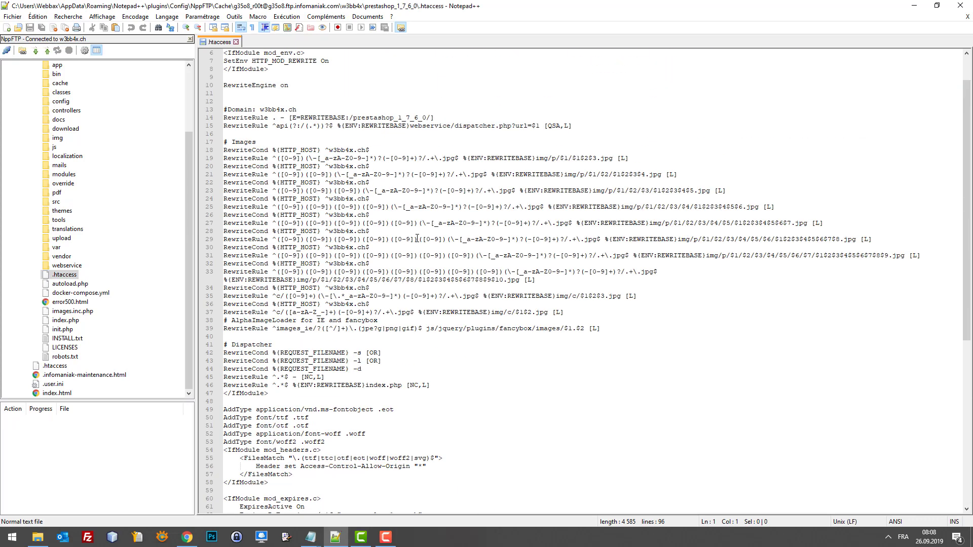
pyautogui.scroll(-5, 388, 177)
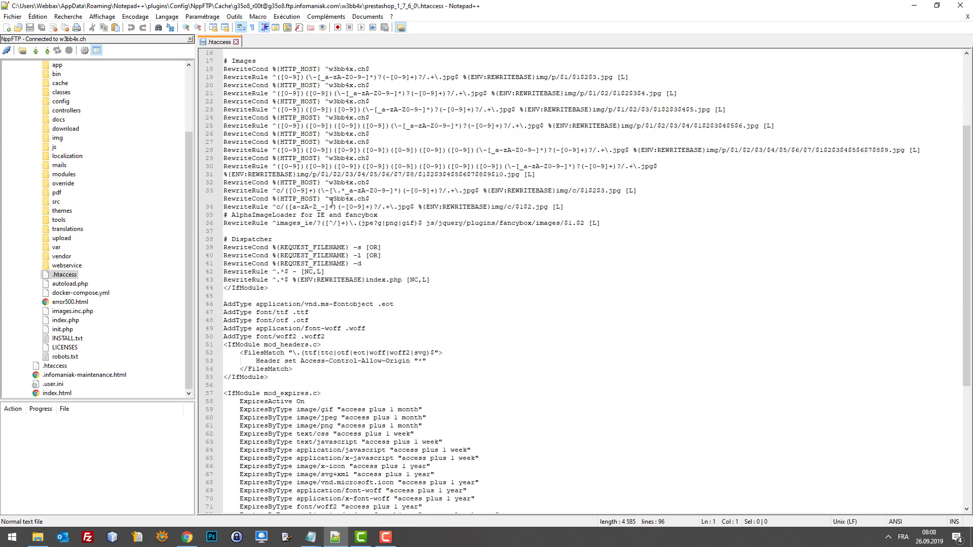
pyautogui.scroll(5, 316, 112)
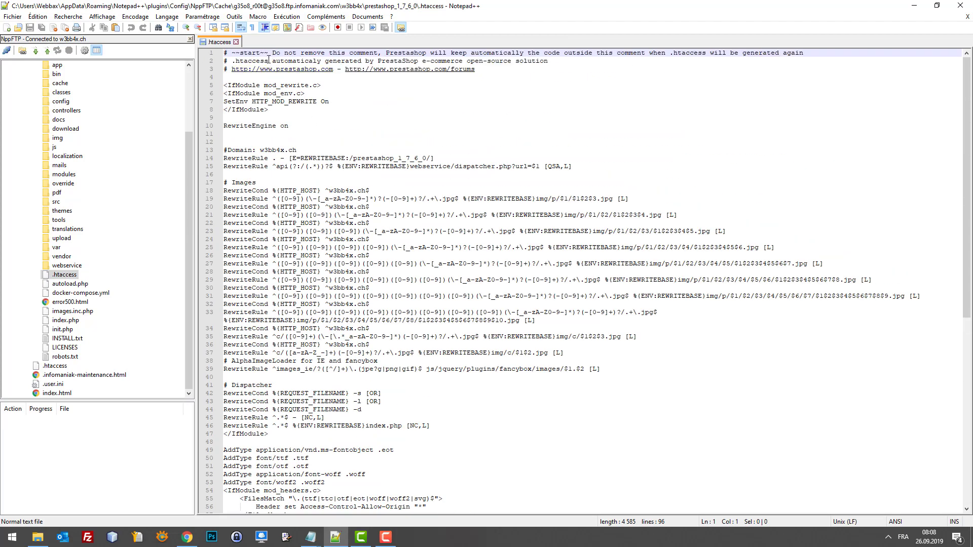
pyautogui.click(314, 132)
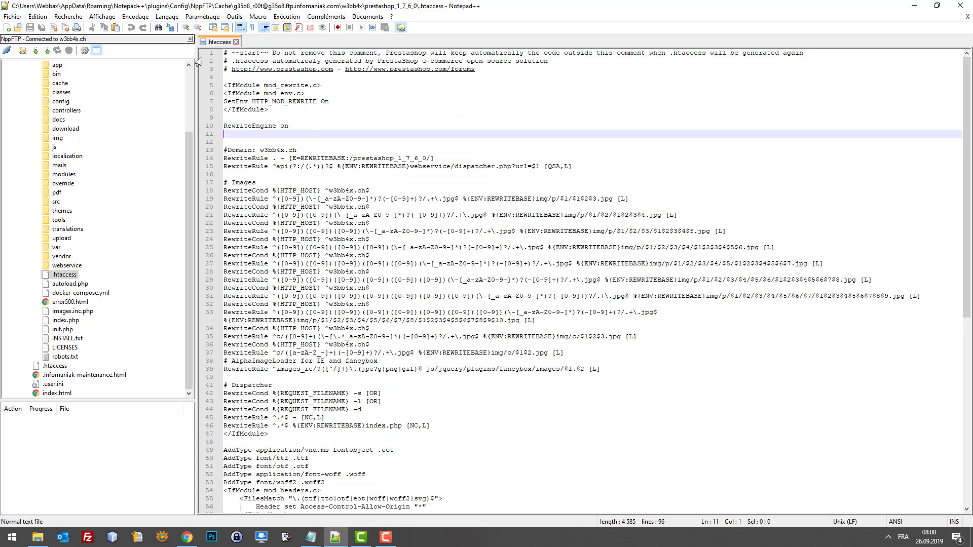
pyautogui.click(236, 53)
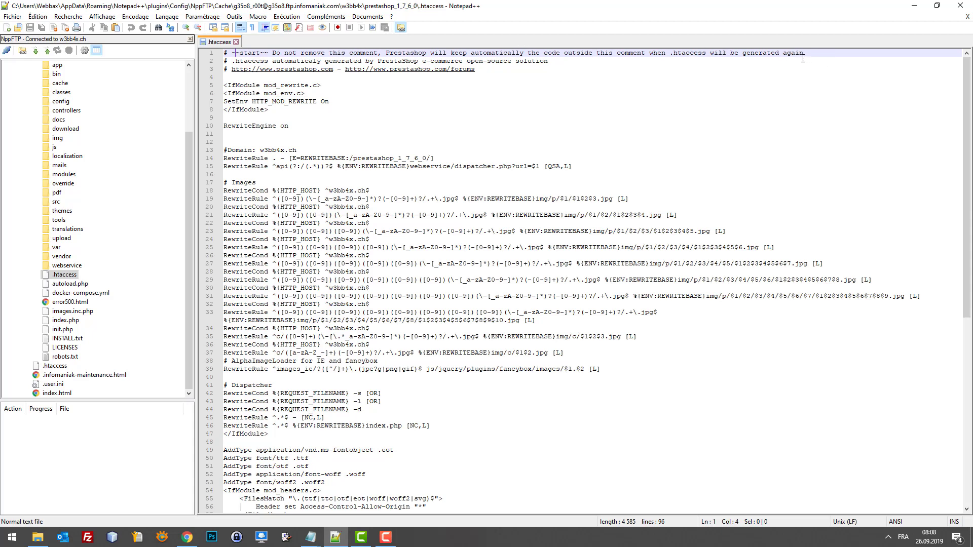
# Step: Add four blank lines after the closing "end" comment of the server's .htaccess file
pyautogui.scroll(-13, 307, 75)
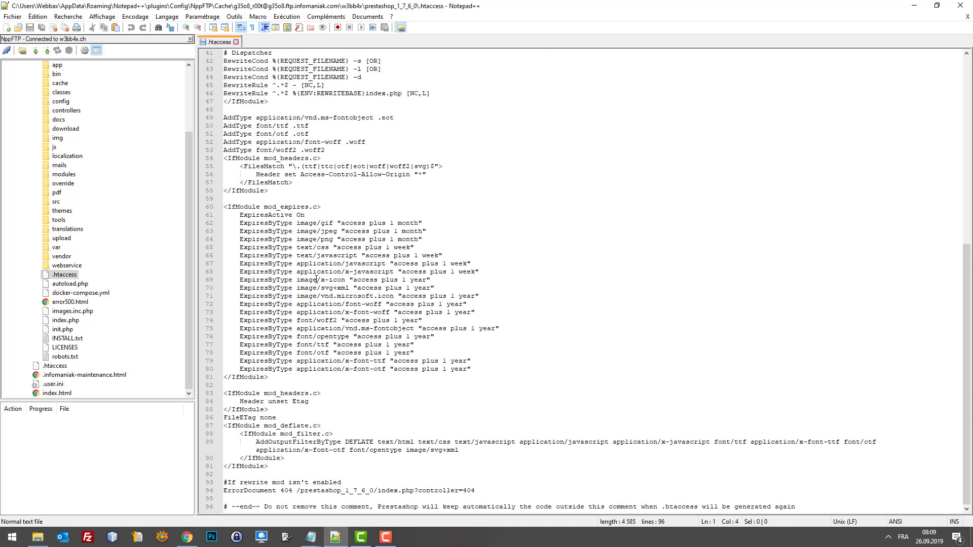
pyautogui.click(813, 506)
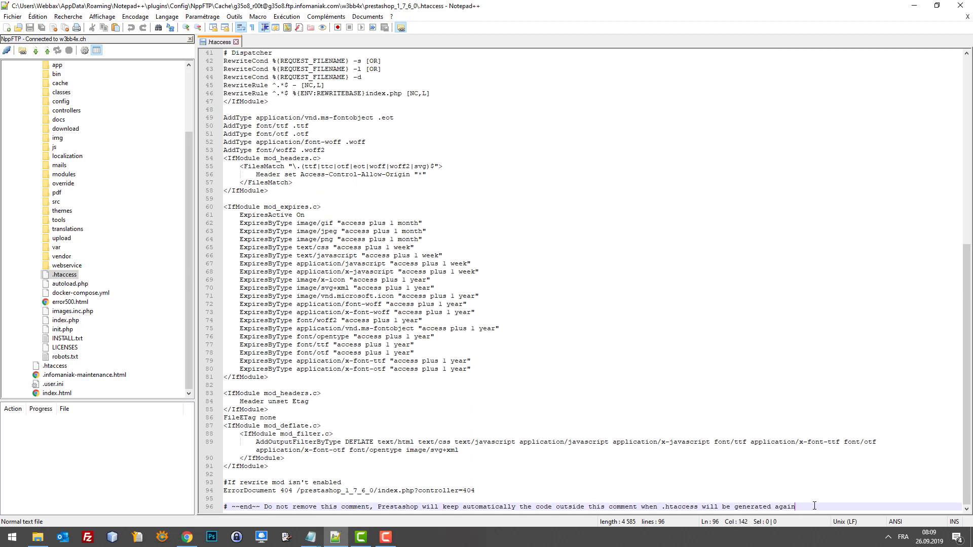
pyautogui.press('Return')
pyautogui.press('Return')
pyautogui.press('Return')
pyautogui.press('Return')
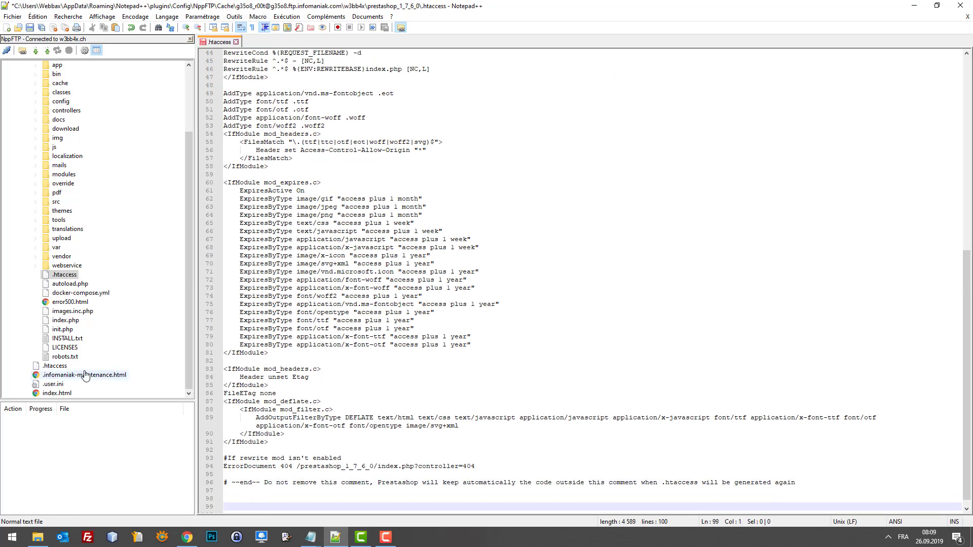
# Step: Switch to File Explorer and open the .htaccess file from the local folder 85 in Notepad++
pyautogui.click(39, 536)
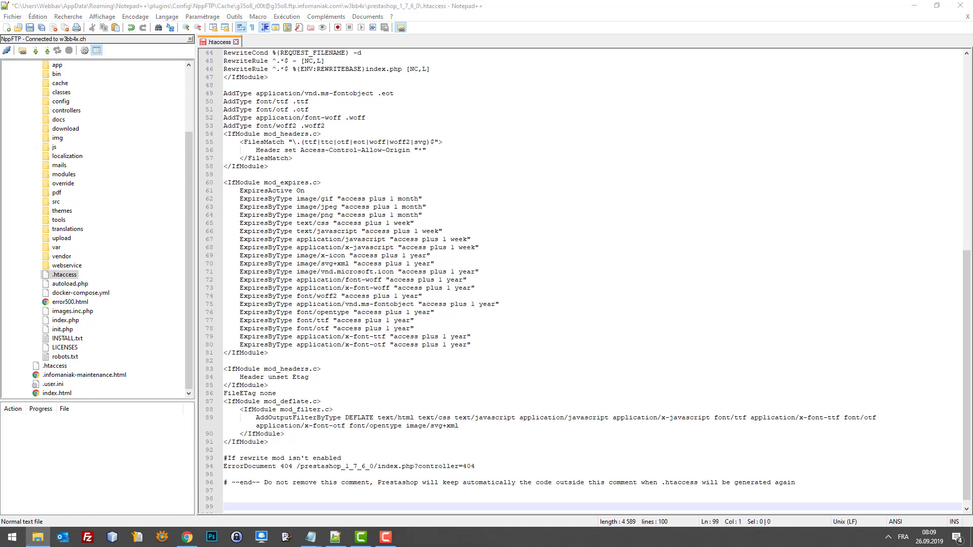
pyautogui.moveTo(972, 99); pyautogui.dragTo(652, 112)
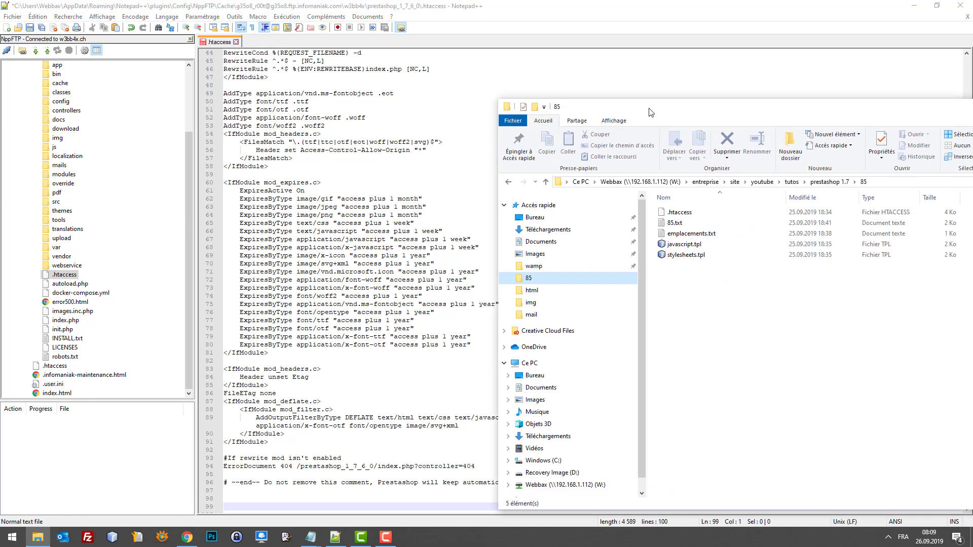
pyautogui.rightClick(678, 213)
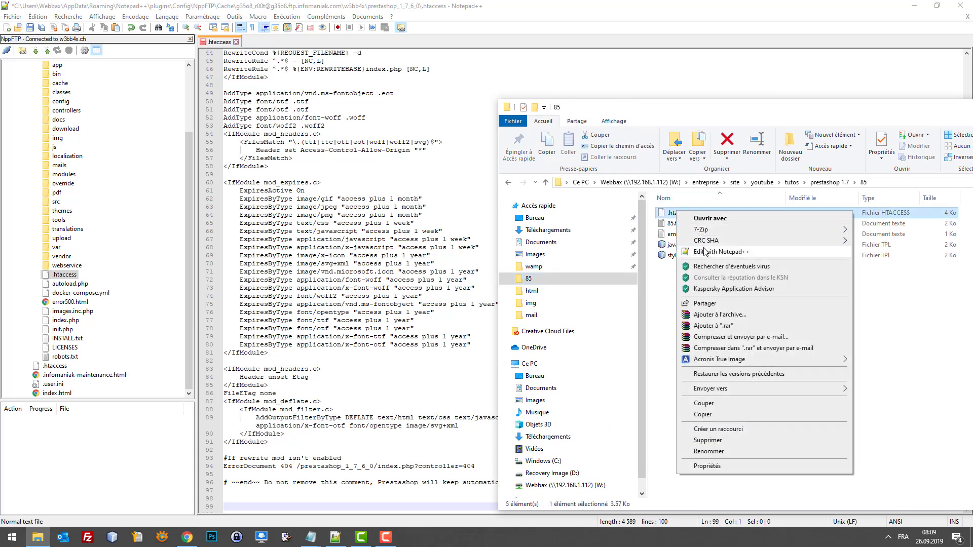
pyautogui.click(705, 252)
# Step: Copy the "TUTO 85 - mise en cache" block from the local .htaccess to the end of the server's .htaccess, and save it
pyautogui.scroll(-7, 571, 197)
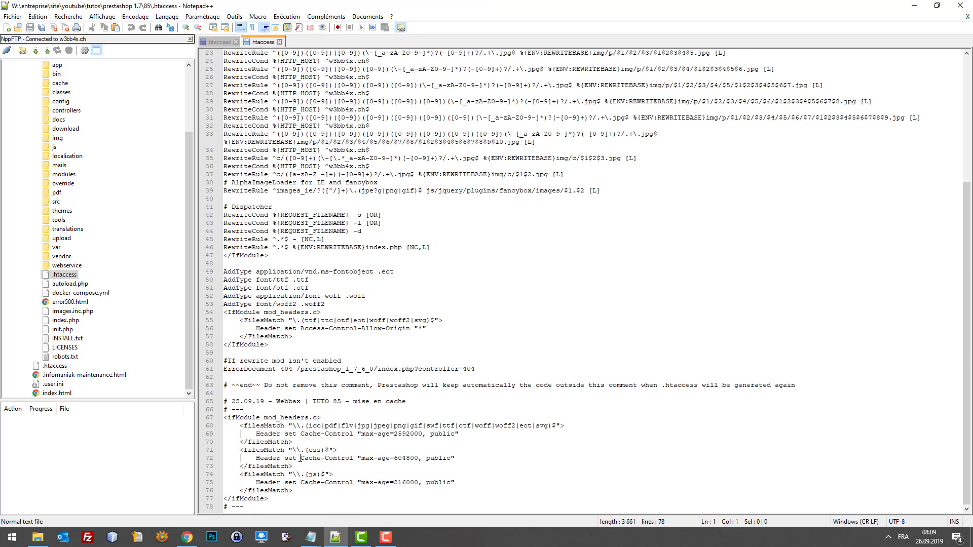
pyautogui.moveTo(266, 511); pyautogui.dragTo(221, 403)
pyautogui.hotkey('ctrl', 'c')
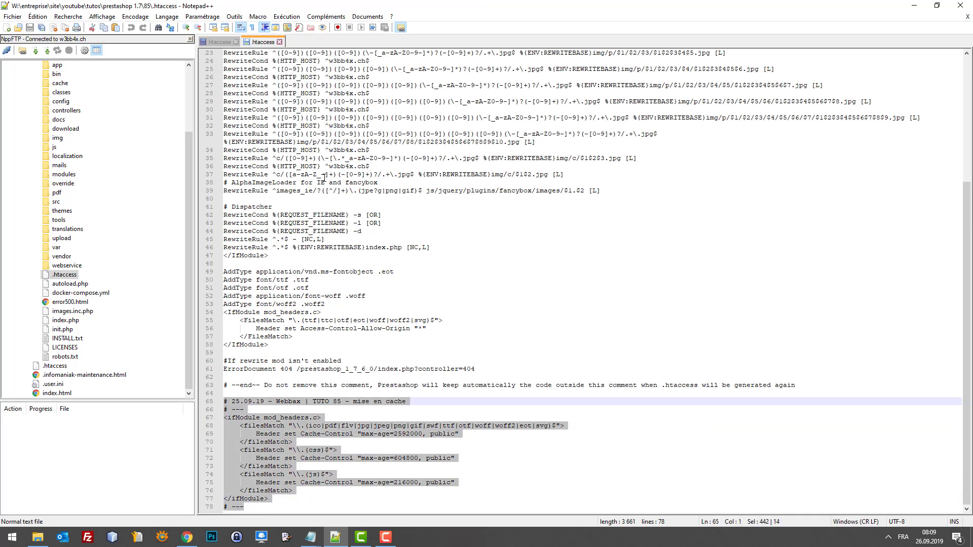
pyautogui.click(280, 42)
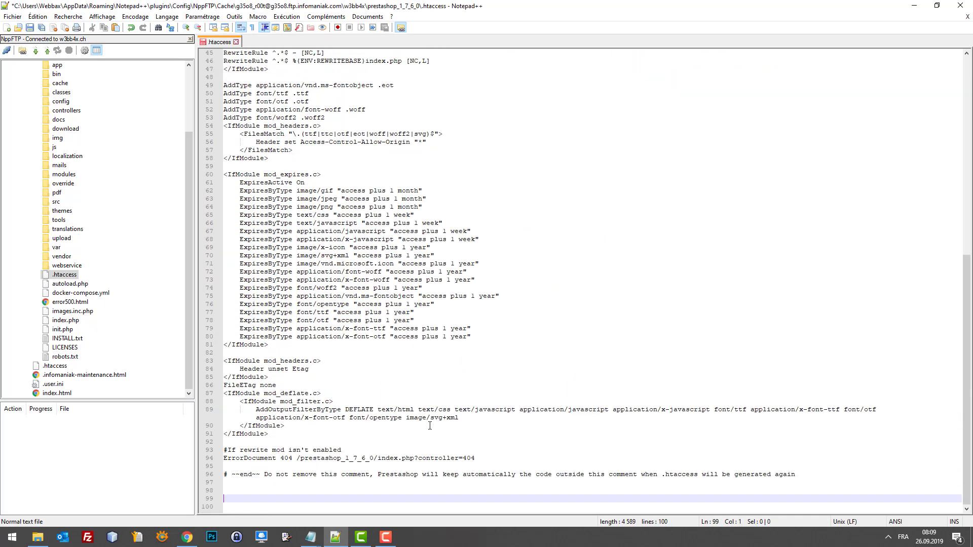
pyautogui.hotkey('ctrl', 'v')
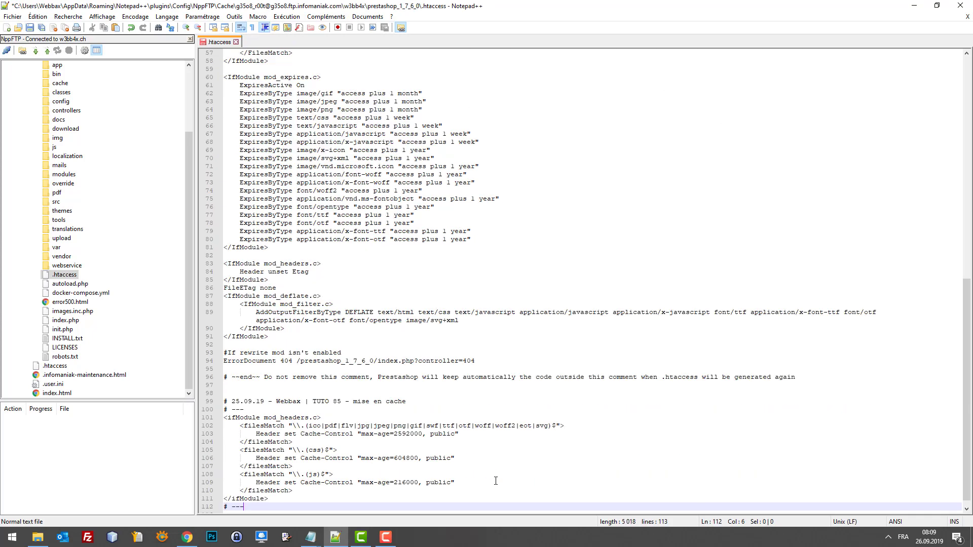
pyautogui.hotkey('ctrl', 's')
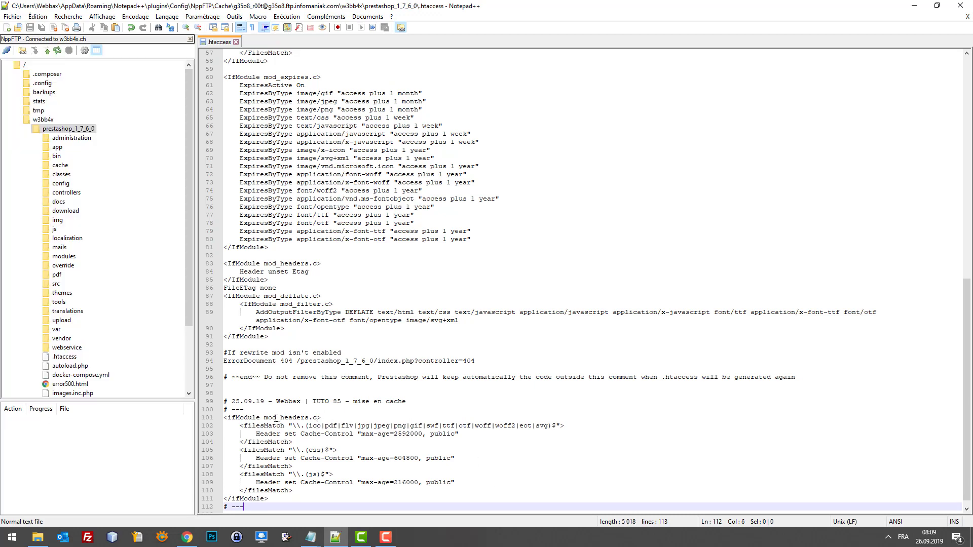
# Step: Examine the file types and max-age values in the added Cache-Control rules for images and fonts, css and js
pyautogui.click(277, 426)
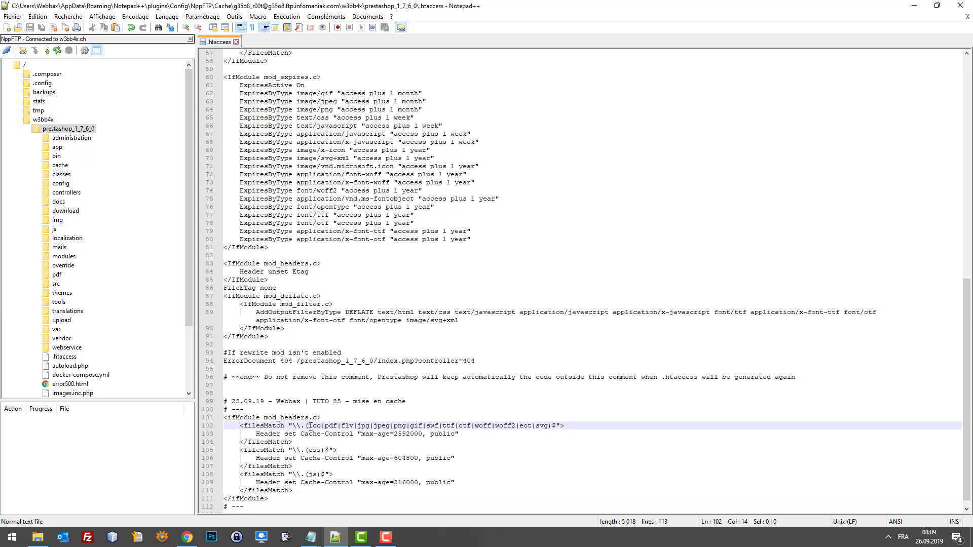
pyautogui.moveTo(311, 427); pyautogui.dragTo(312, 428)
pyautogui.click(408, 426)
pyautogui.click(415, 435)
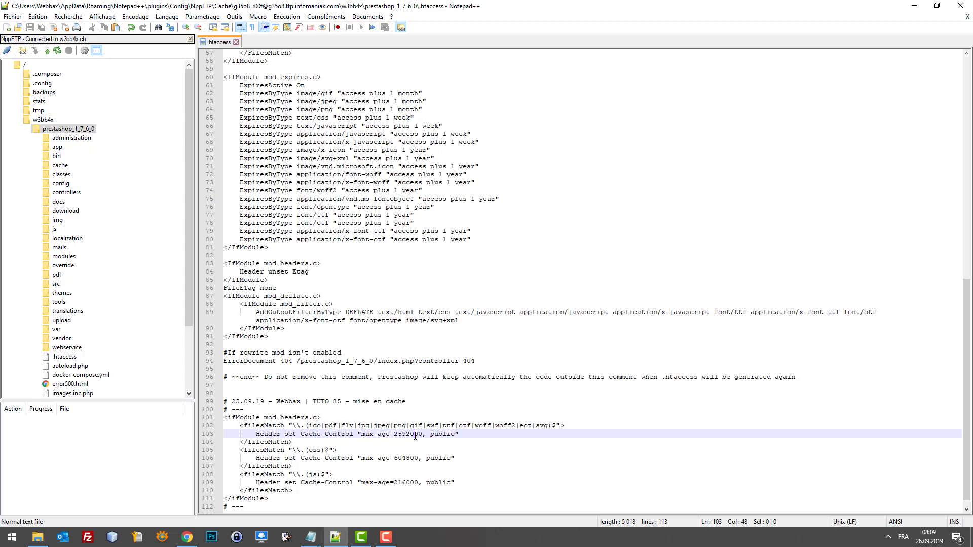
pyautogui.click(320, 450)
pyautogui.click(314, 475)
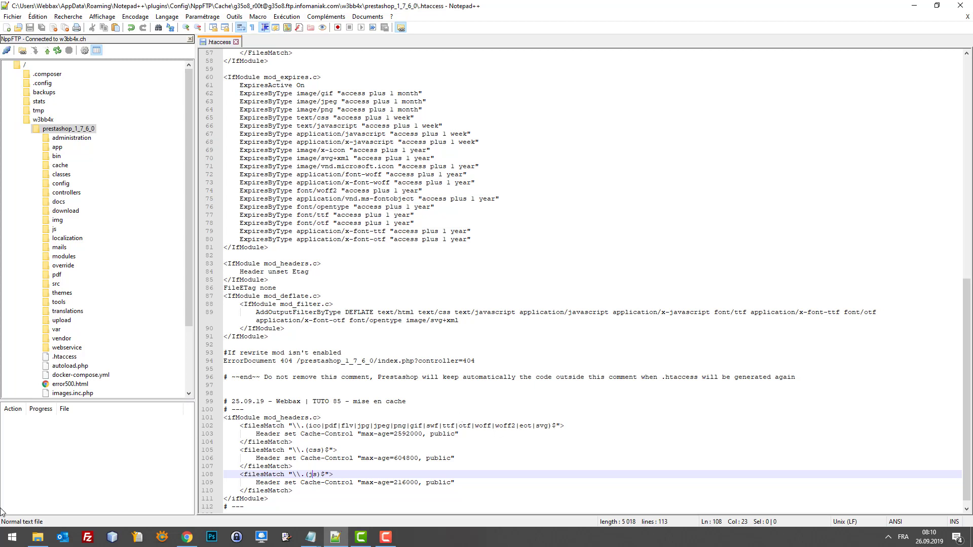
pyautogui.scroll(-1, 349, 482)
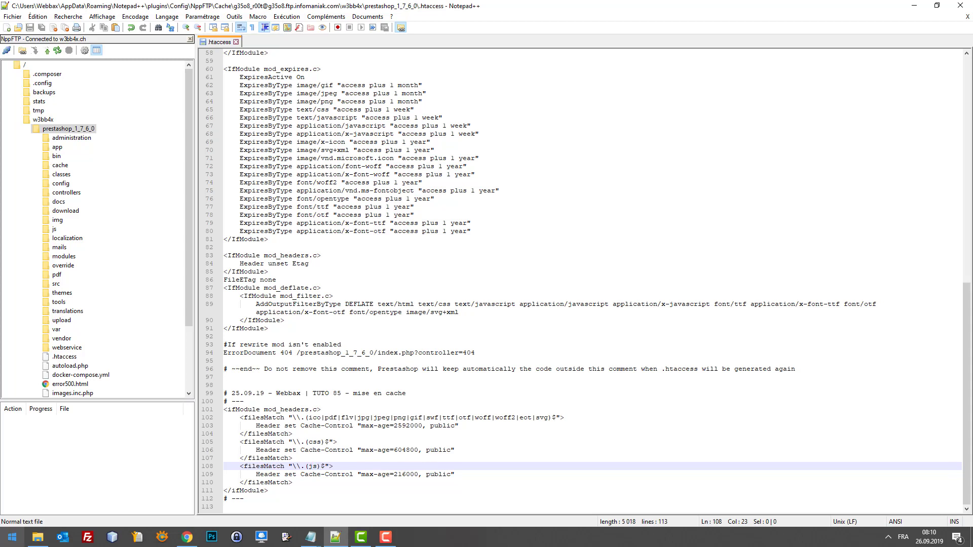
# Step: Open Calculator and convert the images and fonts max-age of 2592000 seconds to days by dividing by 60, 60 and 24
pyautogui.doubleClick(413, 426)
pyautogui.press('super')
pyautogui.write('calc')
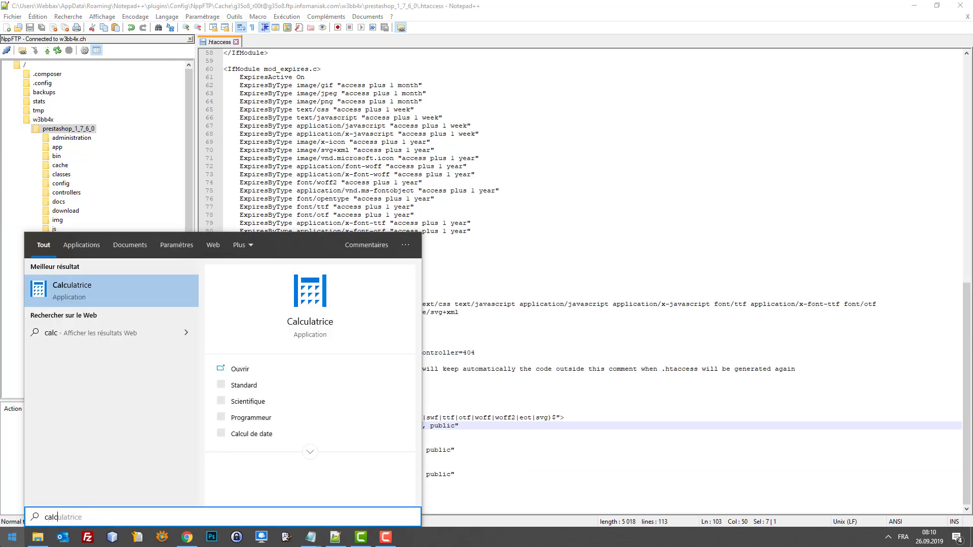
pyautogui.press('Return')
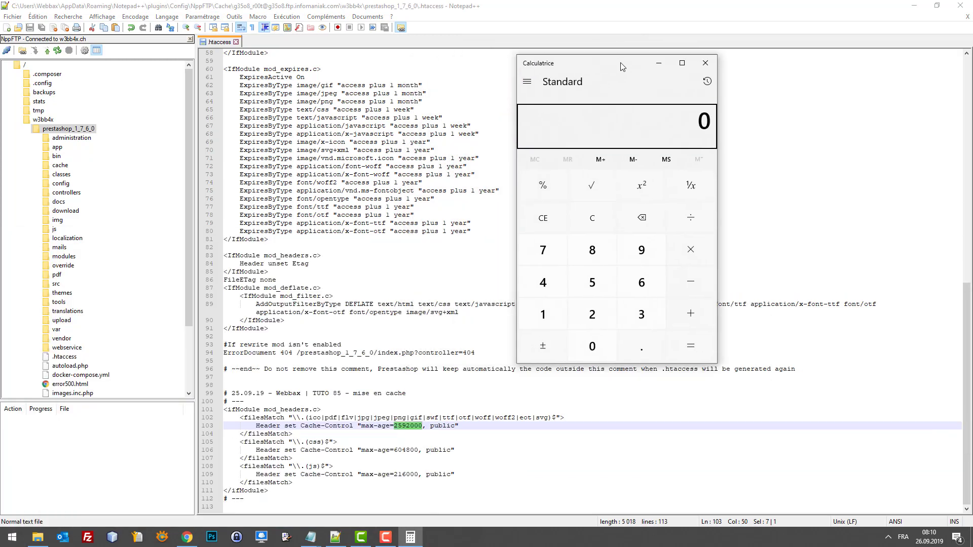
pyautogui.write('2 592 ')
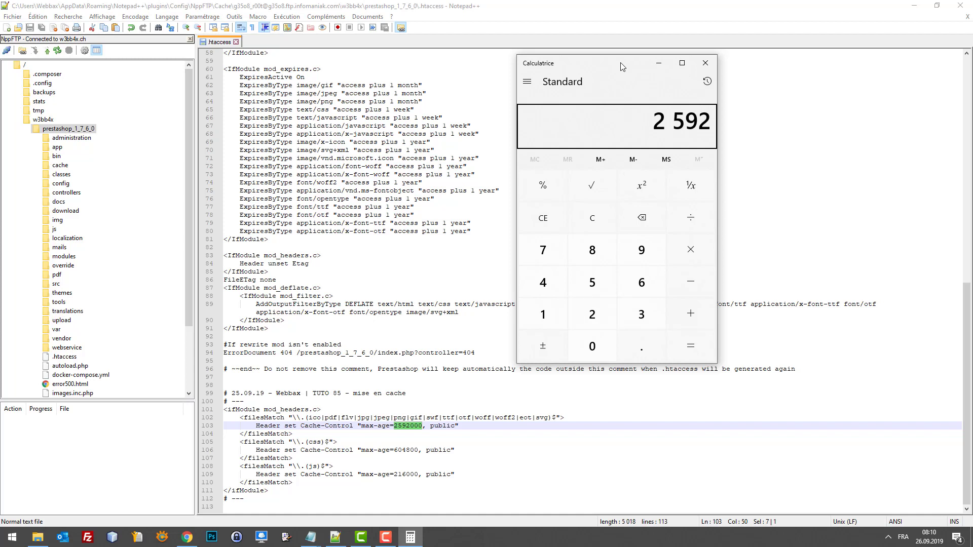
pyautogui.write('000')
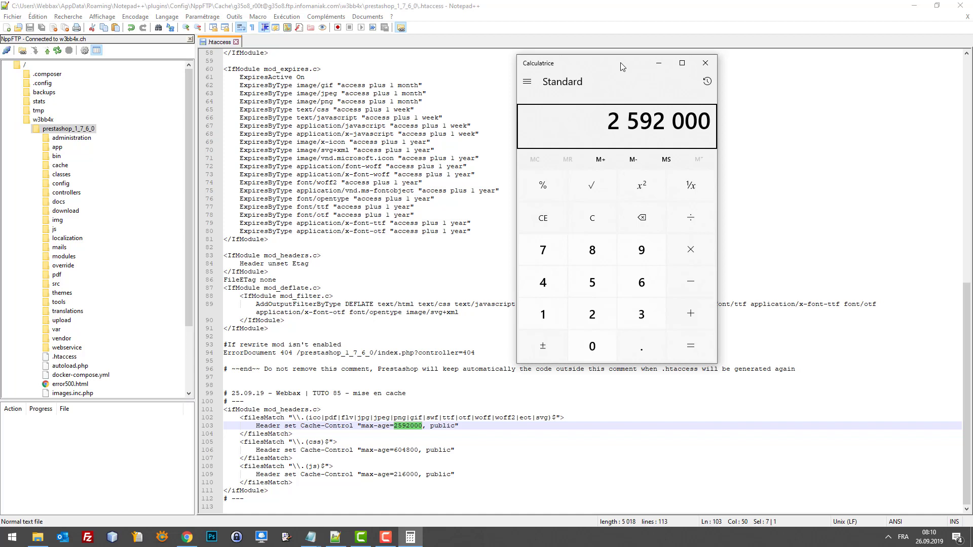
pyautogui.press('/')
pyautogui.write('60')
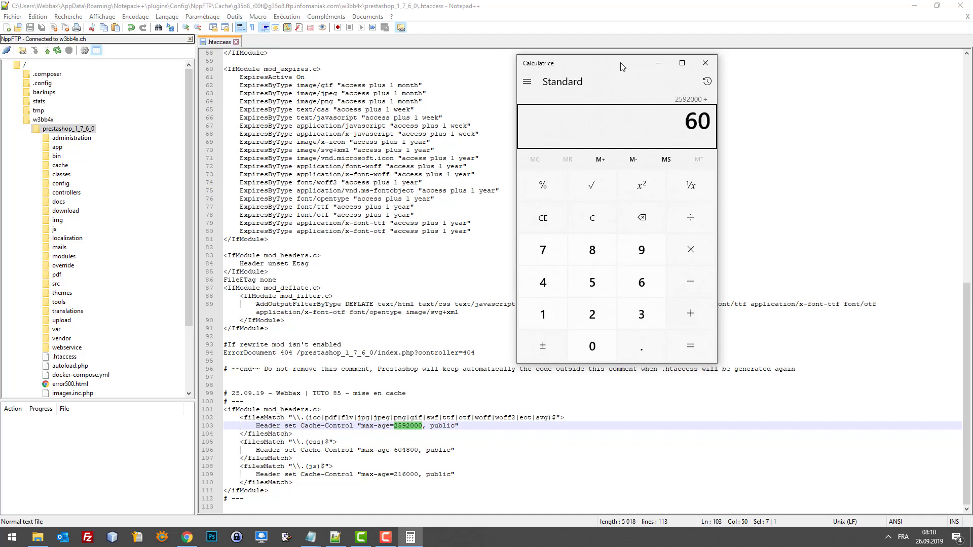
pyautogui.press('Return')
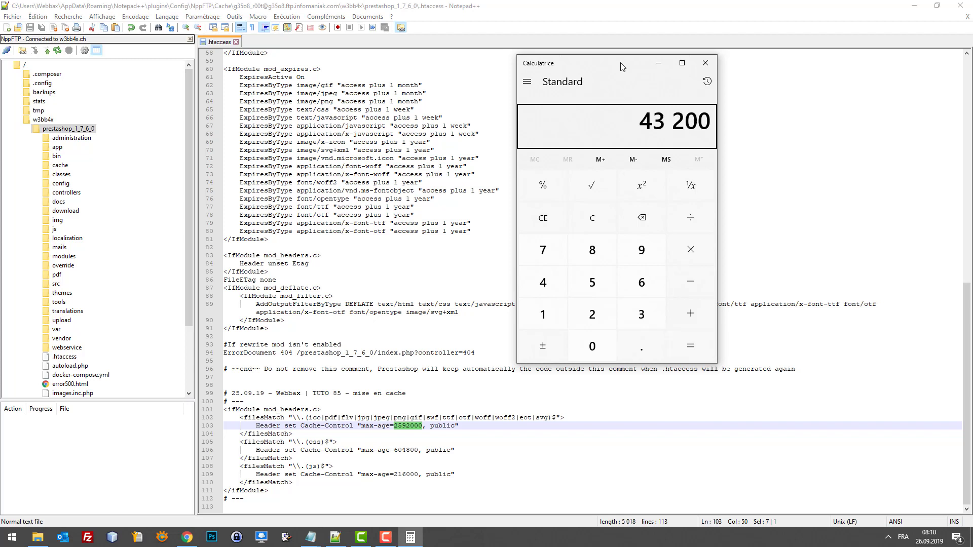
pyautogui.press('/')
pyautogui.write('60')
pyautogui.press('Return')
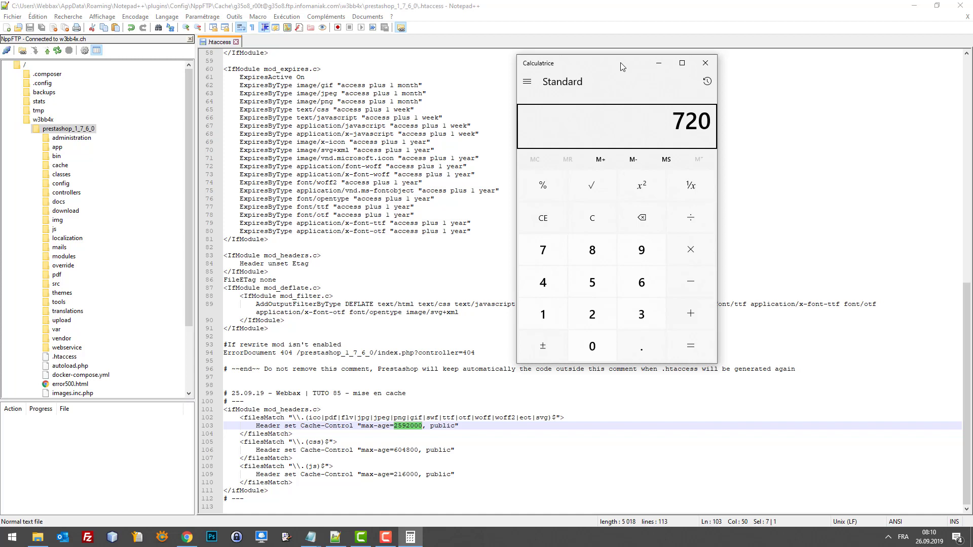
pyautogui.press('/')
pyautogui.write('24')
pyautogui.press('Return')
# Step: Clear the calculation and convert the css max-age of 604800 seconds to days by dividing by 60, 60 and 24
pyautogui.click(586, 225)
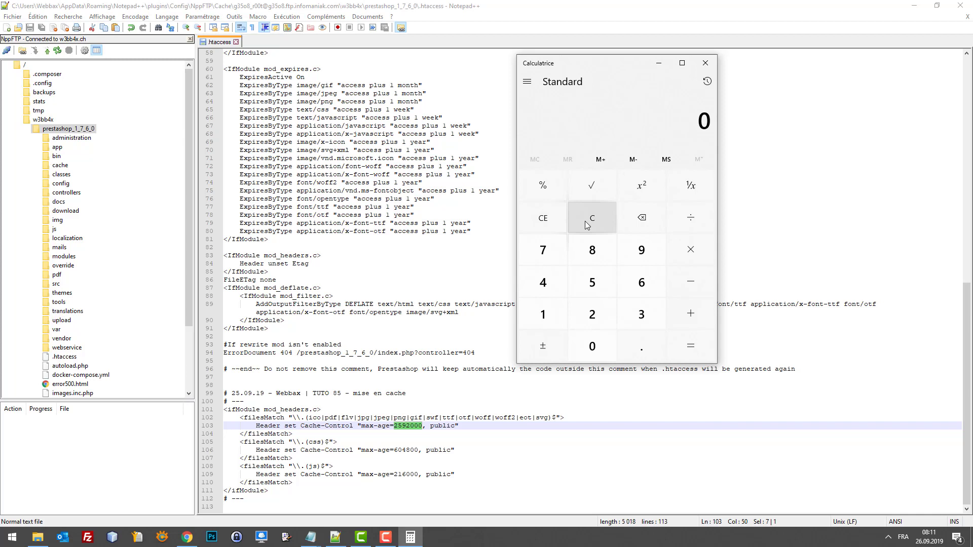
pyautogui.write('604 800')
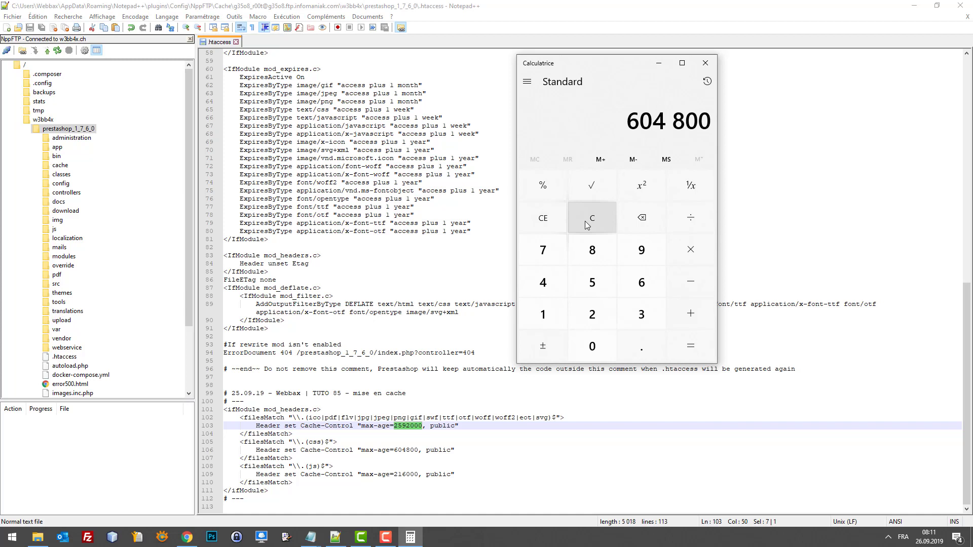
pyautogui.press('/')
pyautogui.write('60')
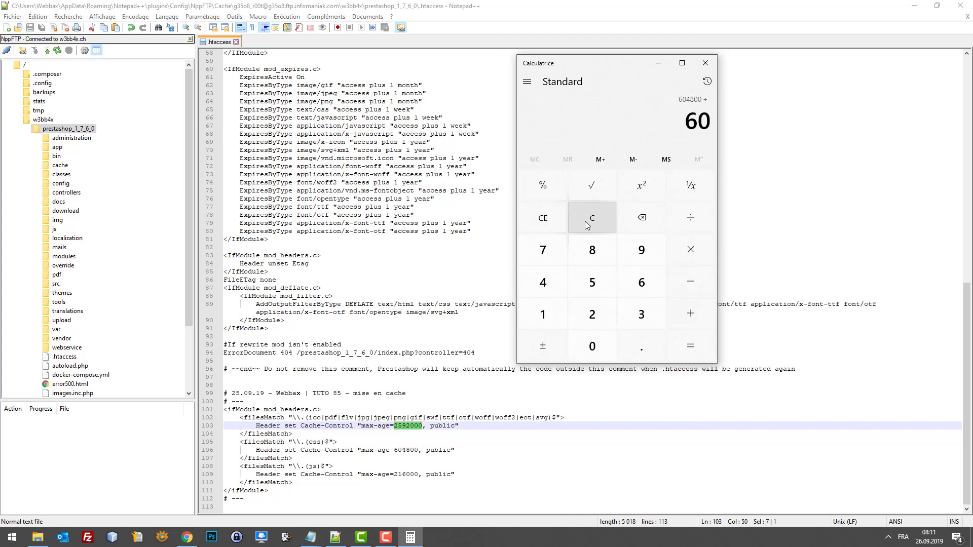
pyautogui.press('Return')
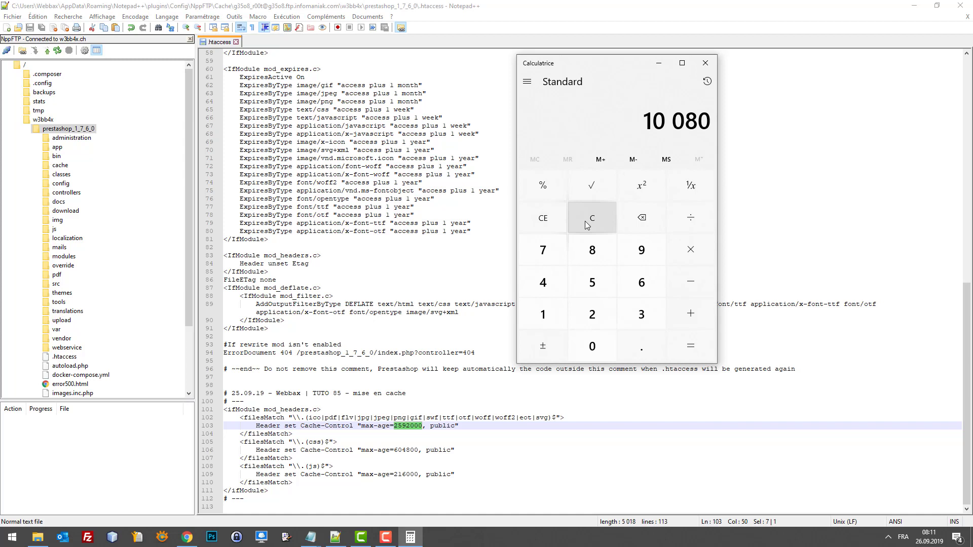
pyautogui.press('/')
pyautogui.write('60')
pyautogui.press('Return')
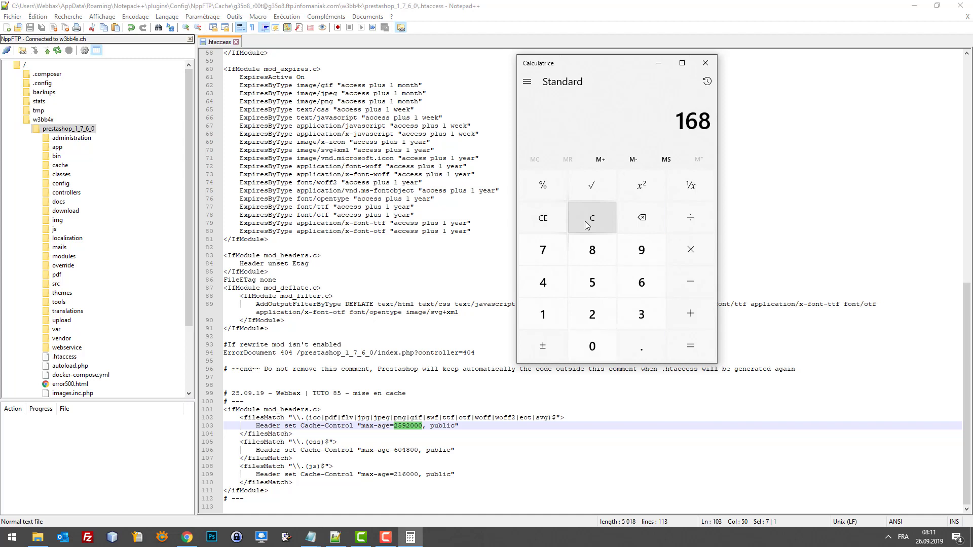
pyautogui.press('/')
pyautogui.write('24')
pyautogui.press('Return')
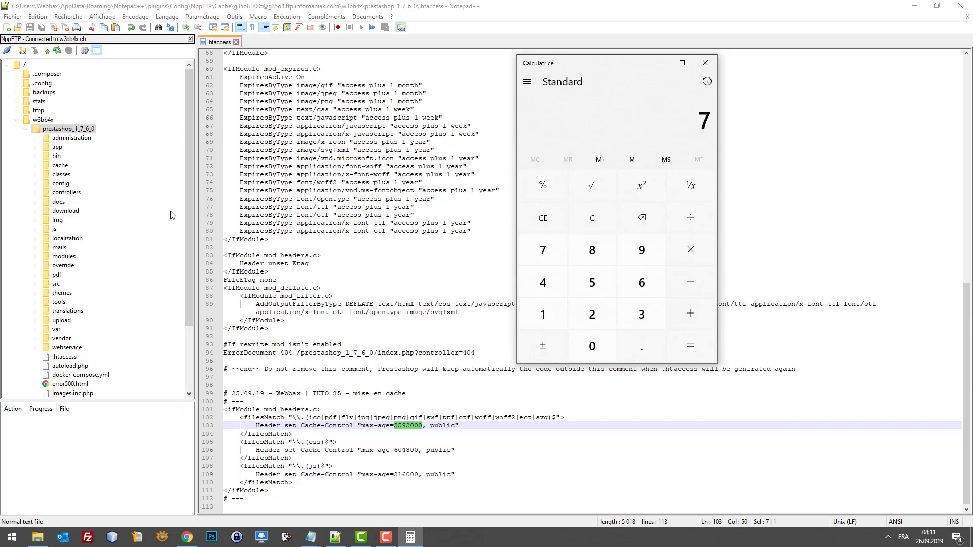
# Step: Clear the calculation, convert 21600 seconds to hours by dividing by 60 twice, and reset the calculator
pyautogui.click(611, 231)
pyautogui.write('21')
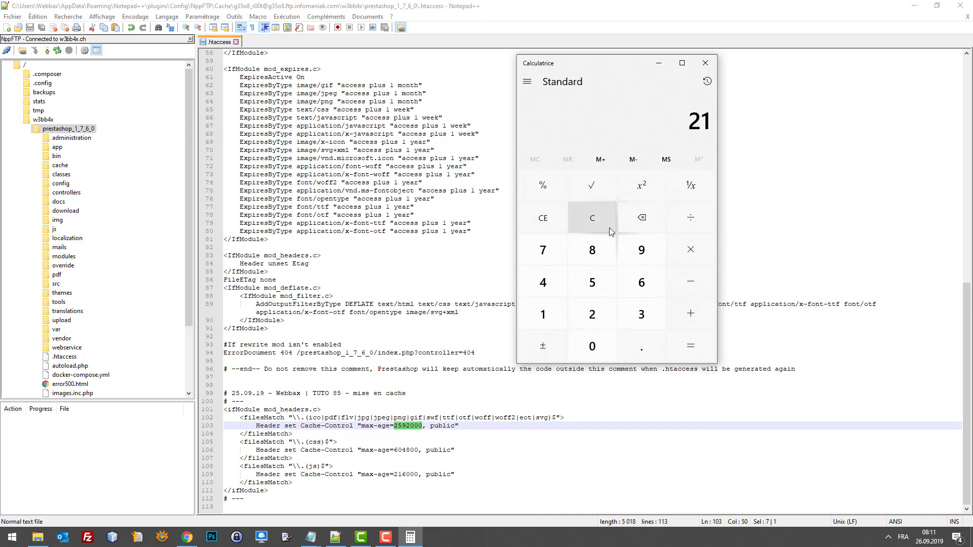
pyautogui.write('600')
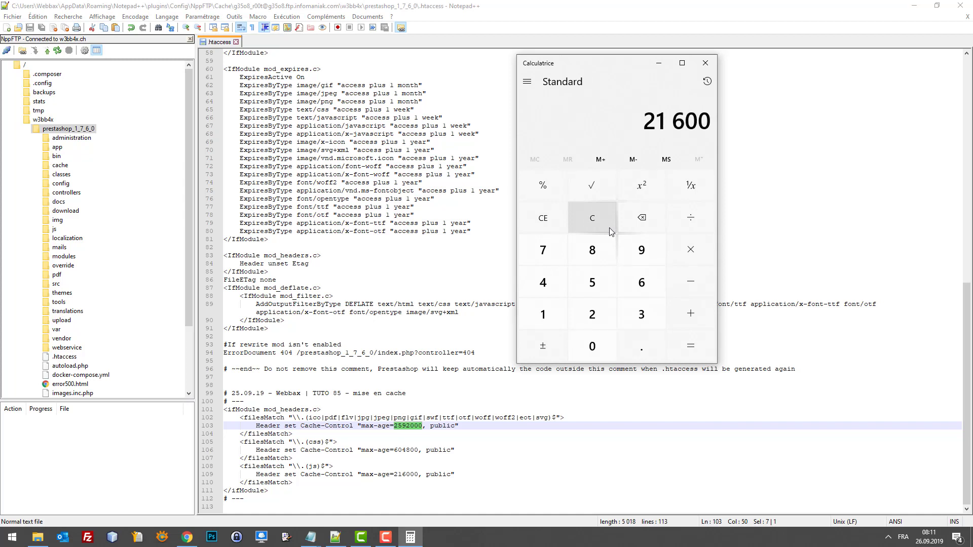
pyautogui.write('/60')
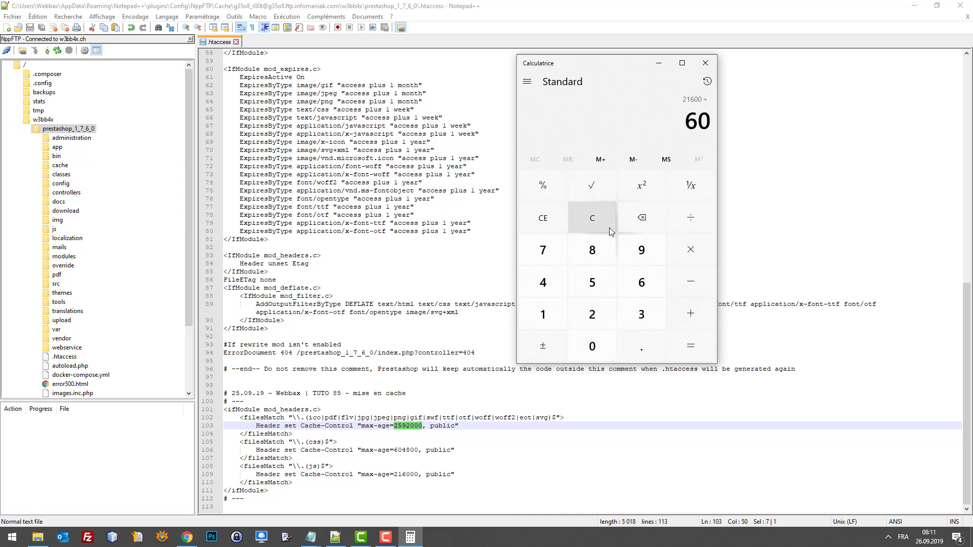
pyautogui.press('Return')
pyautogui.write('/60')
pyautogui.press('Return')
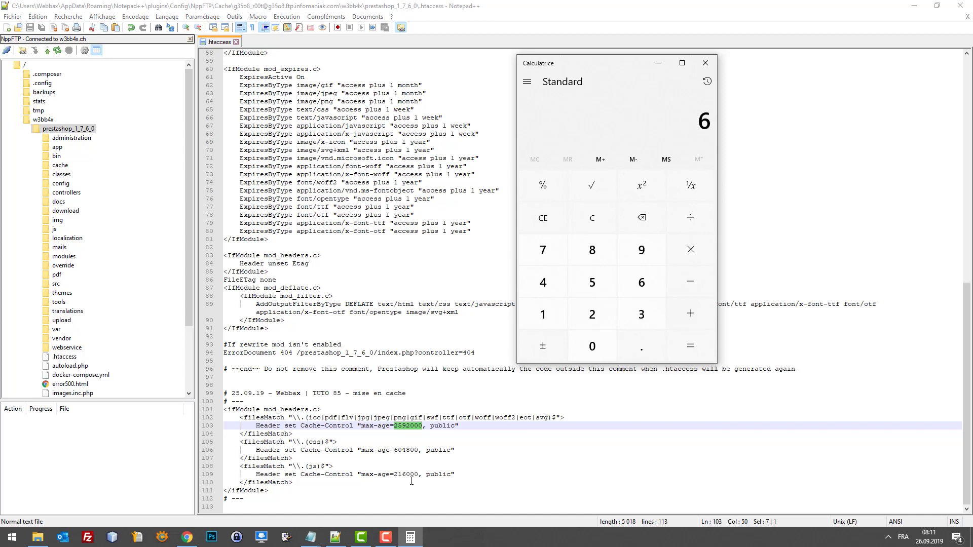
pyautogui.click(577, 218)
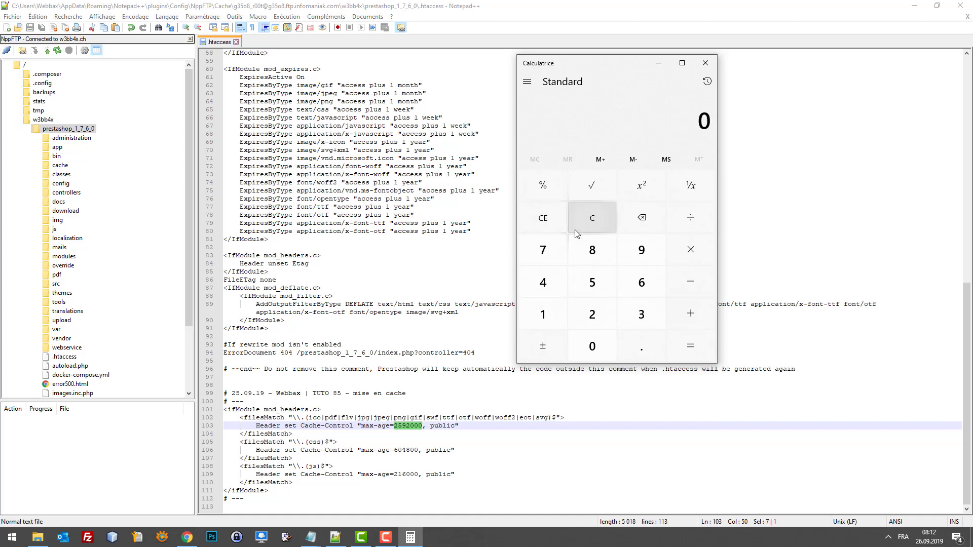
# Step: Return to the .htaccess file in Notepad++ and examine the css and js Cache-Control rules
pyautogui.click(441, 431)
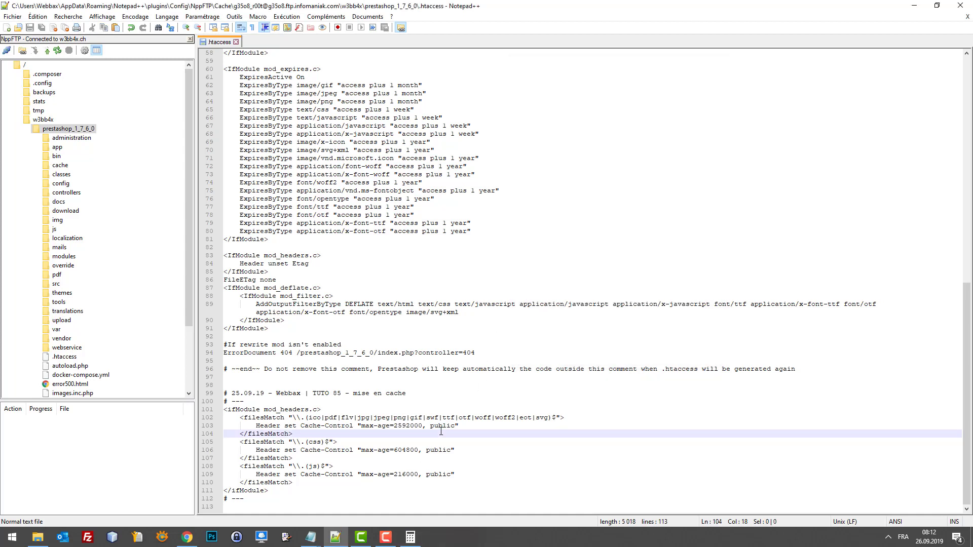
pyautogui.press('Down')
pyautogui.press('Down')
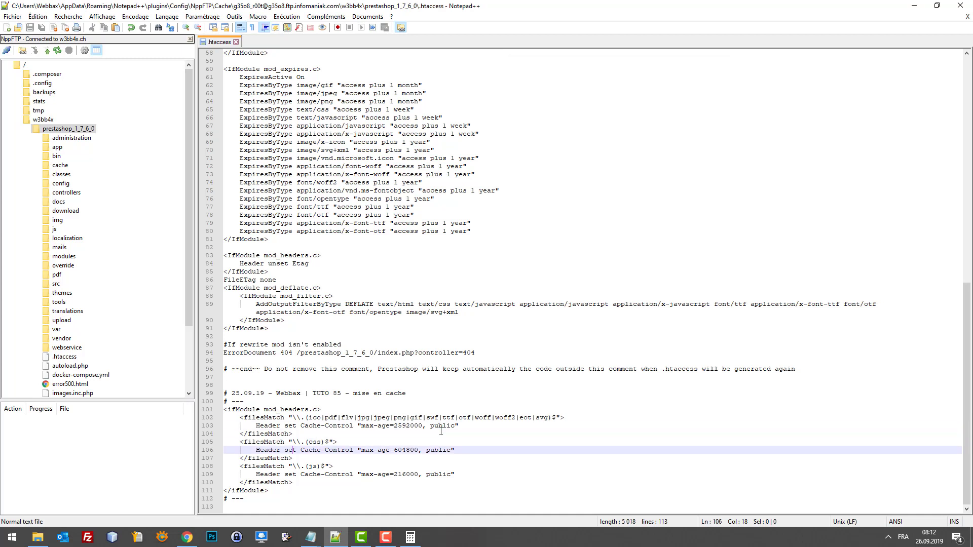
pyautogui.press('Down')
pyautogui.press('Down')
pyautogui.press('Down')
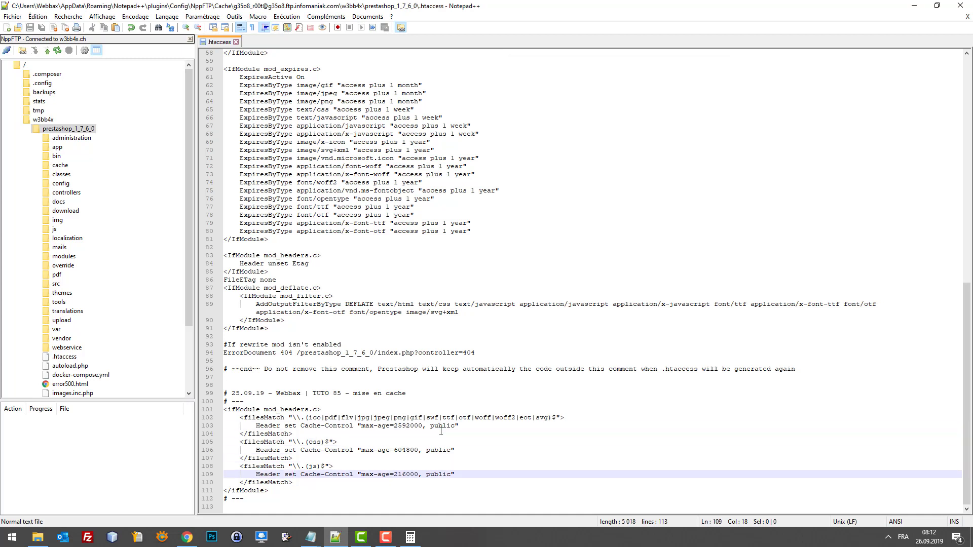
pyautogui.press('Up')
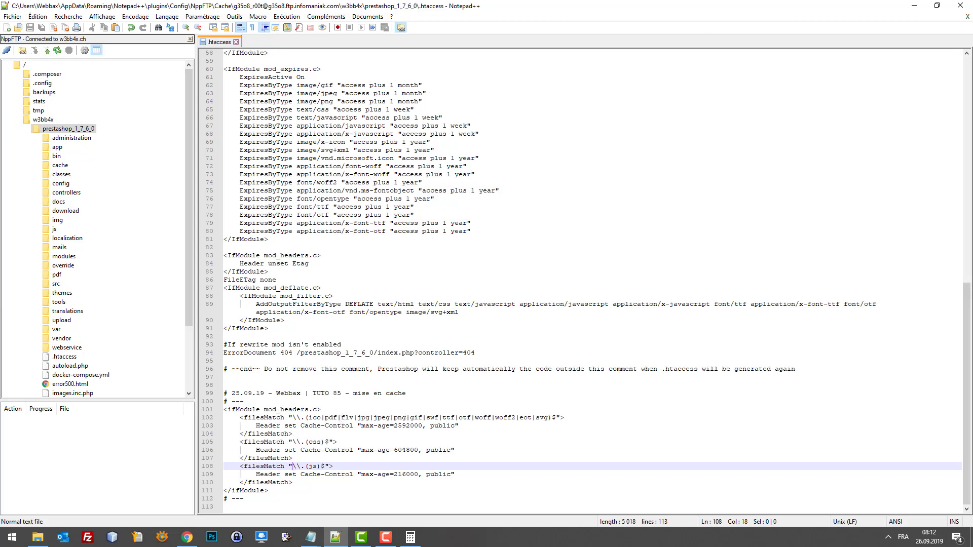
# Step: Insert an IfModule mod_headers.c block with "Header unset ETag", followed by "FileETag None", above the Cache-Control rules in .htaccess
pyautogui.click(263, 401)
pyautogui.write('<IfModule mod_headers.c> \tHeader unset ETag </IfModule> FileETag None')
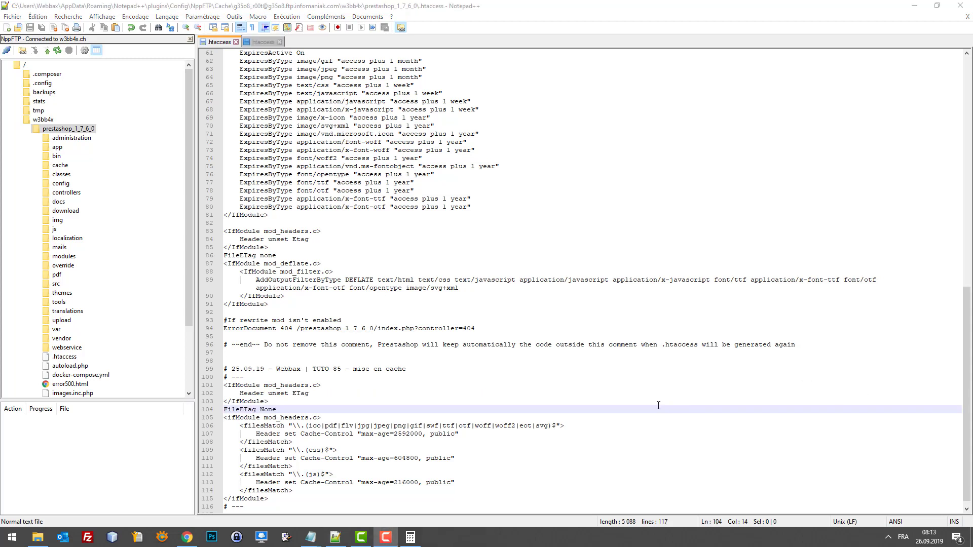
pyautogui.scroll(-1, 517, 404)
pyautogui.moveTo(291, 402); pyautogui.dragTo(225, 378)
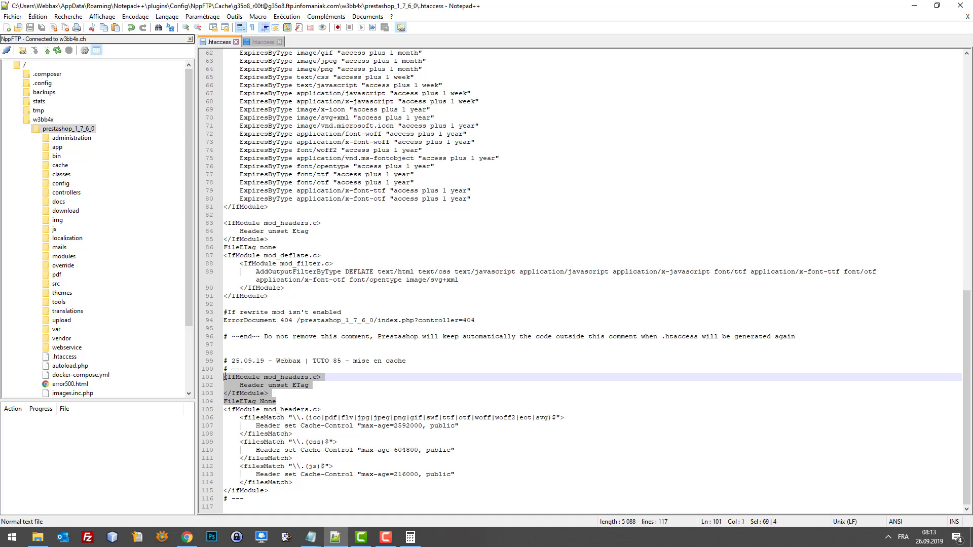
# Step: Examine the added "Header unset ETag" and "FileETag None" lines alongside the Cache-Control rules below them
pyautogui.click(299, 387)
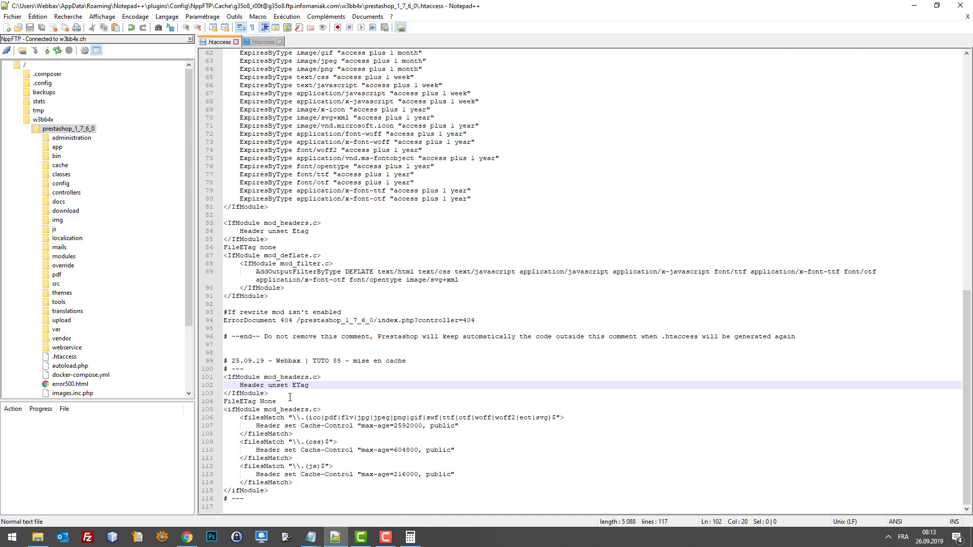
pyautogui.doubleClick(299, 386)
pyautogui.click(278, 392)
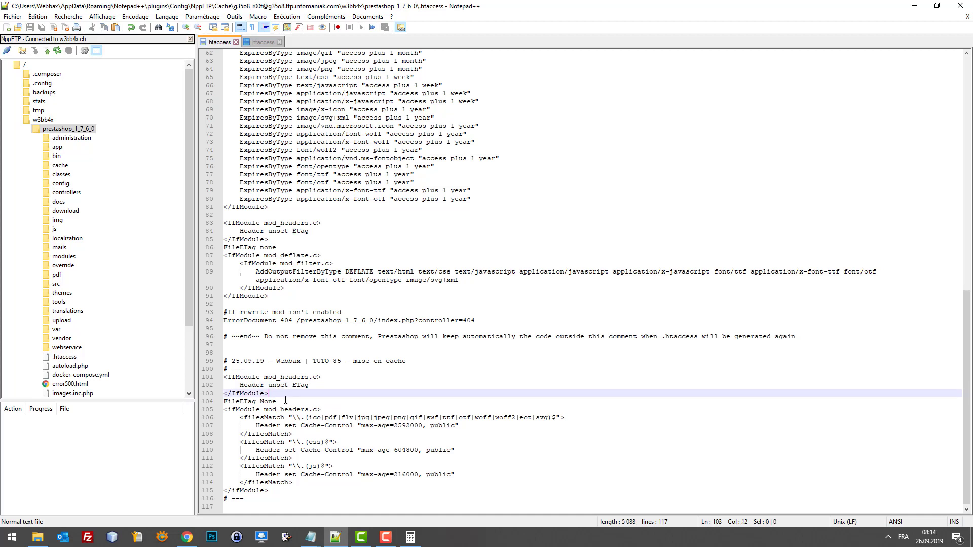
pyautogui.moveTo(286, 401); pyautogui.dragTo(294, 392)
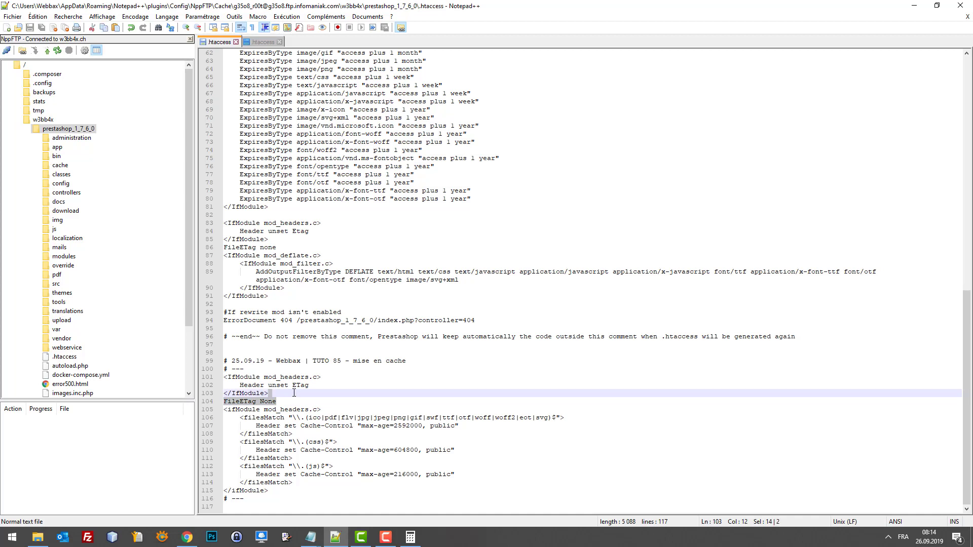
pyautogui.click(292, 417)
pyautogui.moveTo(254, 425); pyautogui.dragTo(294, 482)
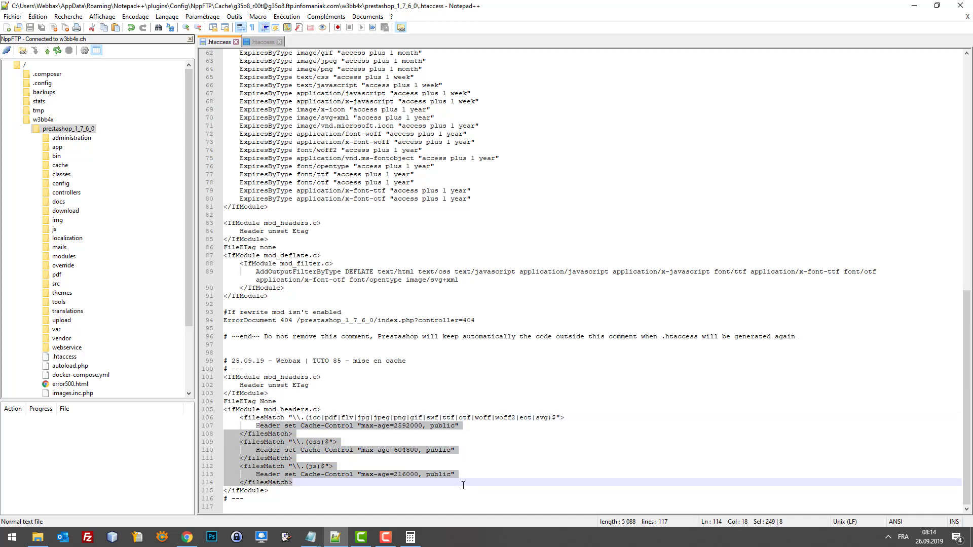
pyautogui.click(284, 401)
pyautogui.click(283, 394)
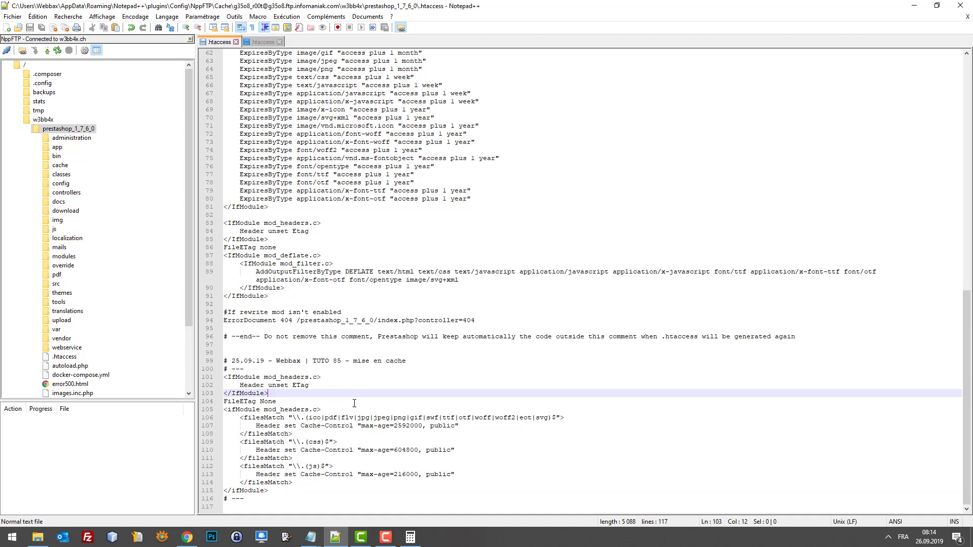
pyautogui.click(328, 405)
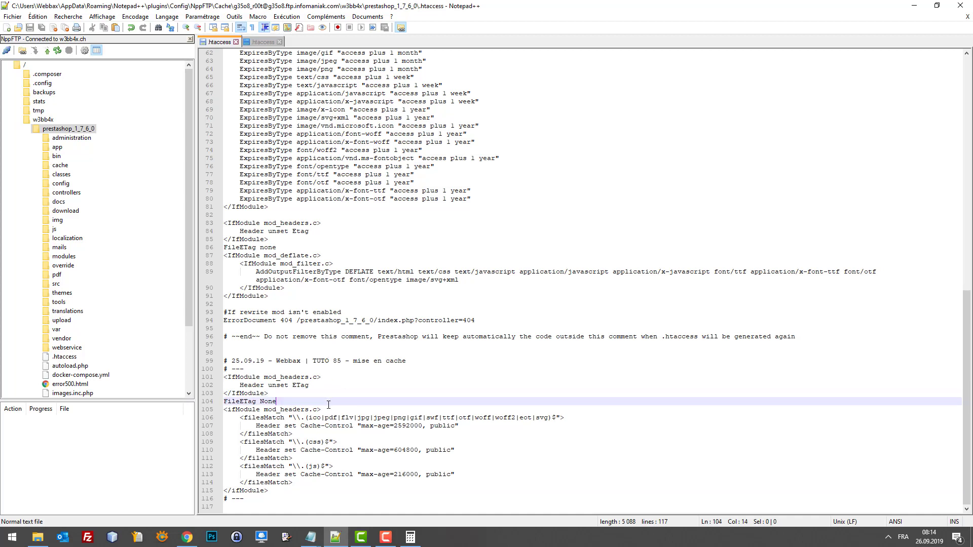
pyautogui.moveTo(296, 393); pyautogui.dragTo(257, 386)
pyautogui.click(296, 391)
pyautogui.click(299, 392)
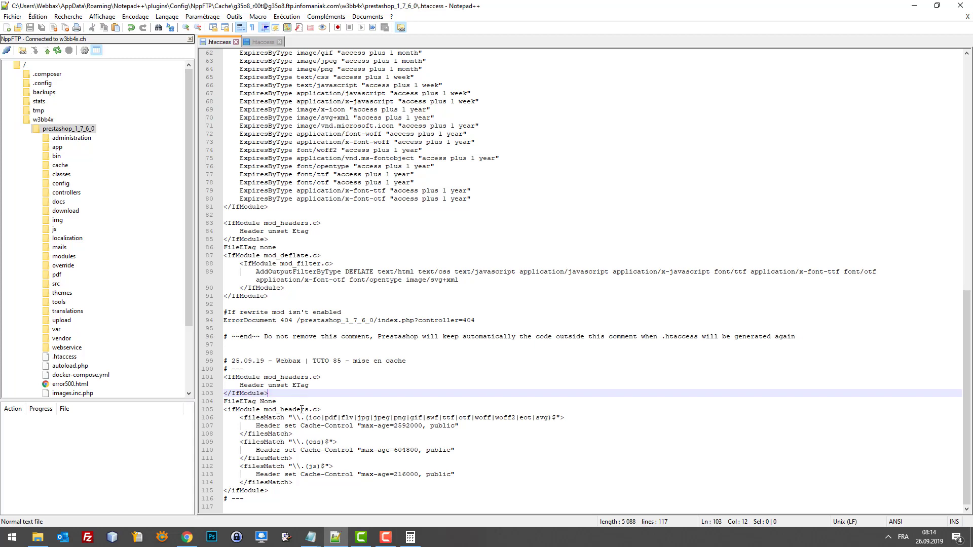
pyautogui.click(189, 539)
pyautogui.click(188, 538)
pyautogui.doubleClick(298, 387)
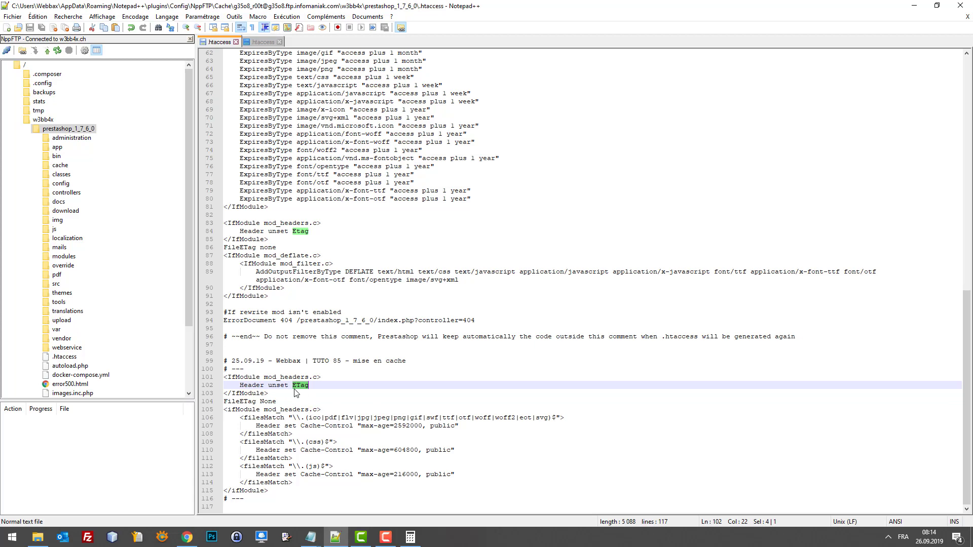
pyautogui.click(288, 399)
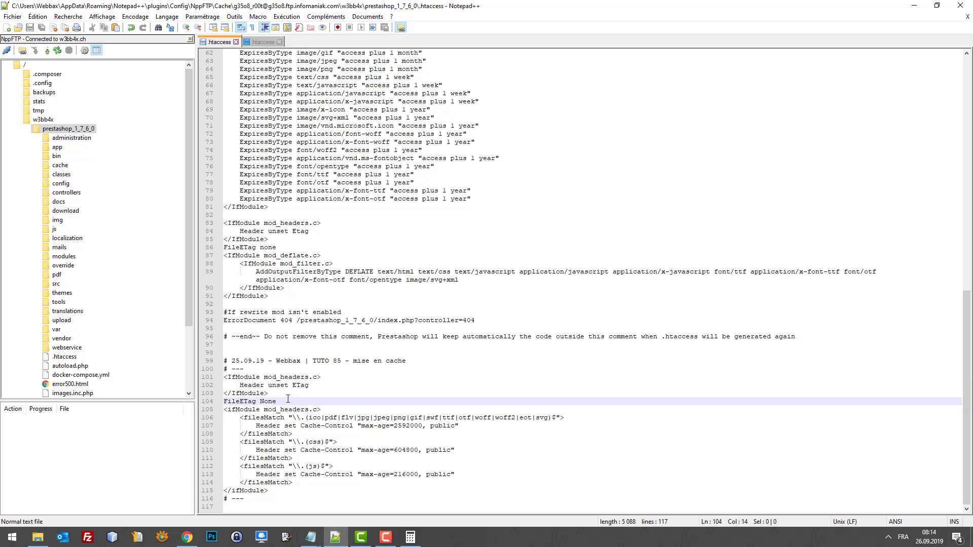
# Step: Switch to Chrome and reload the Demo shop's home page with the network requests being recorded
pyautogui.click(187, 538)
pyautogui.click(73, 6)
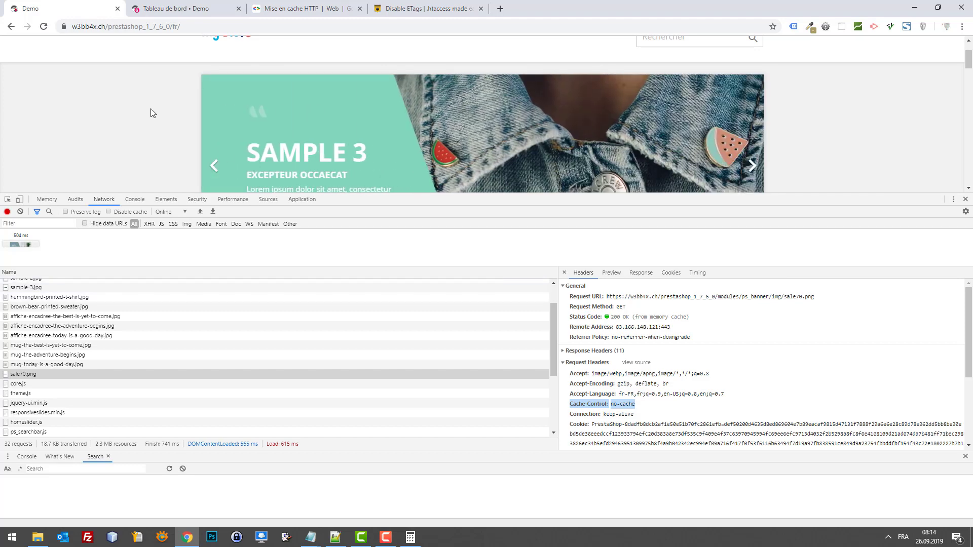
pyautogui.press('F5')
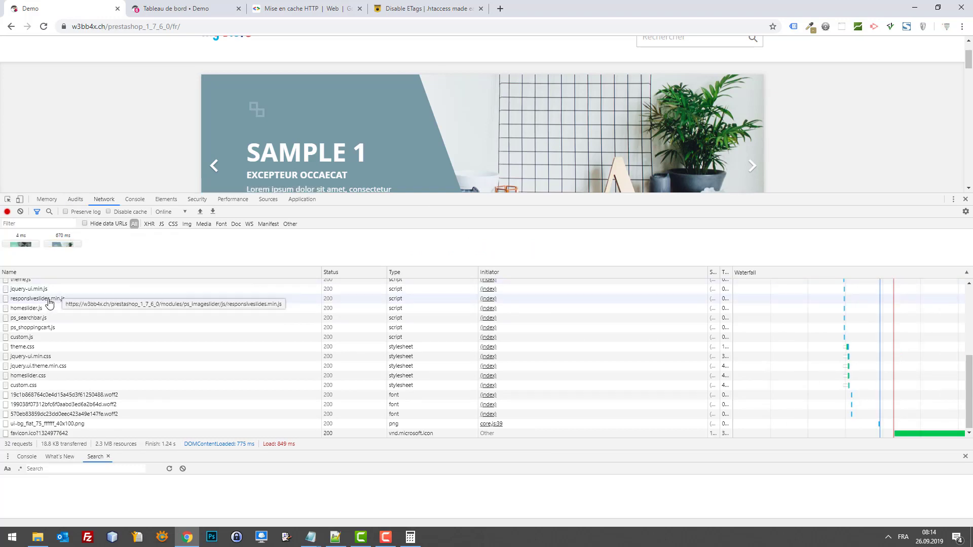
# Step: Open the headers of the responsiveslides.min.js request and switch to Notepad++ to review the caching rules in .htaccess
pyautogui.click(49, 303)
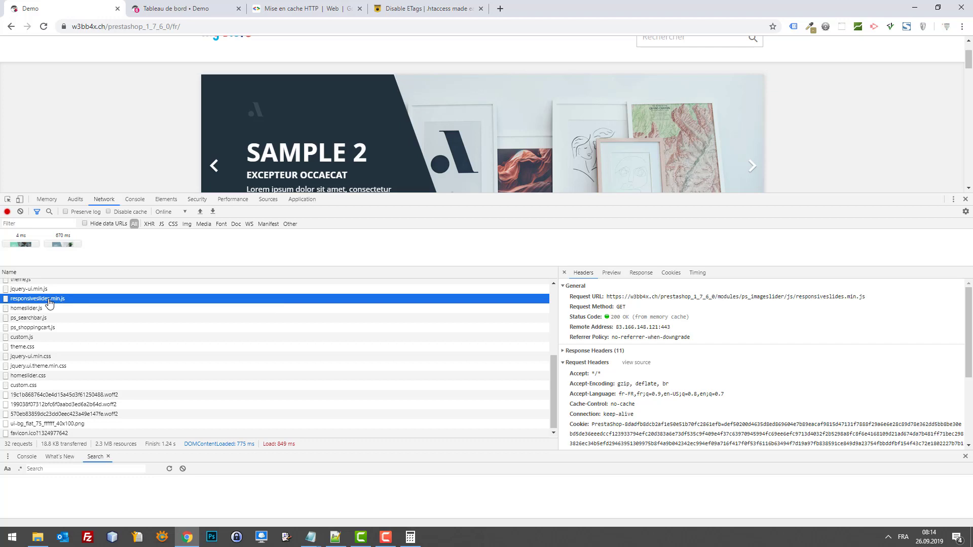
pyautogui.click(80, 132)
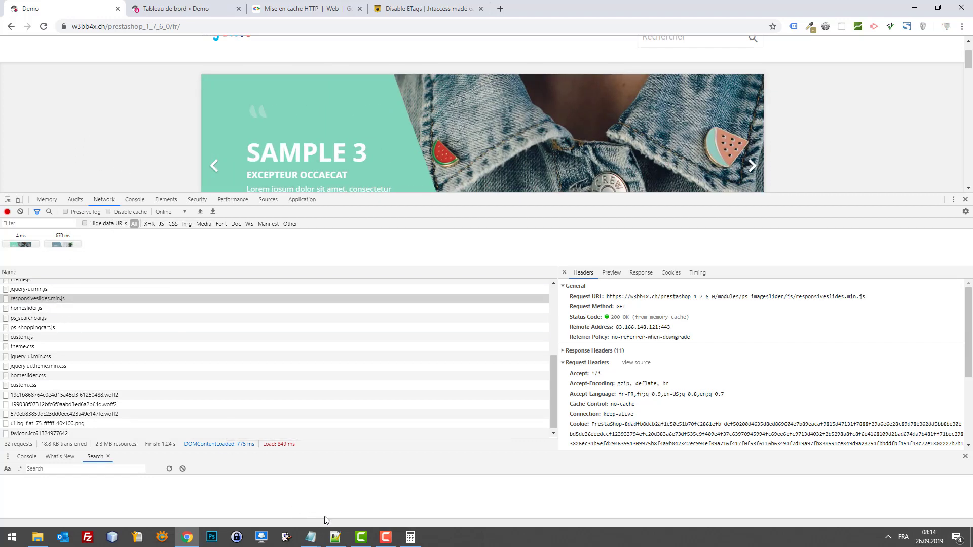
pyautogui.click(335, 537)
pyautogui.click(276, 143)
pyautogui.click(277, 118)
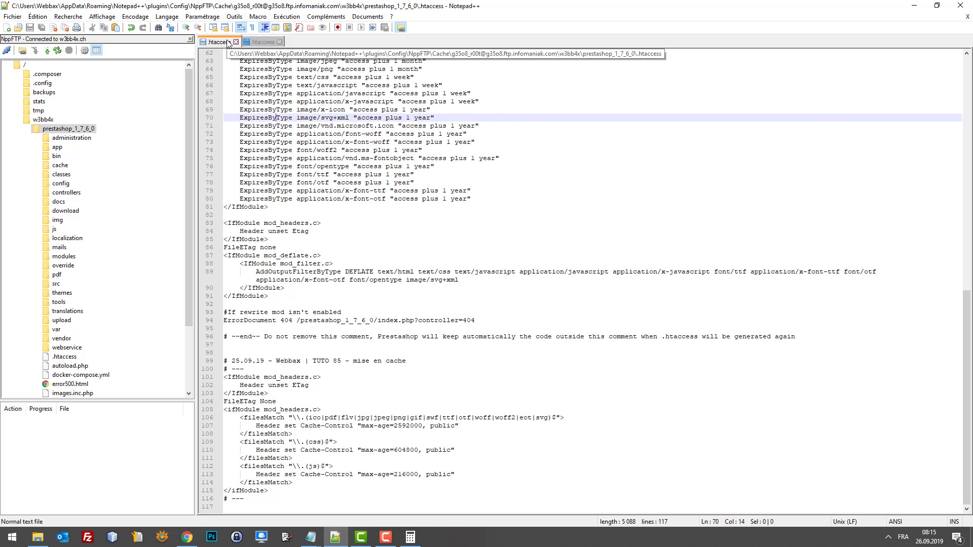
# Step: Return to Chrome and reload the shop's home page at the popular products section, with network requests being recorded
pyautogui.hotkey('alt', 'Tab')
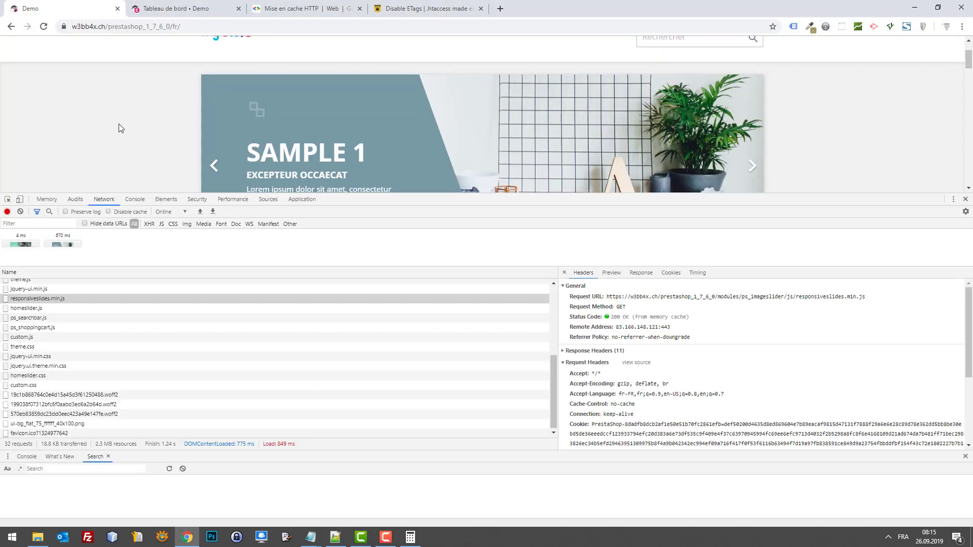
pyautogui.press('F5')
pyautogui.scroll(-2, 147, 148)
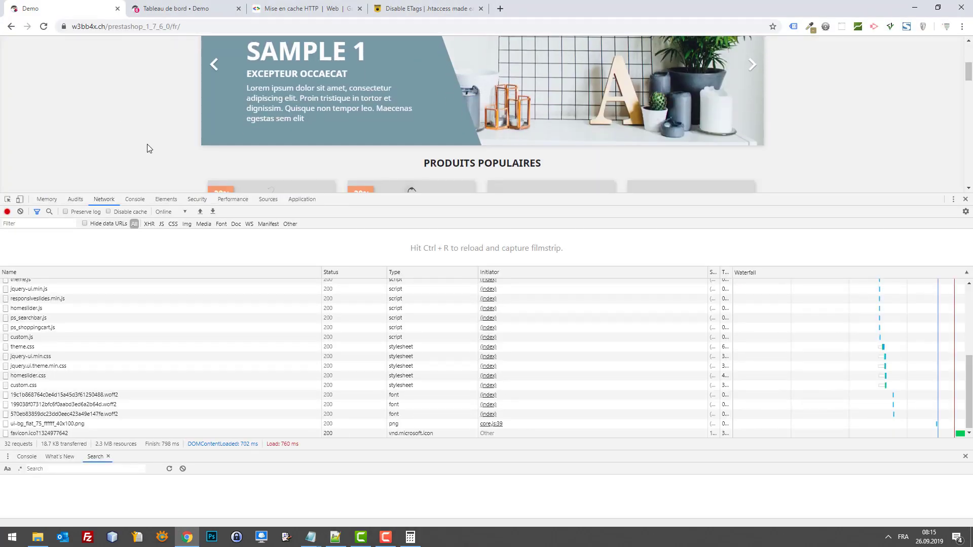
pyautogui.scroll(-2, 147, 146)
pyautogui.press('F5')
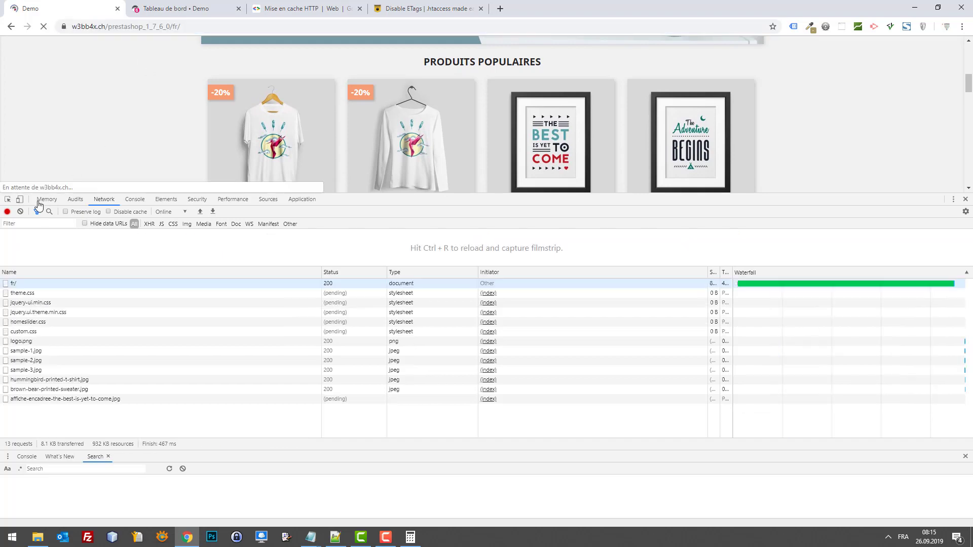
# Step: Inspect the first popular product's T-shirt image in the page markup and return to the recorded network requests
pyautogui.click(8, 199)
pyautogui.click(244, 150)
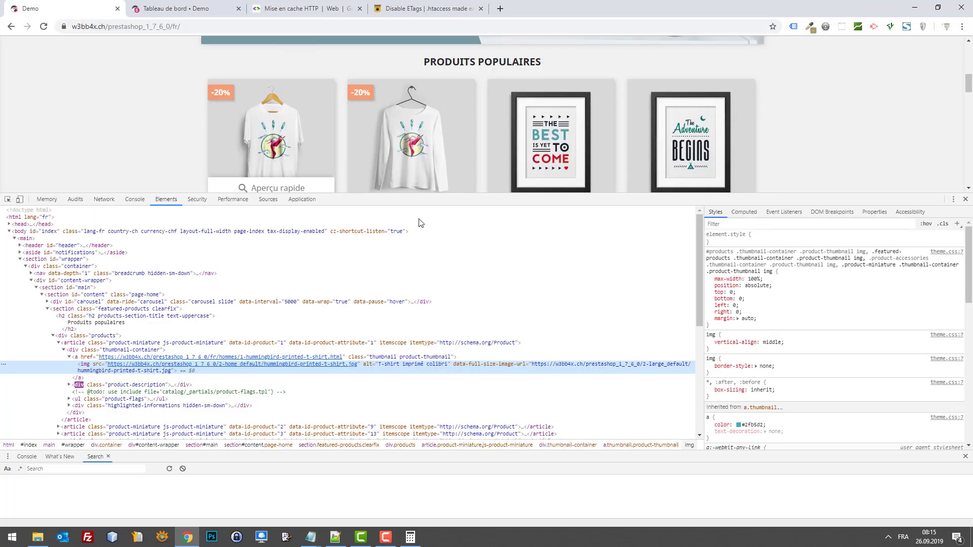
pyautogui.click(95, 201)
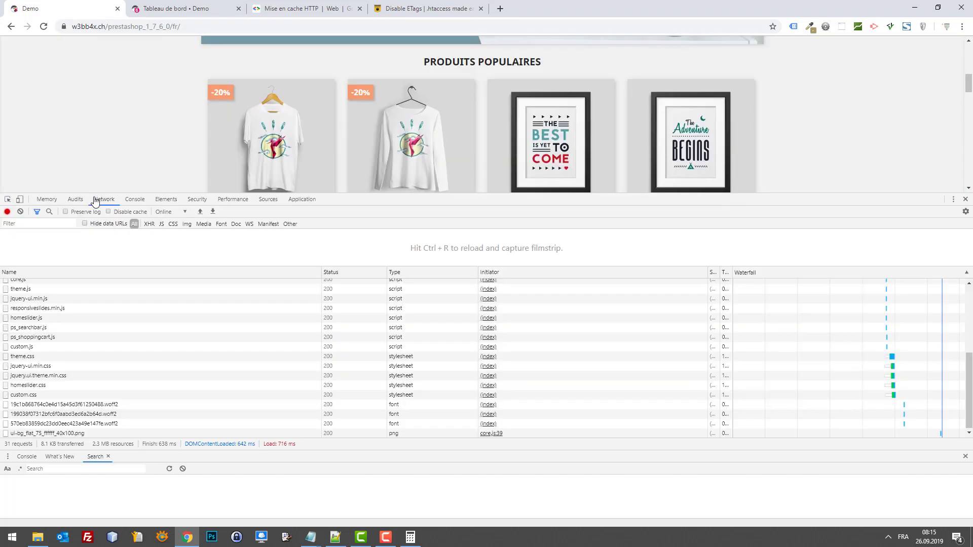
# Step: Check the headers of ps_searchbar.js and, with requests filtered to images, affiche-encadree-today-is-a-good-day.jpg, and reload the page
pyautogui.click(41, 328)
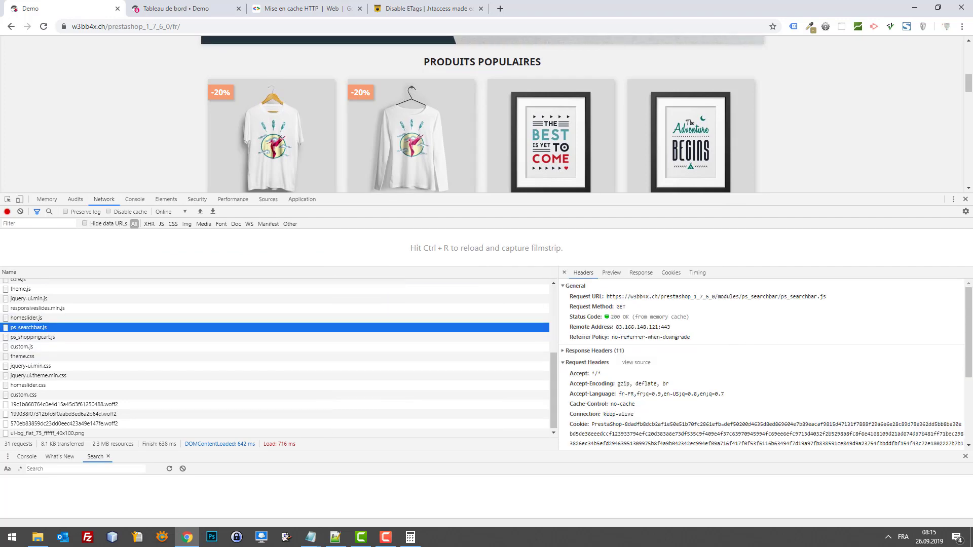
pyautogui.click(187, 223)
pyautogui.click(60, 361)
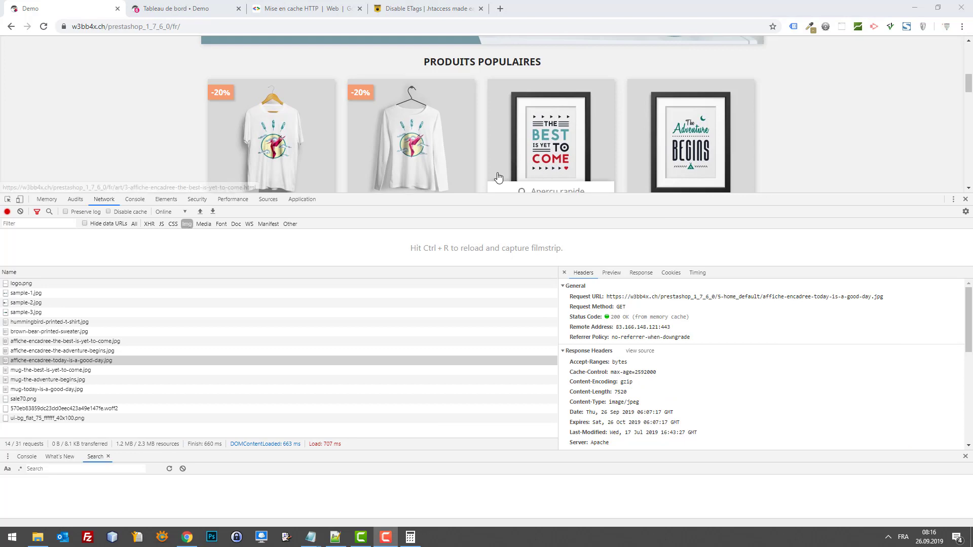
pyautogui.hotkey('ctrl', 'r')
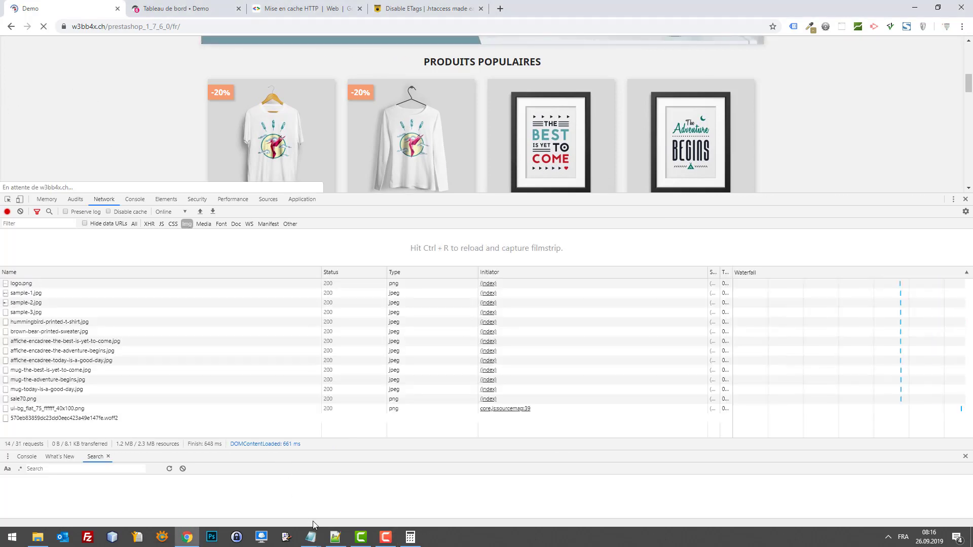
# Step: Switch to Notepad++ and examine the "Header unset ETag" line inside the mod_headers.c block that holds the Cache-Control rules
pyautogui.click(335, 537)
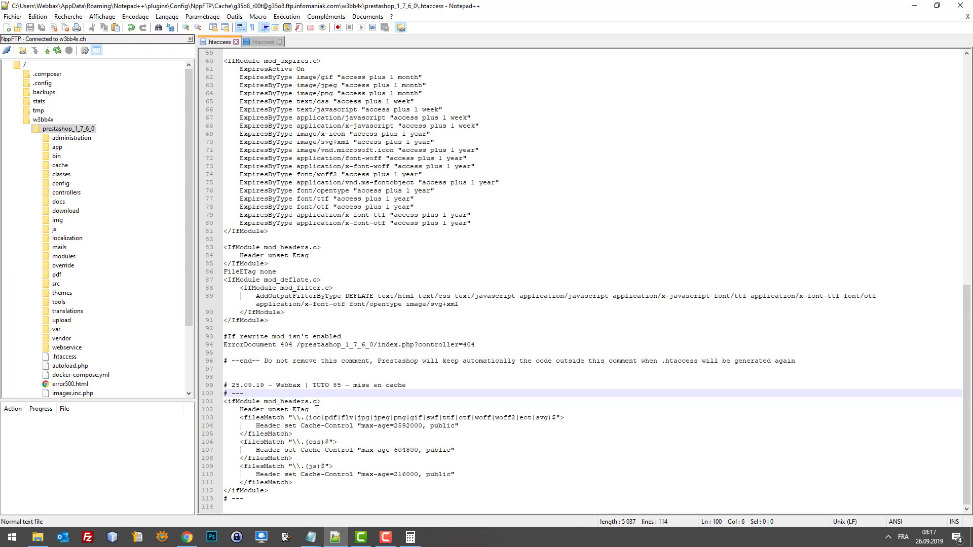
pyautogui.moveTo(311, 409); pyautogui.dragTo(244, 410)
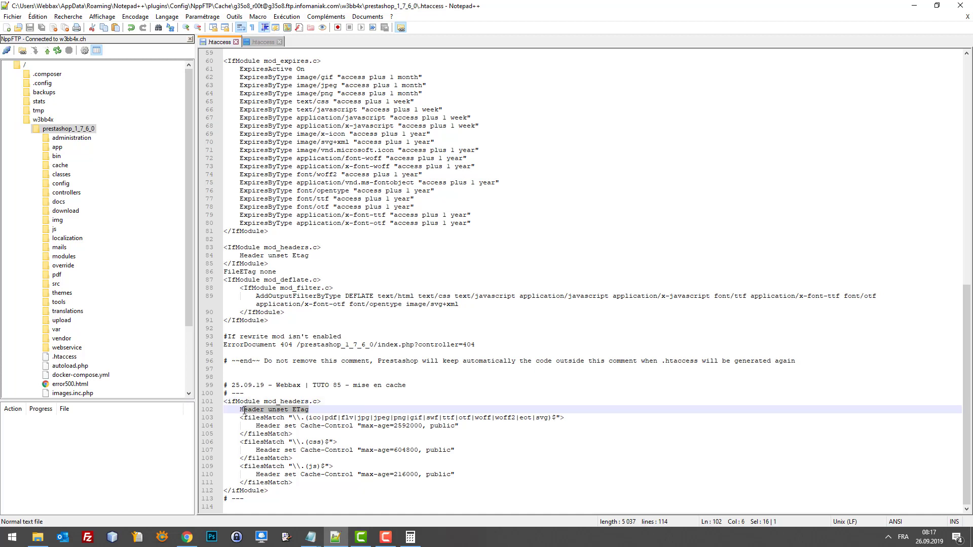
pyautogui.click(281, 491)
pyautogui.click(277, 410)
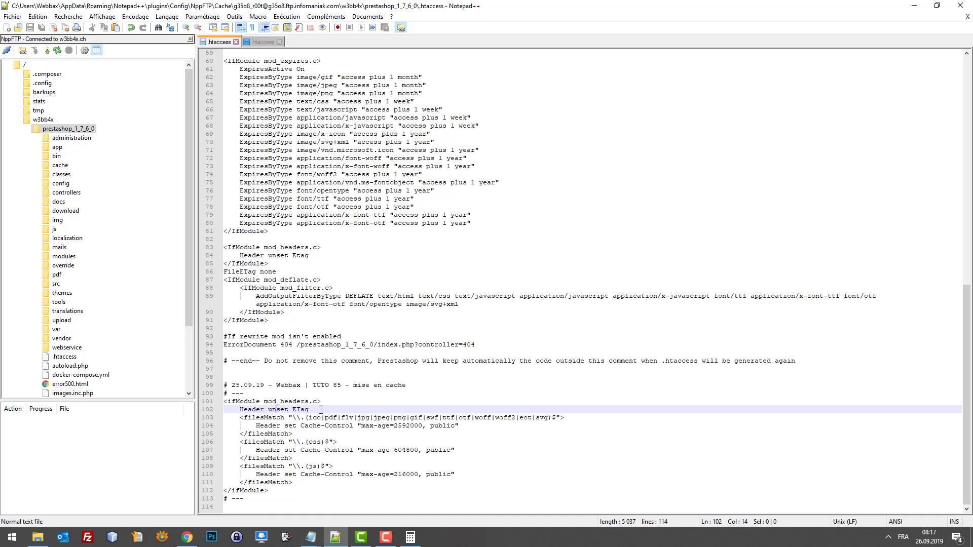
pyautogui.moveTo(321, 409); pyautogui.dragTo(244, 411)
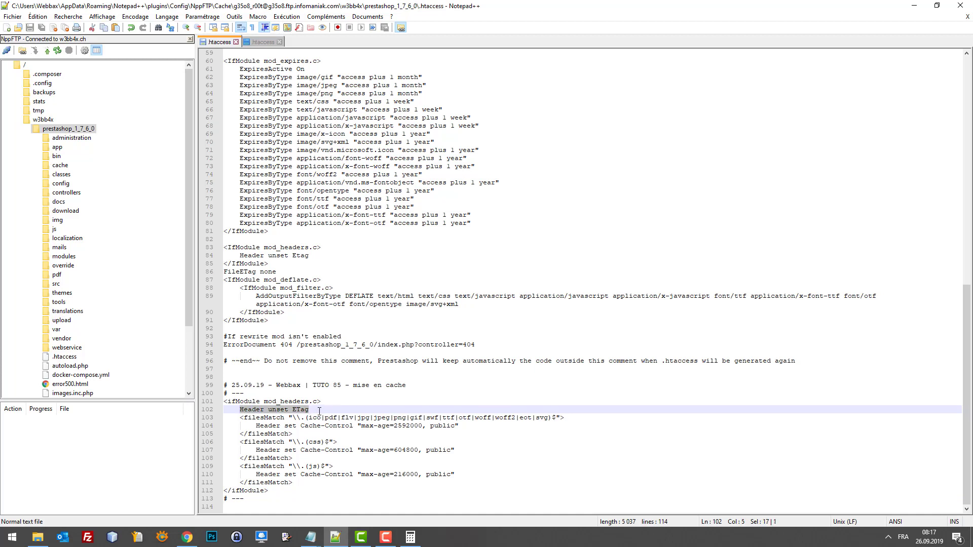
pyautogui.click(348, 416)
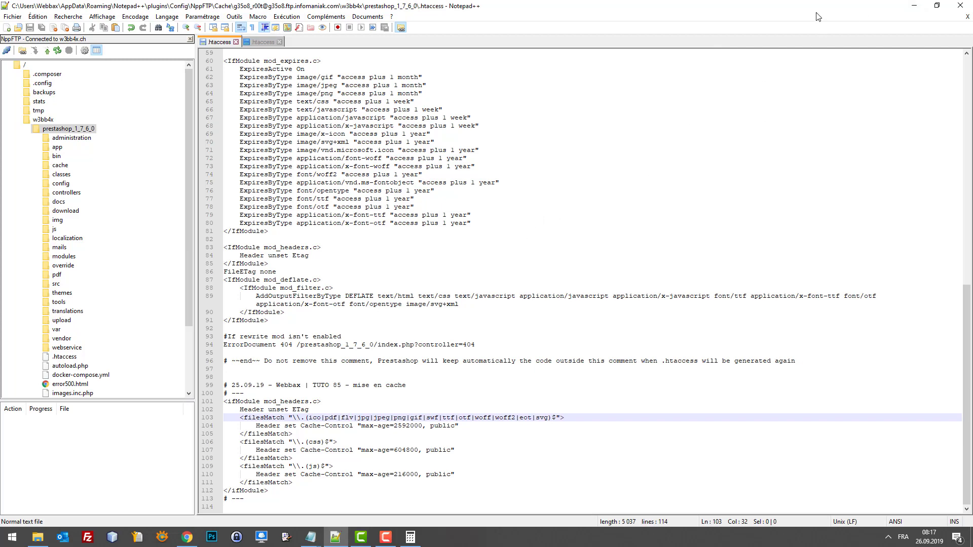
# Step: Return to Chrome, filter the requests to images and examine the Cache-Control response header of affiche-encadree-the-adventure-begins.jpg
pyautogui.click(915, 5)
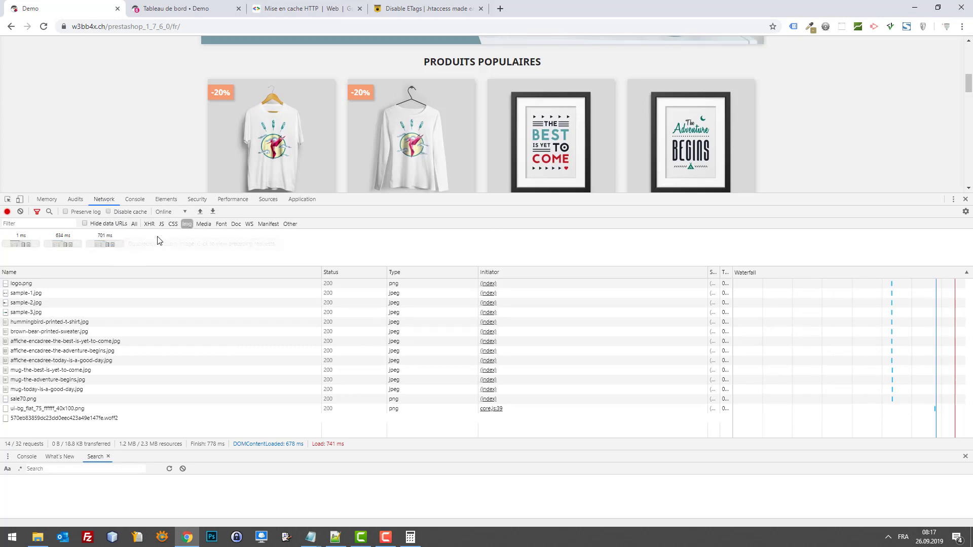
pyautogui.click(135, 224)
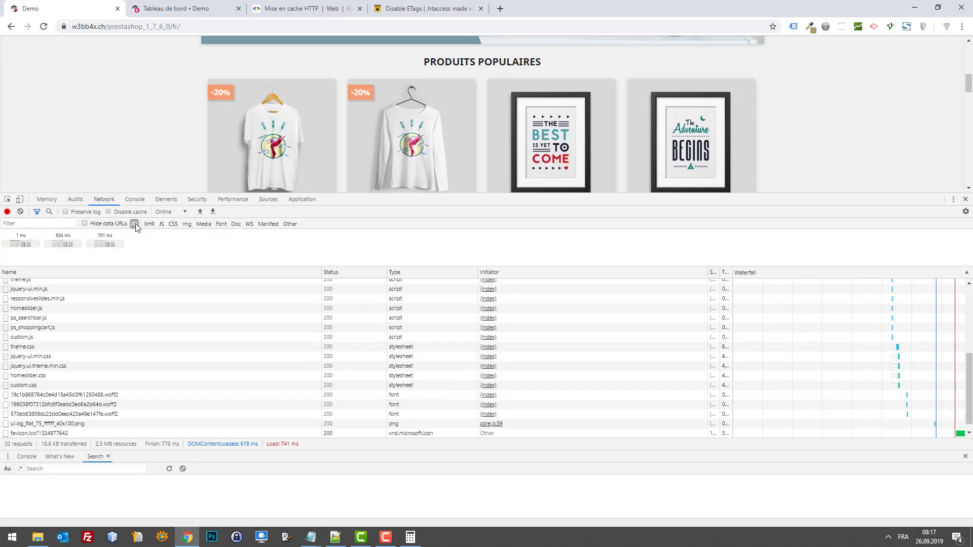
pyautogui.click(186, 224)
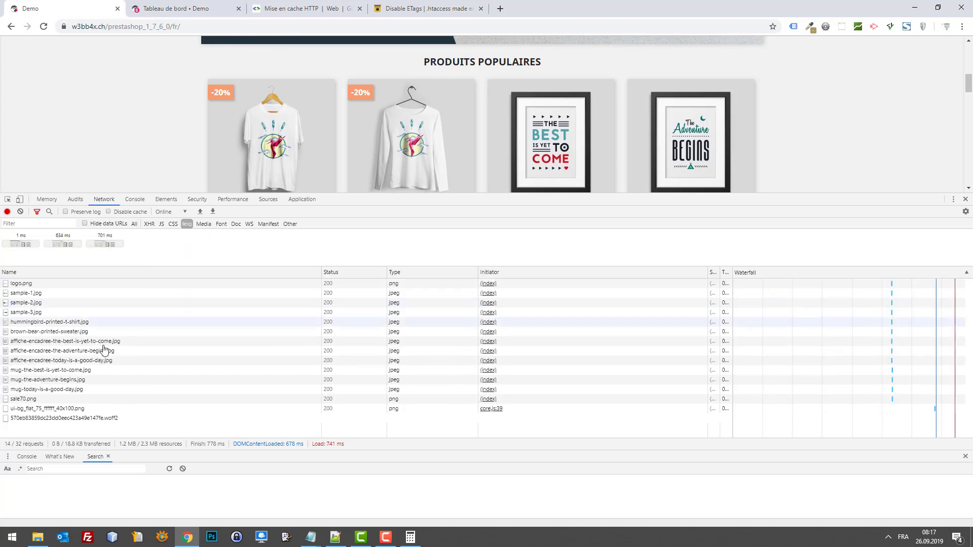
pyautogui.click(100, 352)
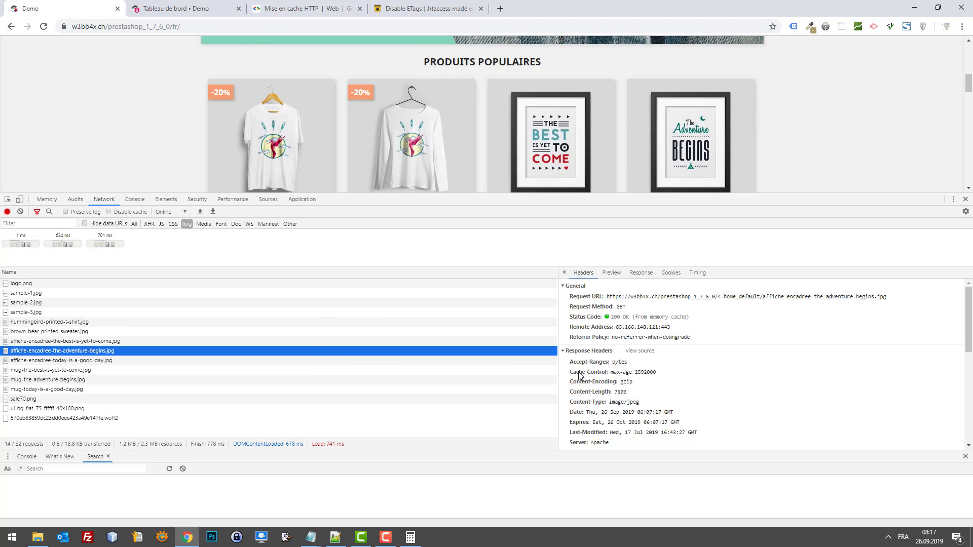
pyautogui.moveTo(572, 377); pyautogui.dragTo(589, 365)
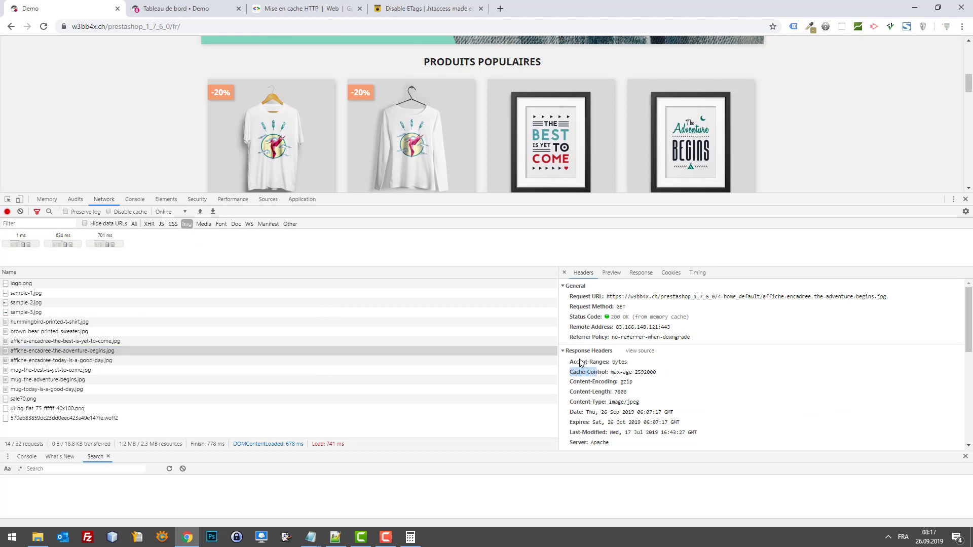
pyautogui.click(606, 372)
pyautogui.moveTo(668, 374); pyautogui.dragTo(582, 375)
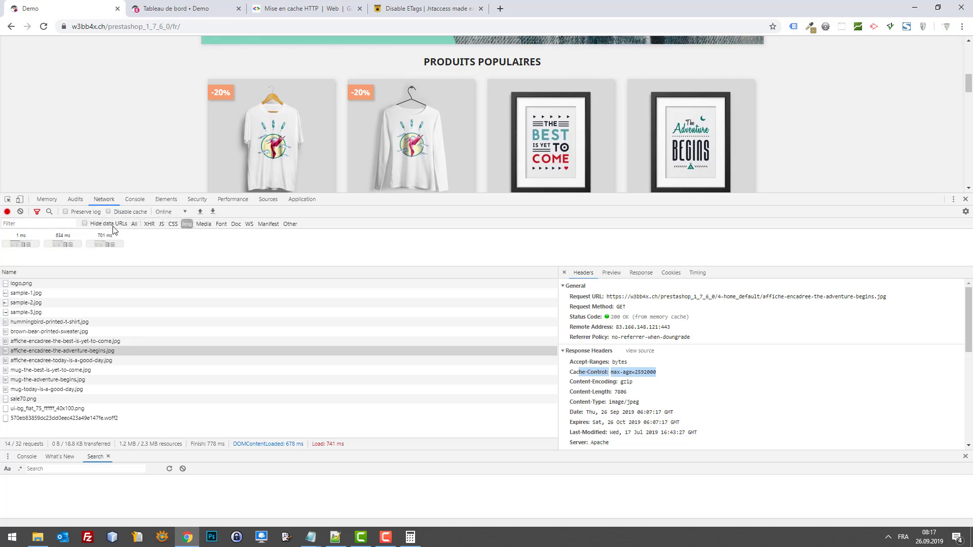
# Step: Filter the requests to CSS files and examine the Cache-Control max-age in the response headers of homeslider.css
pyautogui.click(173, 224)
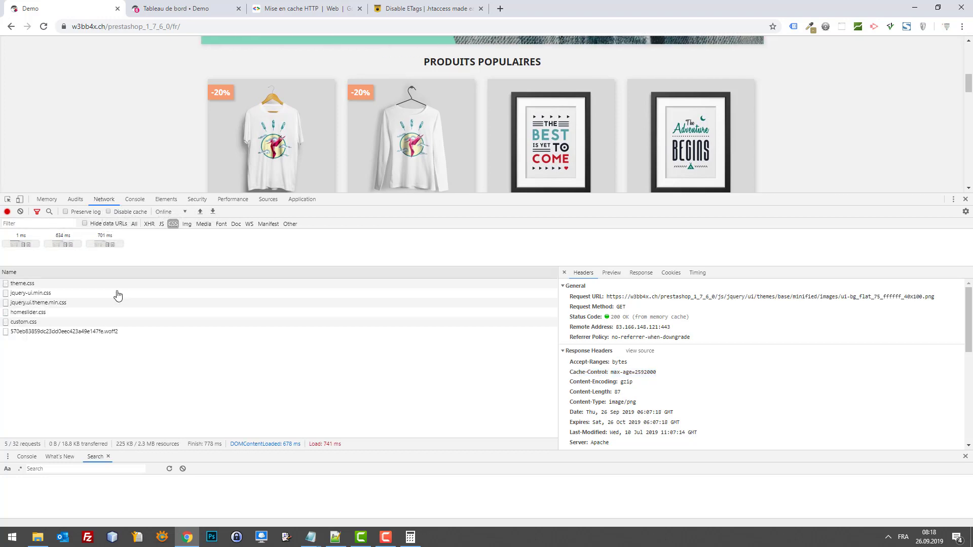
pyautogui.moveTo(45, 303); pyautogui.dragTo(47, 313)
pyautogui.click(47, 312)
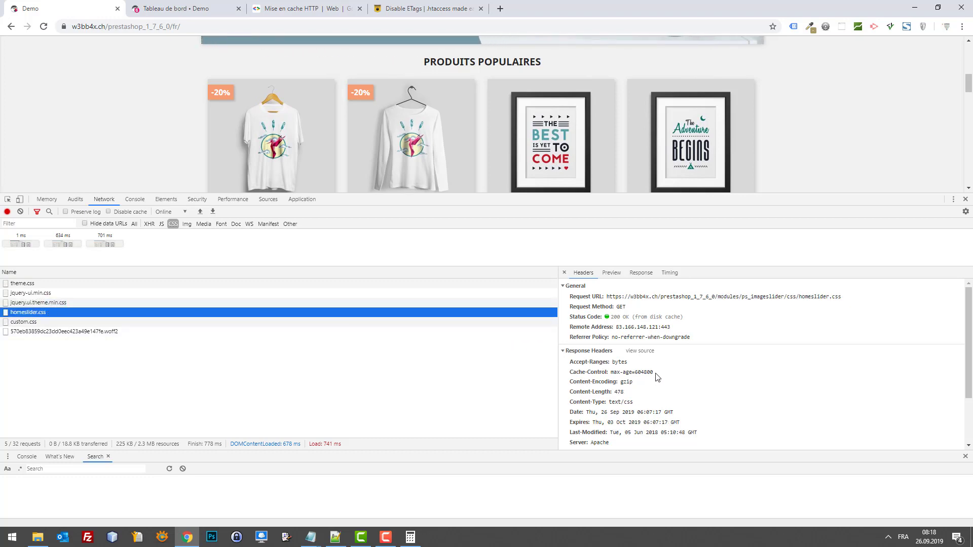
pyautogui.moveTo(654, 373); pyautogui.dragTo(633, 373)
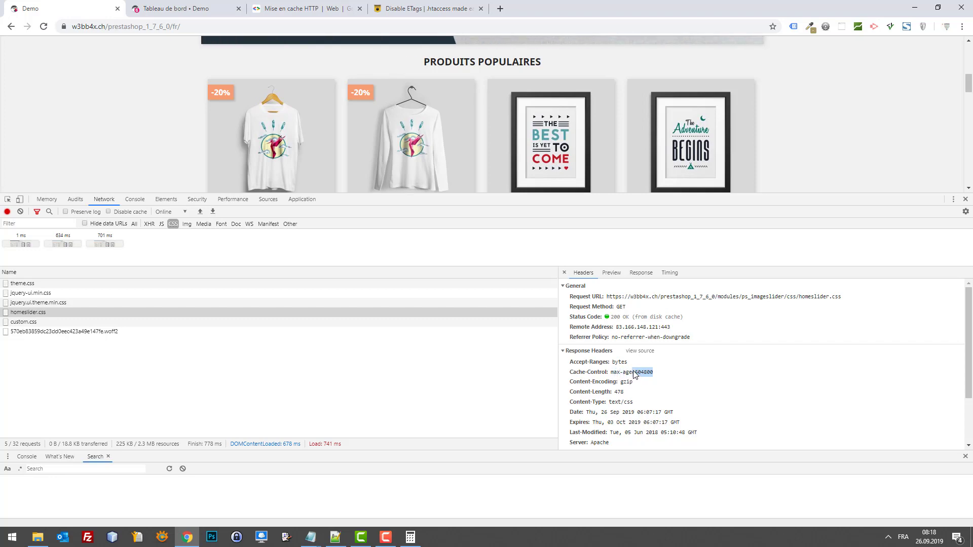
pyautogui.click(655, 374)
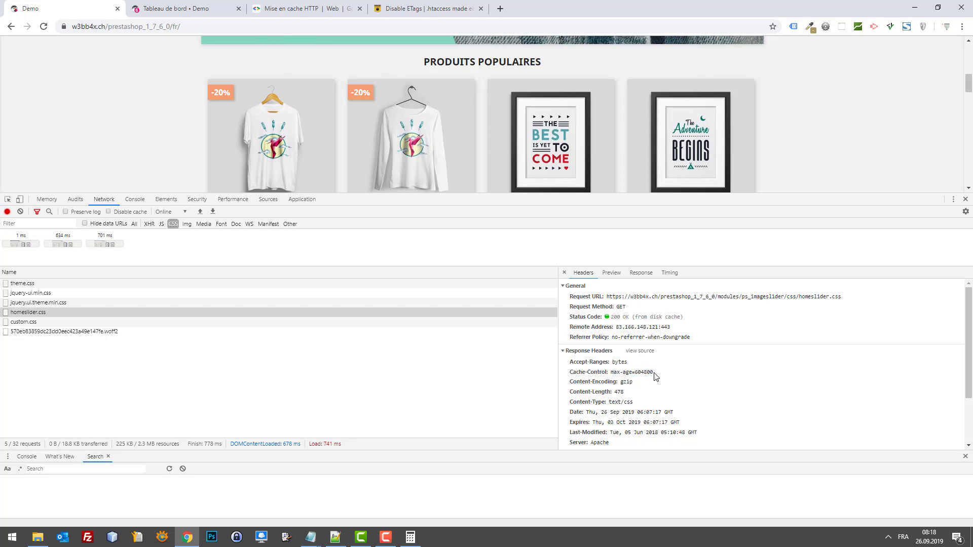
pyautogui.moveTo(655, 376); pyautogui.dragTo(636, 375)
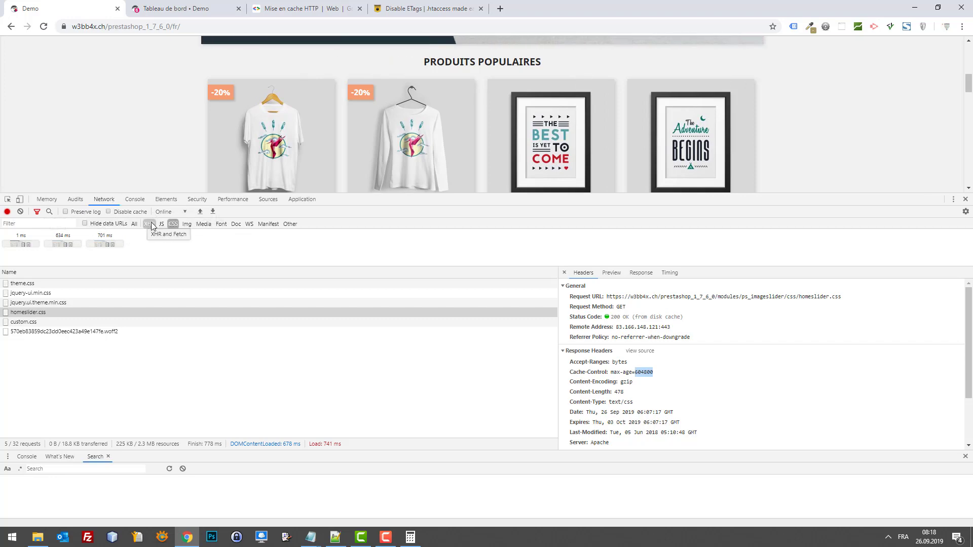
# Step: Filter the requests to JS files and examine the Cache-Control max-age of responsiveslides.min.js and ps_searchbar.js
pyautogui.click(161, 224)
pyautogui.click(51, 303)
pyautogui.click(50, 313)
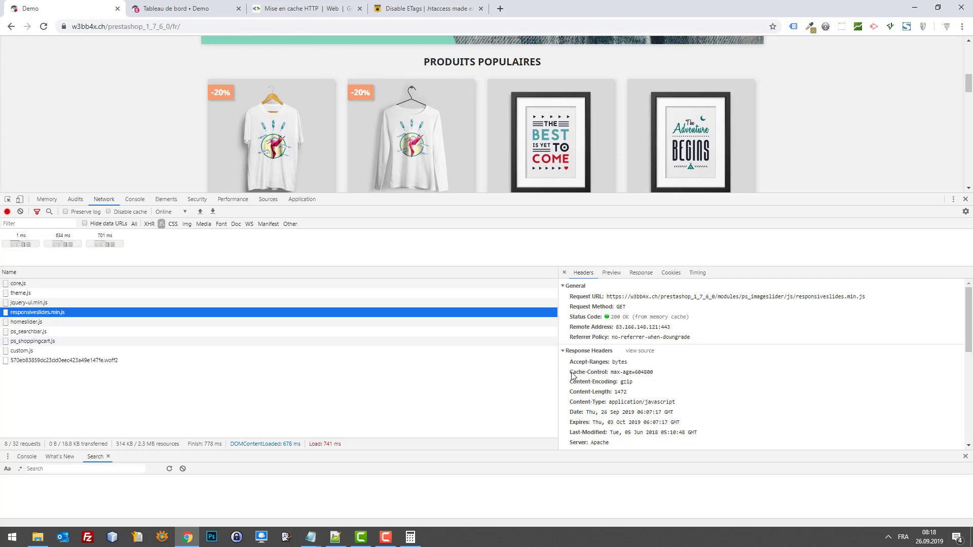
pyautogui.click(127, 333)
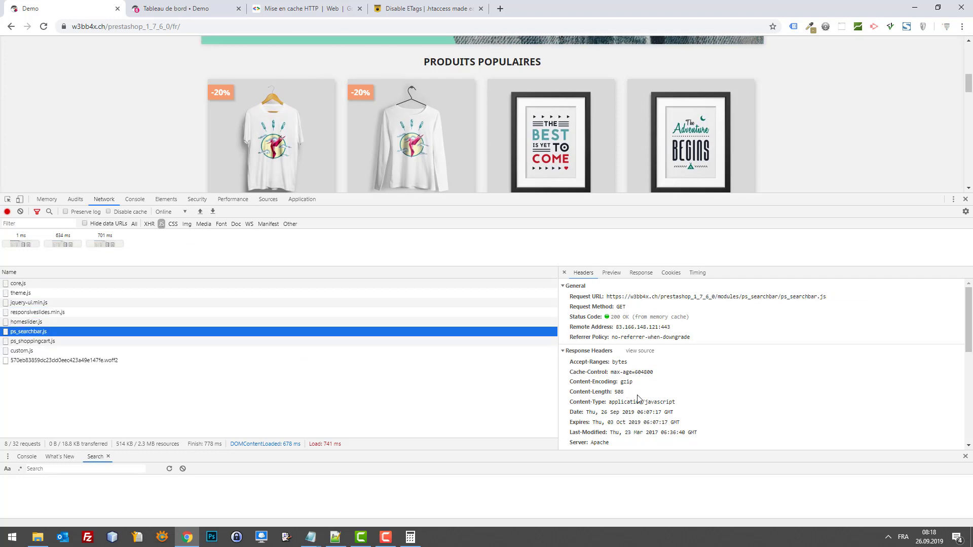
pyautogui.doubleClick(646, 373)
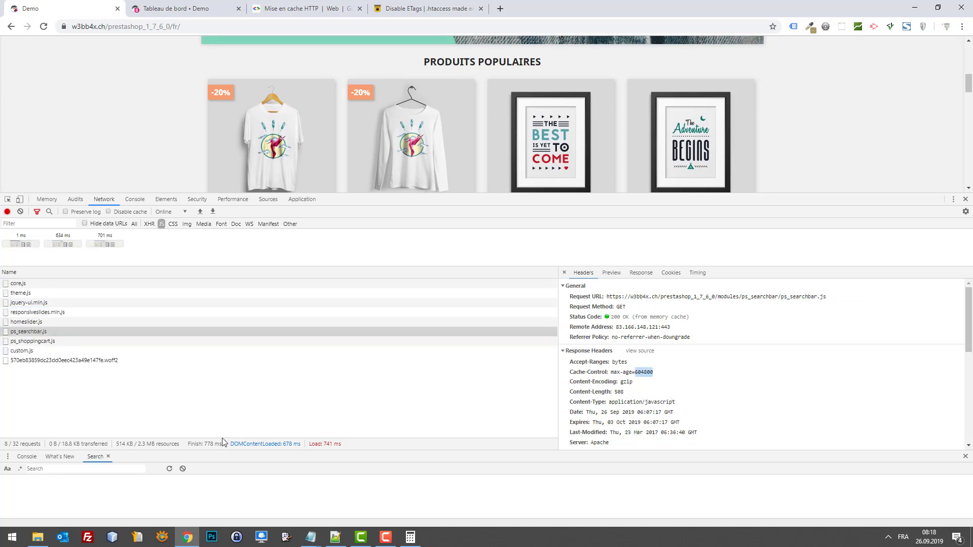
# Step: Switch to Notepad++ and check the max-age value of the css Cache-Control rule in .htaccess
pyautogui.click(335, 538)
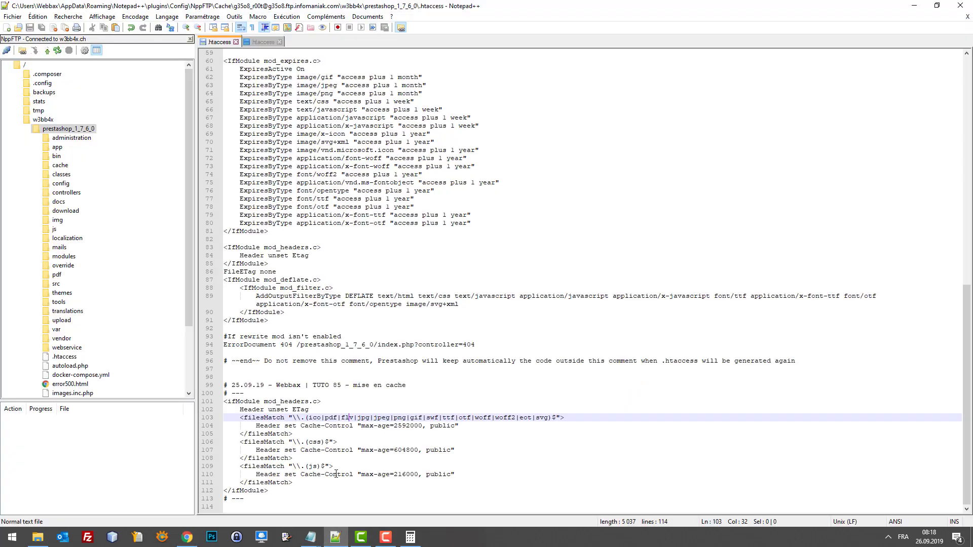
pyautogui.doubleClick(404, 451)
pyautogui.click(406, 451)
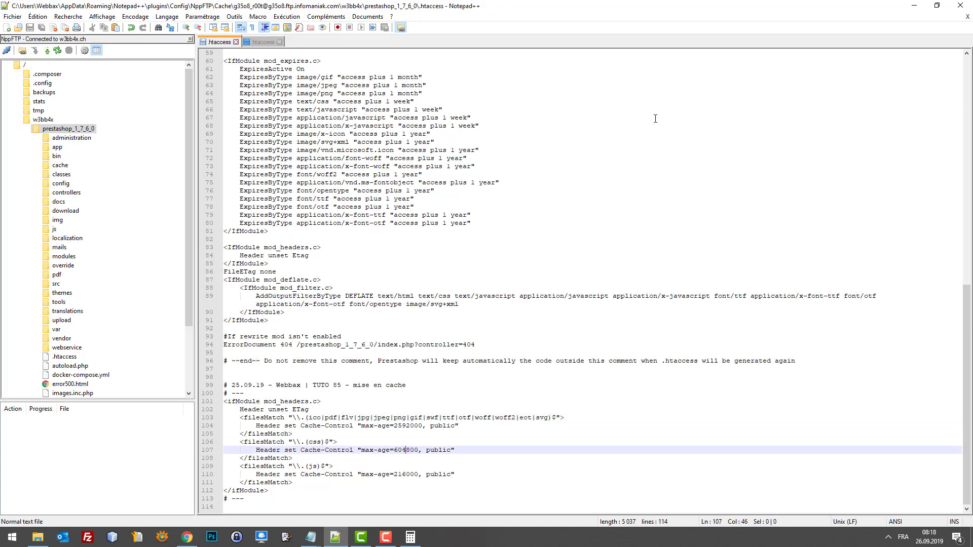
# Step: Return to Chrome and open the responsiveslides.min.js file from the recorded requests in its own browser tab
pyautogui.click(914, 5)
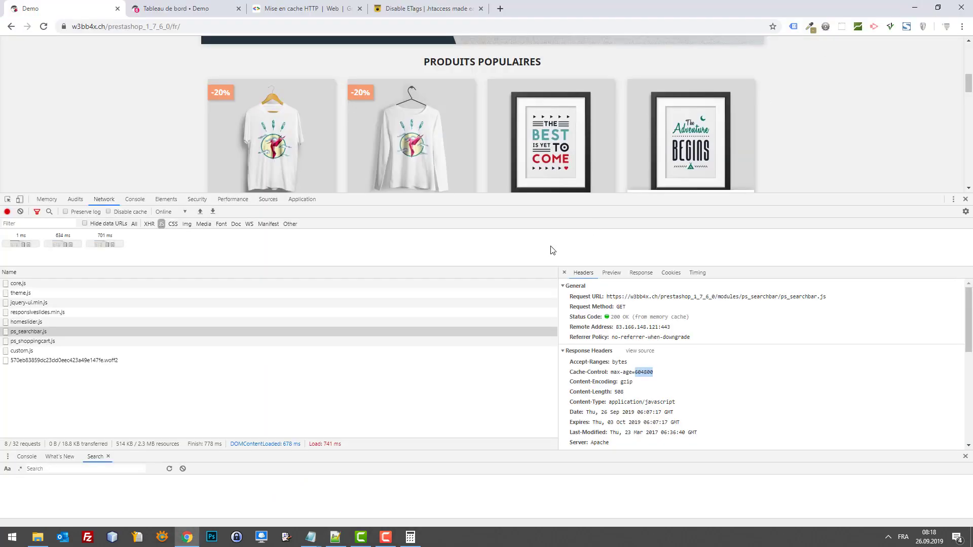
pyautogui.click(56, 312)
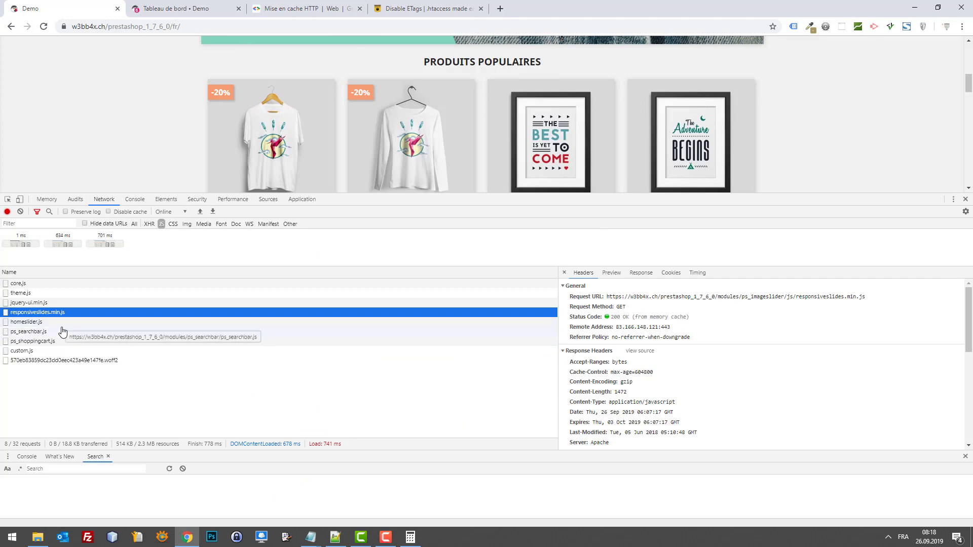
pyautogui.click(60, 332)
pyautogui.doubleClick(60, 312)
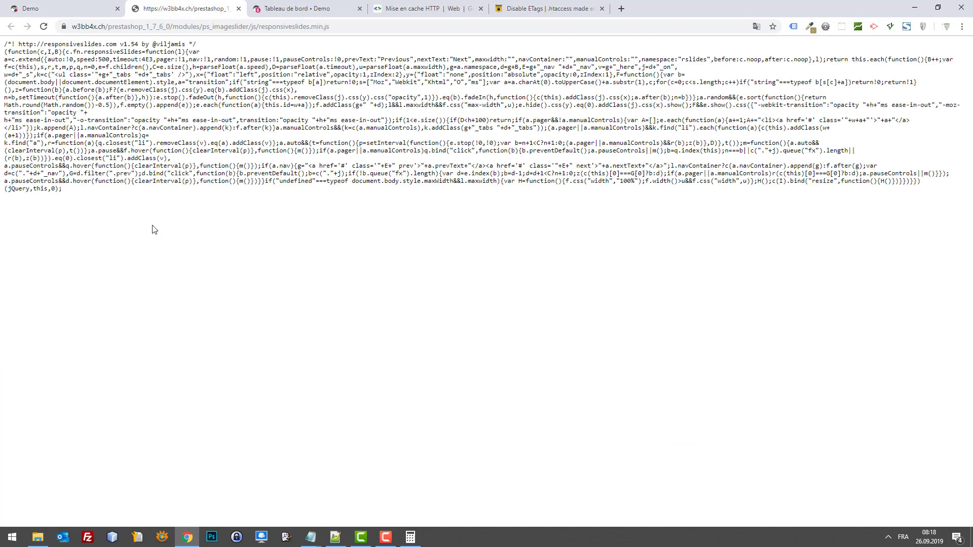
# Step: Close the responsiveslides.min.js tab, reload the shop page and examine the Cache-Control headers of custom.js, theme.js, jquery-ui.min.js and core.js
pyautogui.hotkey('ctrl', 'w')
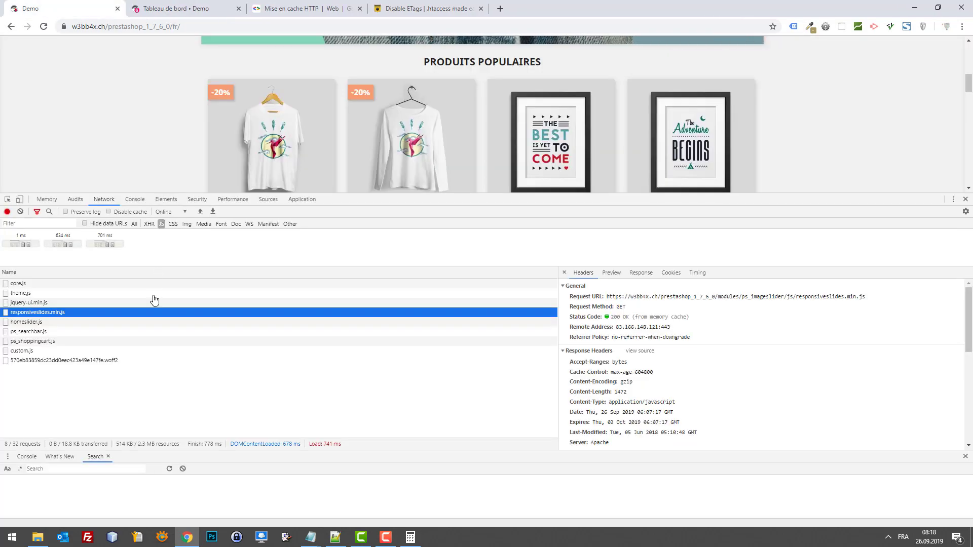
pyautogui.click(45, 353)
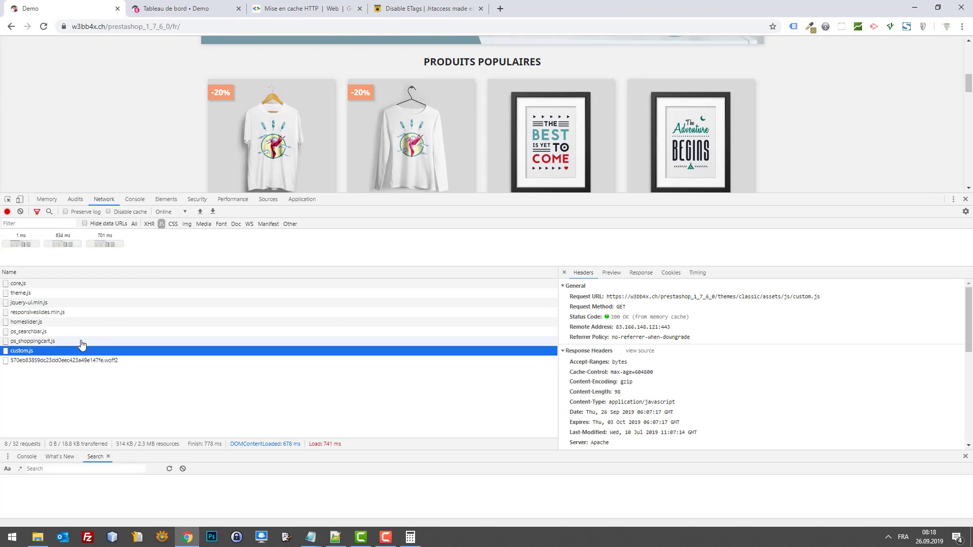
pyautogui.click(61, 324)
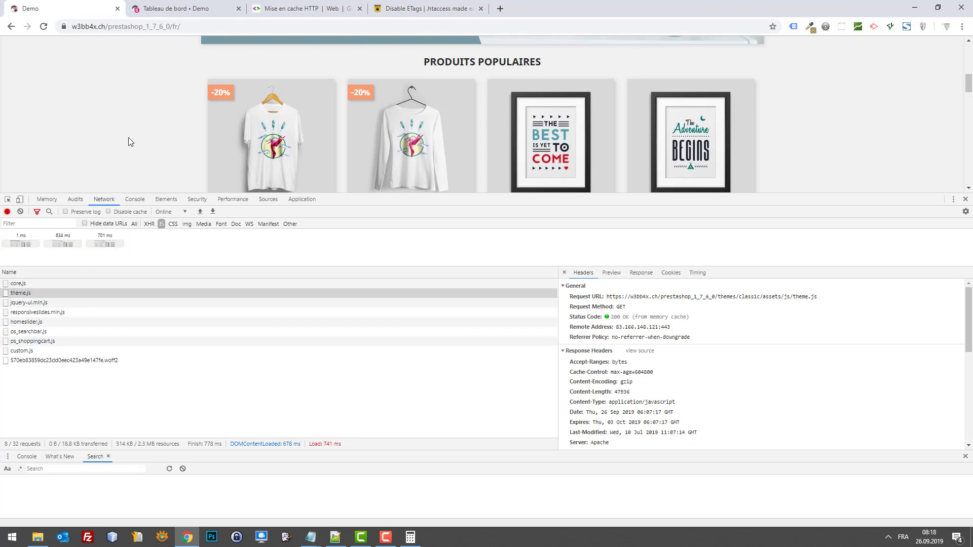
pyautogui.press('F5')
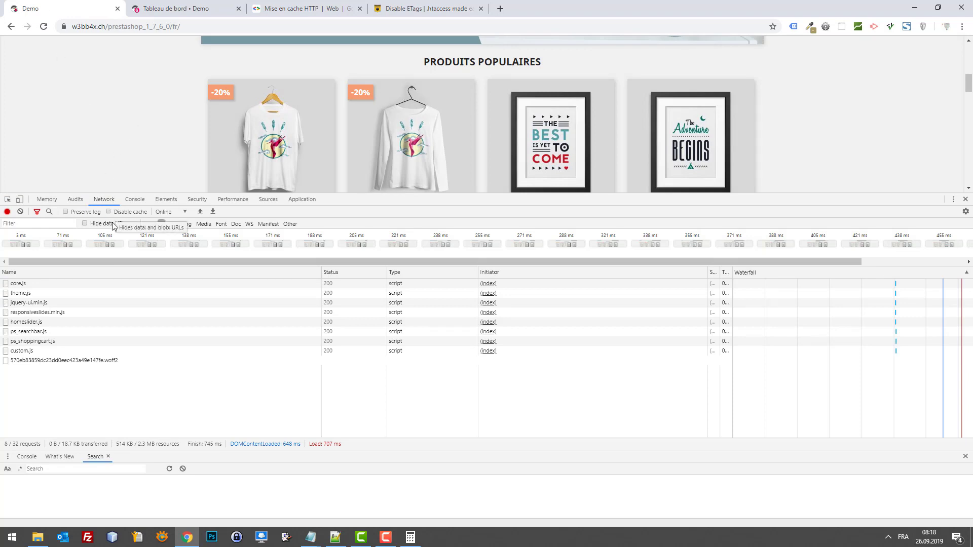
pyautogui.click(73, 304)
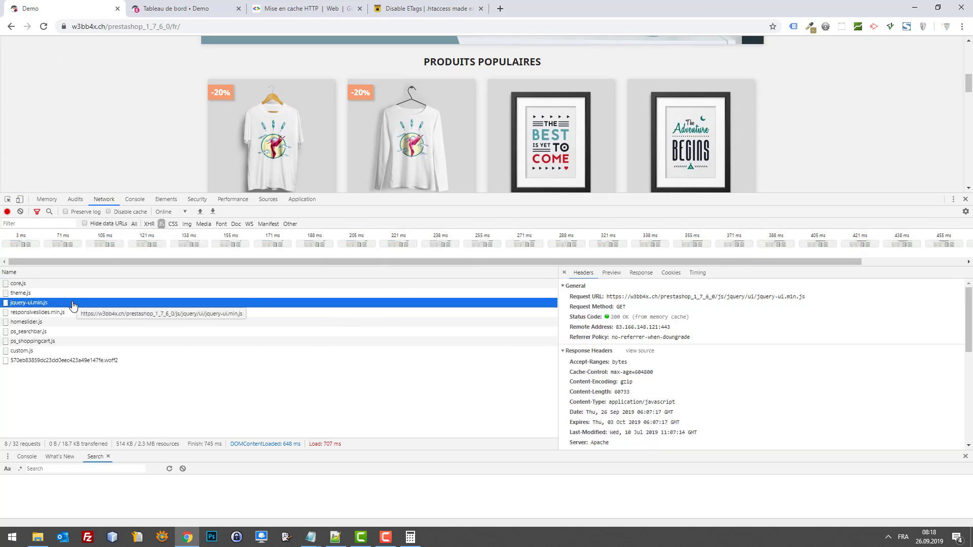
pyautogui.click(144, 200)
pyautogui.click(157, 199)
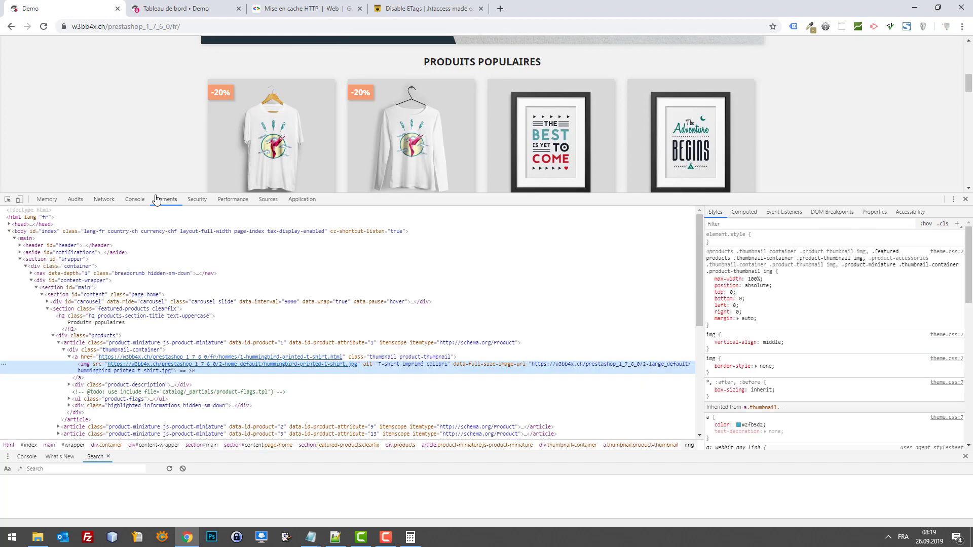
pyautogui.click(103, 200)
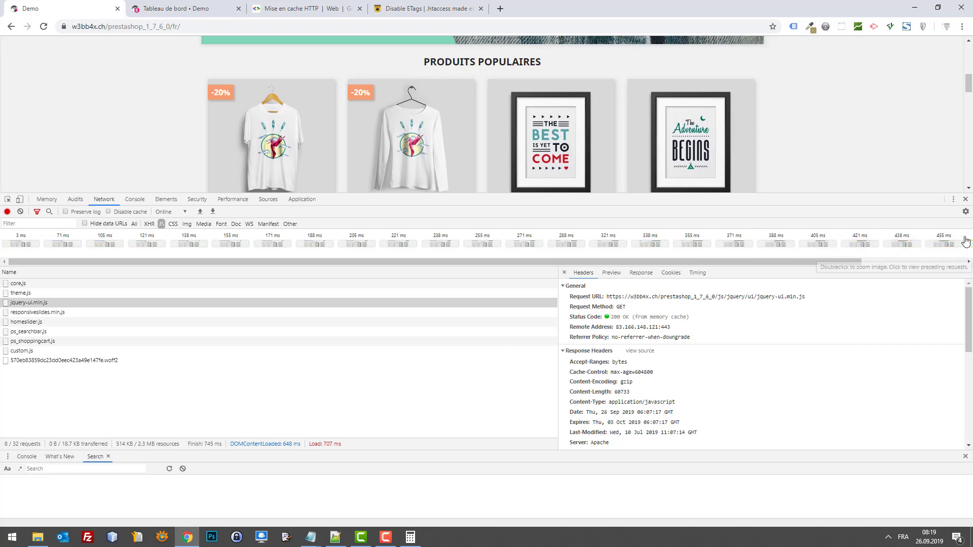
pyautogui.click(40, 284)
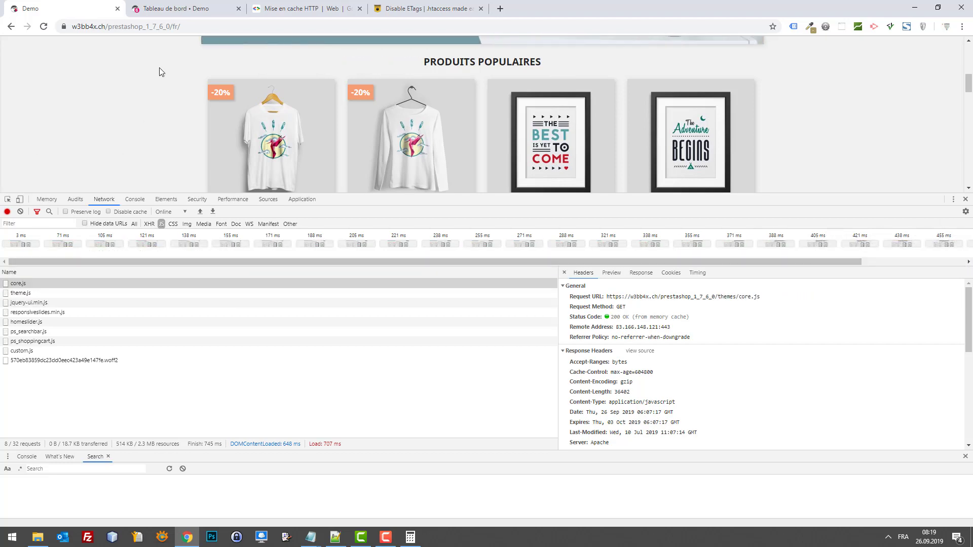
pyautogui.click(188, 7)
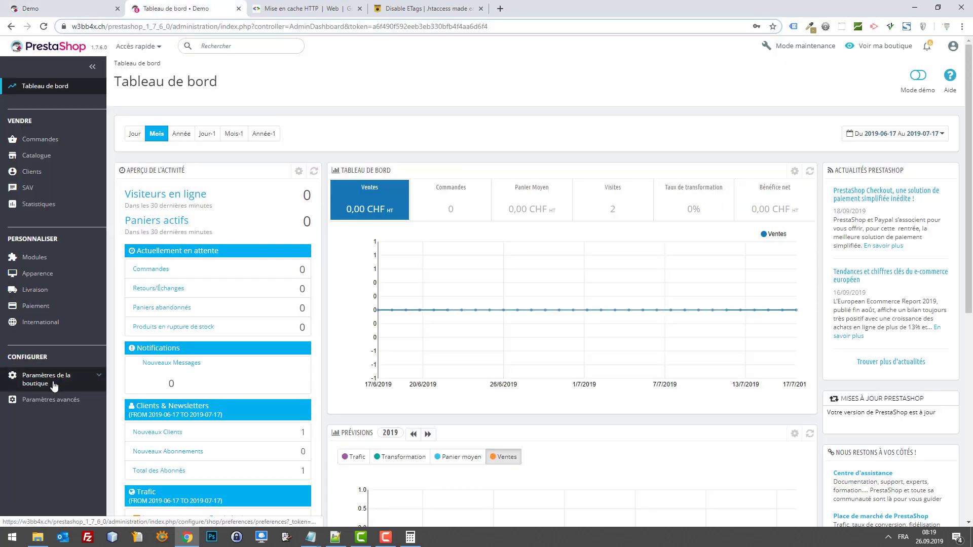
pyautogui.click(30, 9)
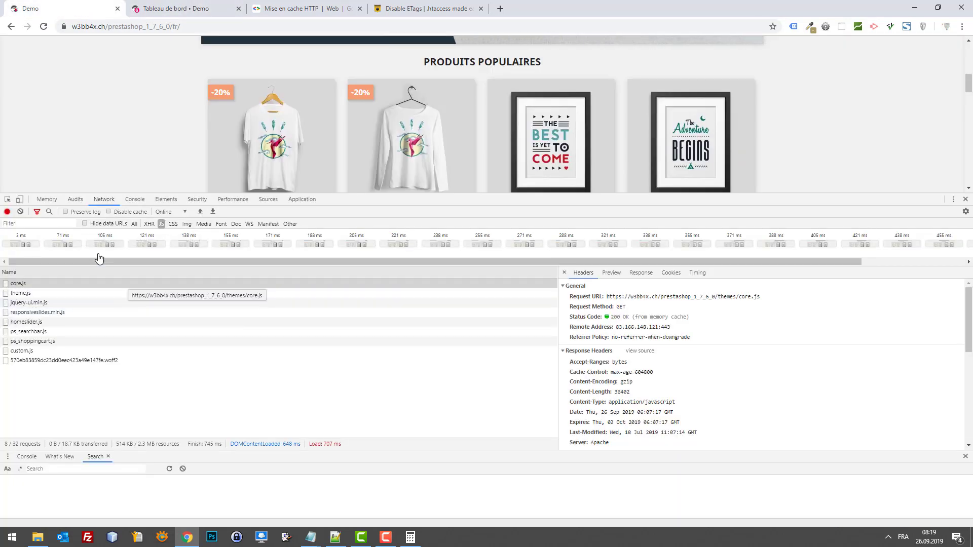
pyautogui.click(133, 198)
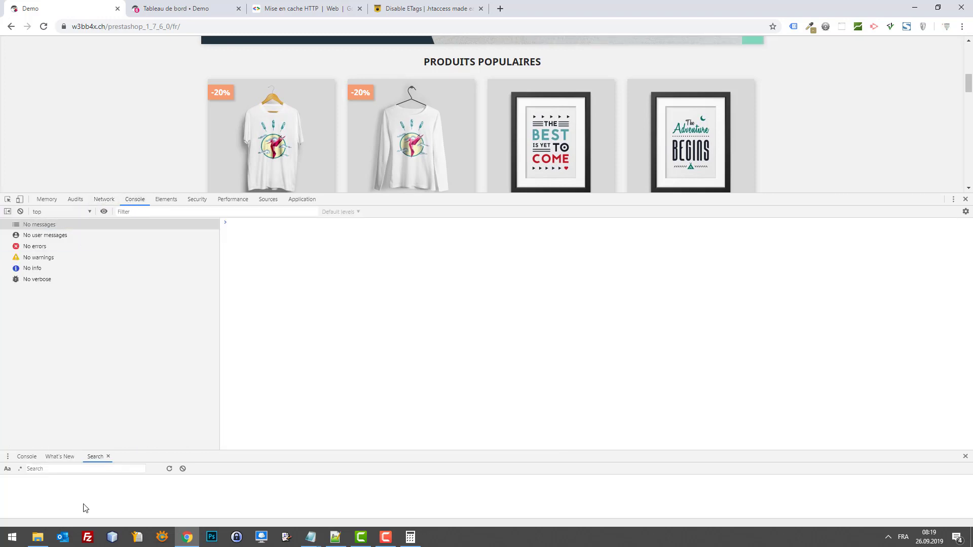
# Step: Switch to Notepad++ and review the image/font and css Cache-Control rules in the mod_headers block of .htaccess
pyautogui.click(333, 537)
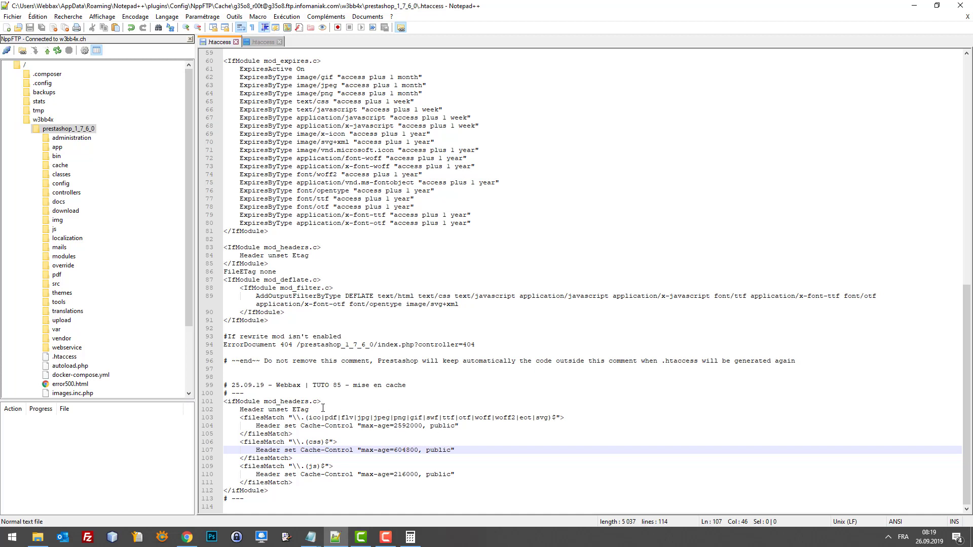
pyautogui.doubleClick(416, 424)
pyautogui.click(413, 418)
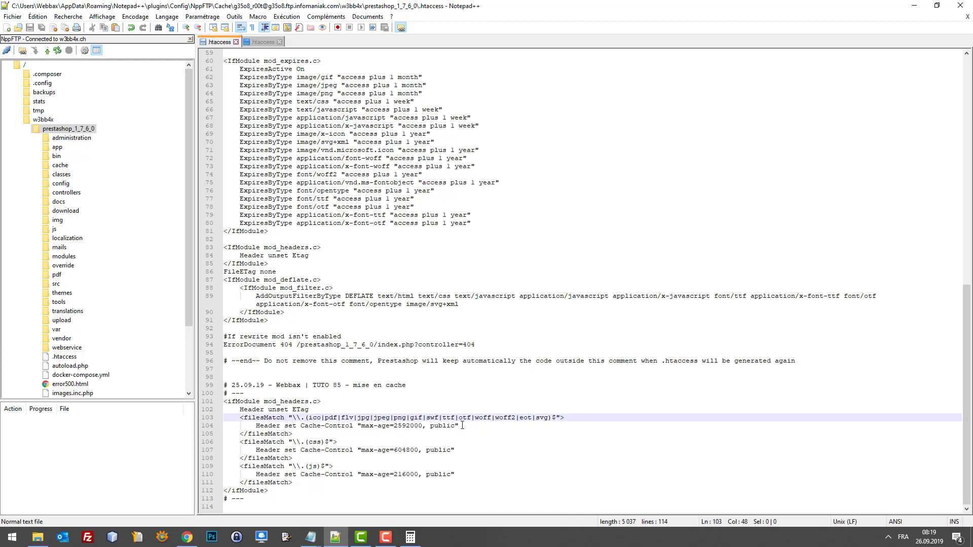
pyautogui.click(461, 425)
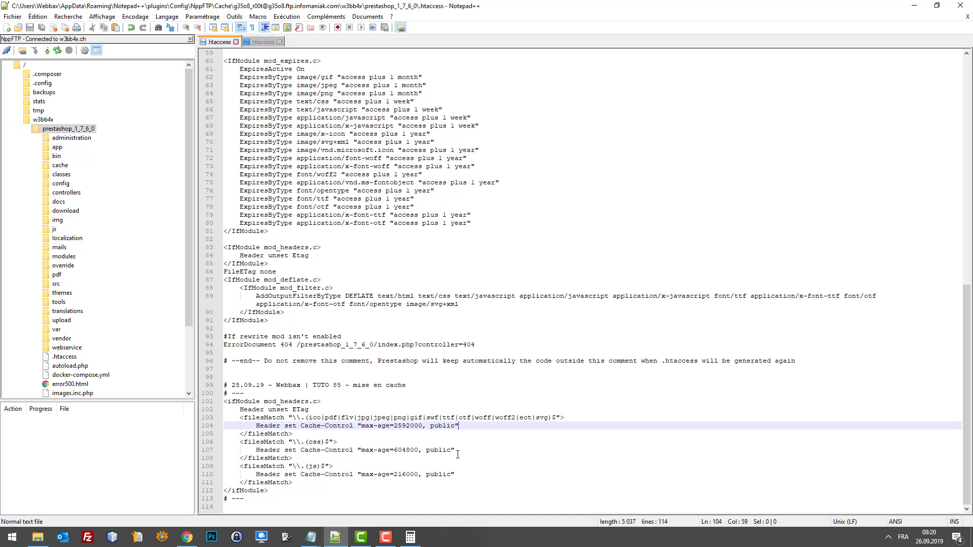
pyautogui.moveTo(457, 450); pyautogui.dragTo(250, 451)
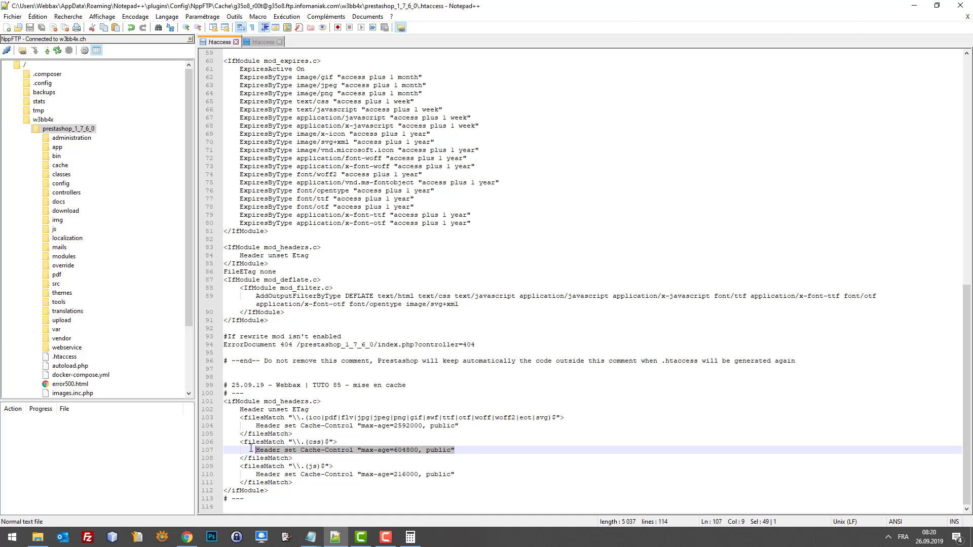
pyautogui.click(326, 443)
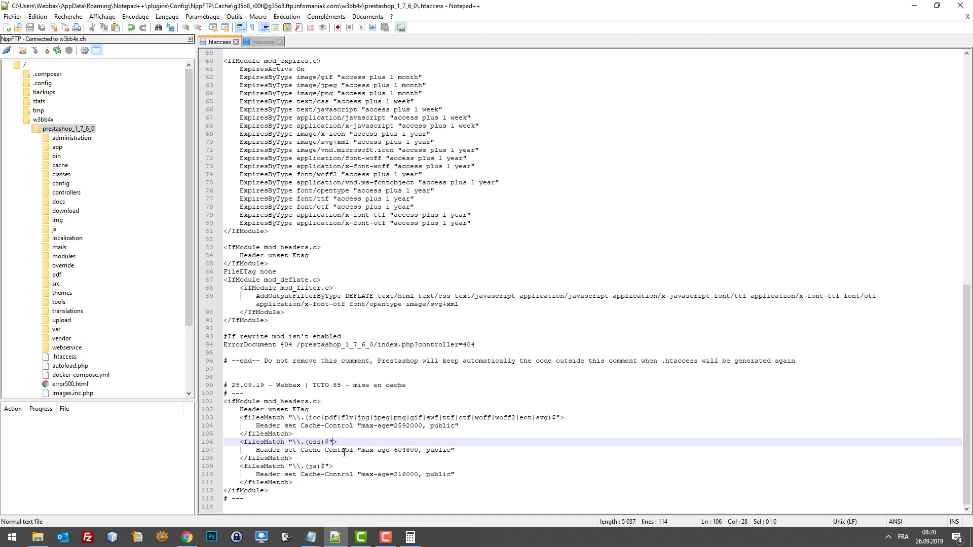
# Step: Open javascript.tpl and stylesheets.tpl from themes/classic/templates/_partials on the FTP server and locate the external stylesheet link line
pyautogui.click(35, 295)
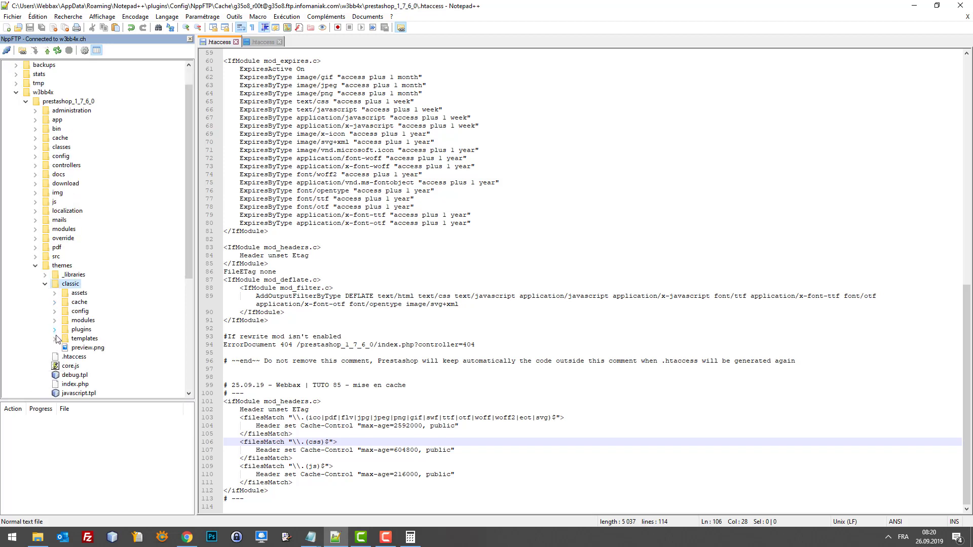
pyautogui.click(55, 339)
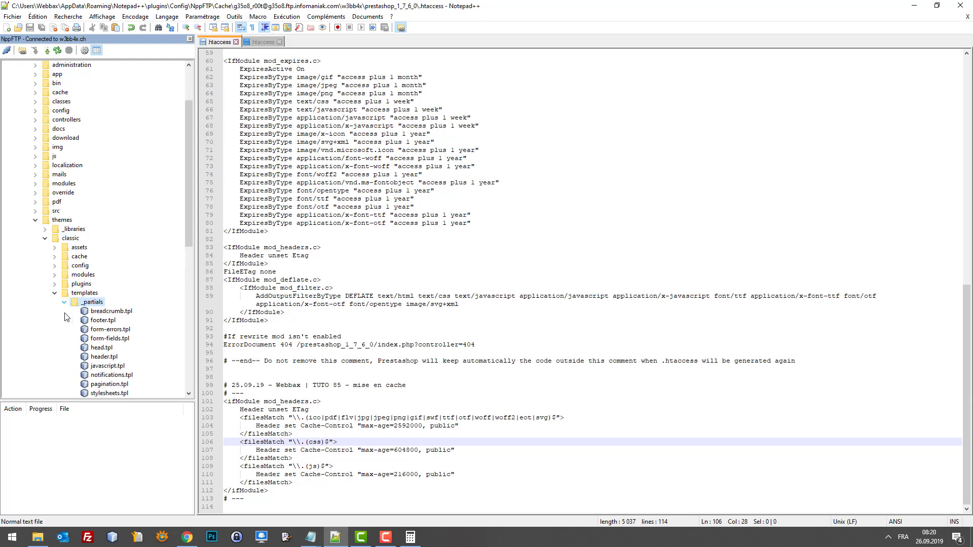
pyautogui.click(104, 349)
pyautogui.scroll(-1, 109, 352)
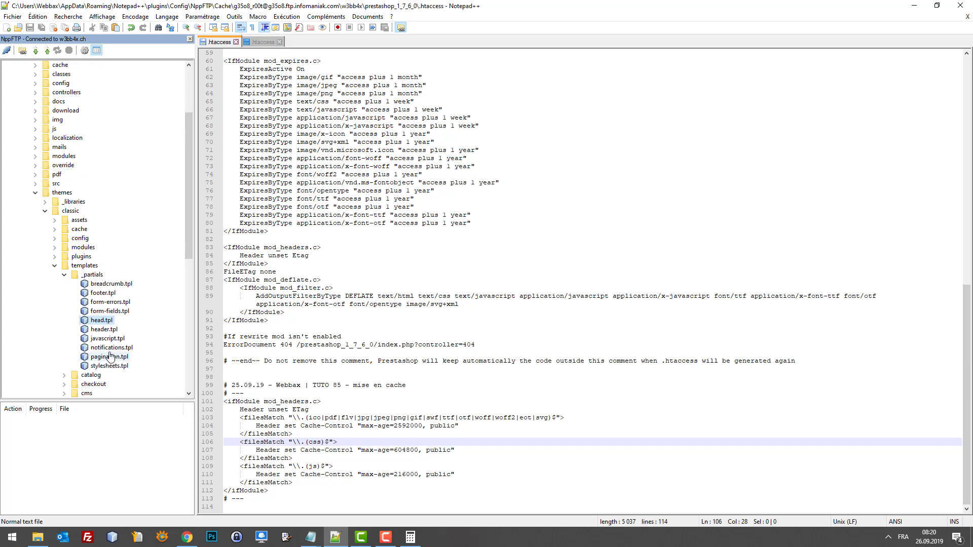
pyautogui.doubleClick(108, 339)
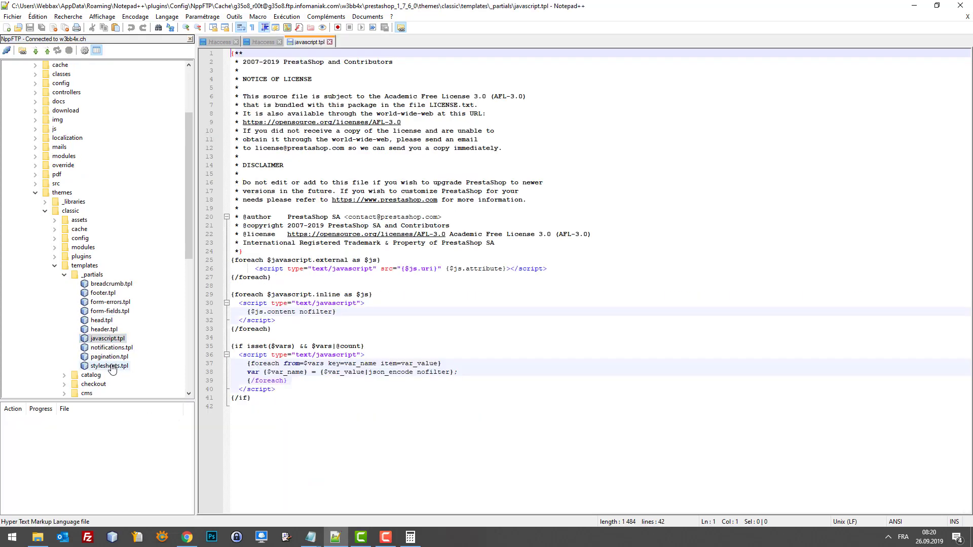
pyautogui.doubleClick(112, 367)
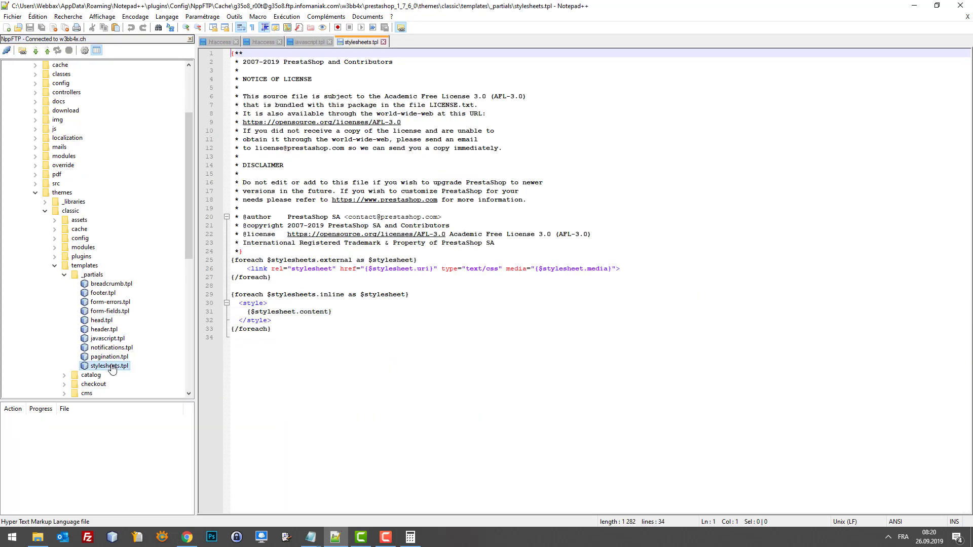
pyautogui.click(425, 269)
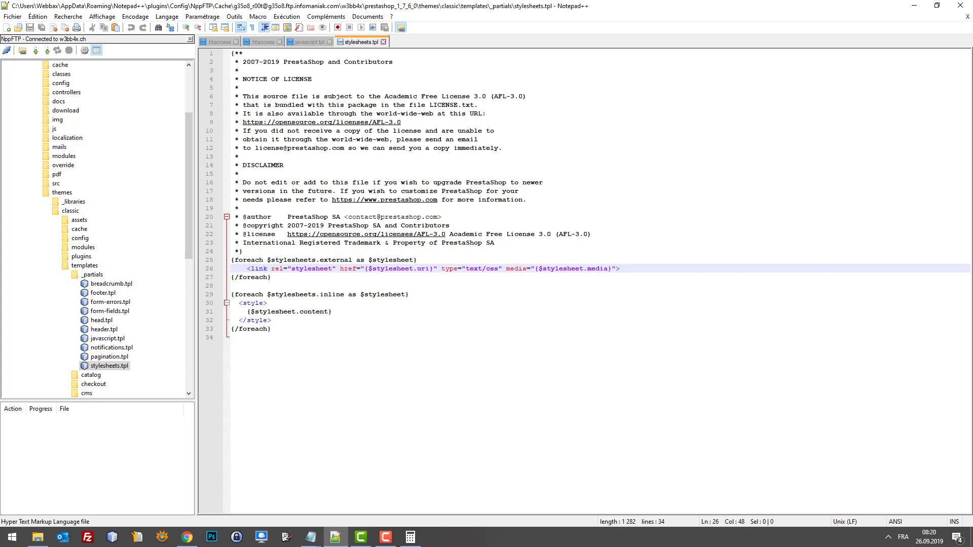
# Step: Switch to the file explorer and open the prepared stylesheets.tpl from folder 85 in Notepad++
pyautogui.hotkey('alt', 'Tab')
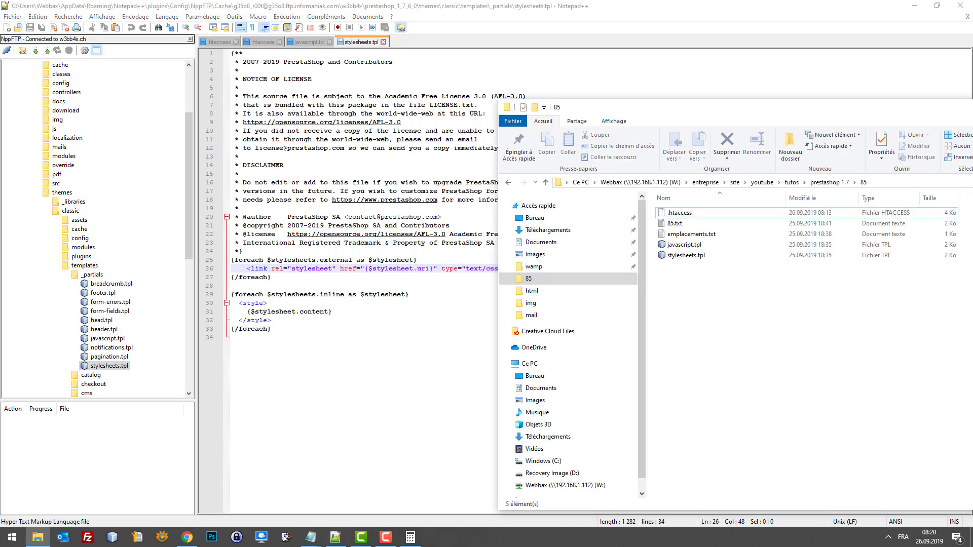
pyautogui.rightClick(683, 256)
pyautogui.click(705, 293)
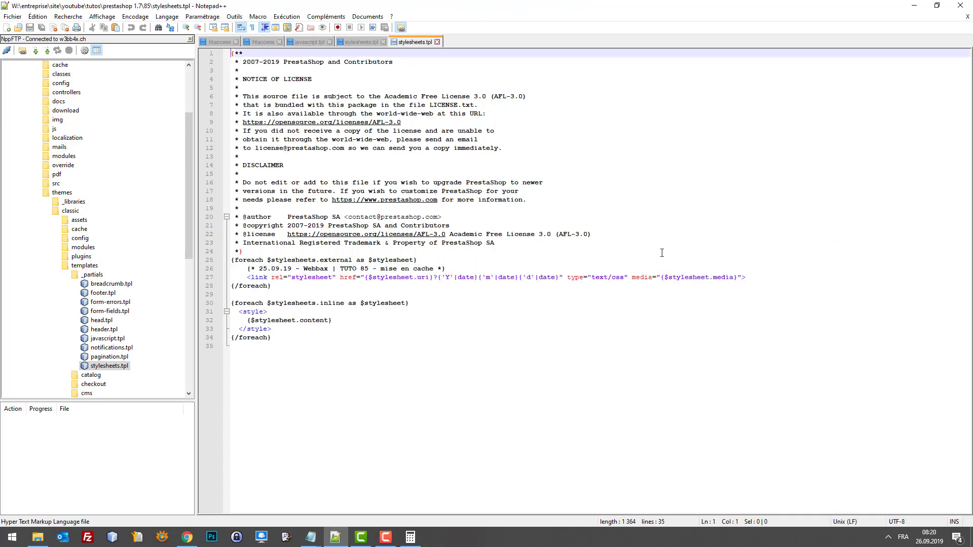
# Step: Copy the comment {* 25.09.19 - Webbax | TUTO 85 - mise en cache *} from the prepared file to above the server stylesheets.tpl's link line
pyautogui.moveTo(445, 269); pyautogui.dragTo(248, 269)
pyautogui.hotkey('ctrl', 'c')
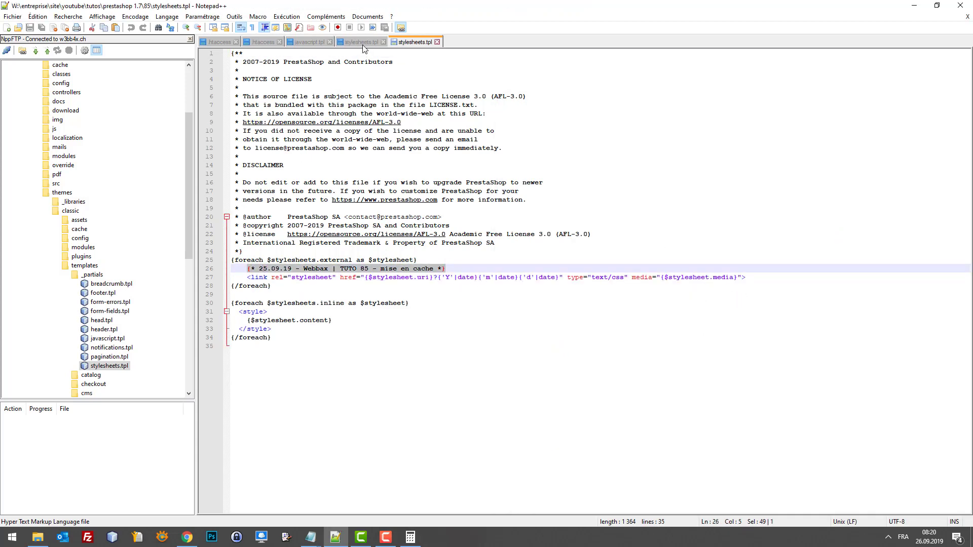
pyautogui.hotkey('ctrl', 'Tab')
pyautogui.click(493, 258)
pyautogui.press('Return')
pyautogui.press('Tab')
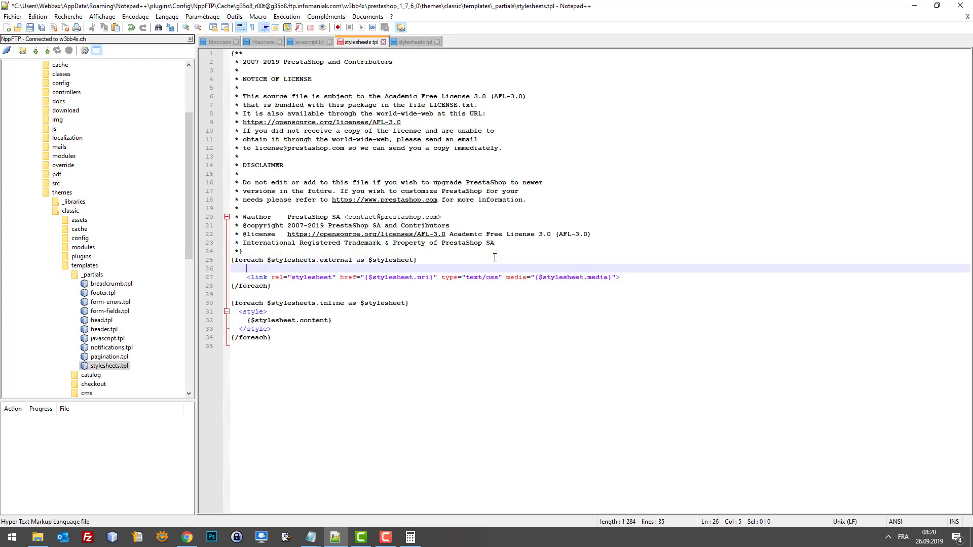
pyautogui.hotkey('ctrl', 'v')
# Step: Copy ?{'Y'|date}{'m'|date}{'d'|date} from the prepared file and append it after {$stylesheet.uri} in the server's stylesheets.tpl
pyautogui.click(409, 43)
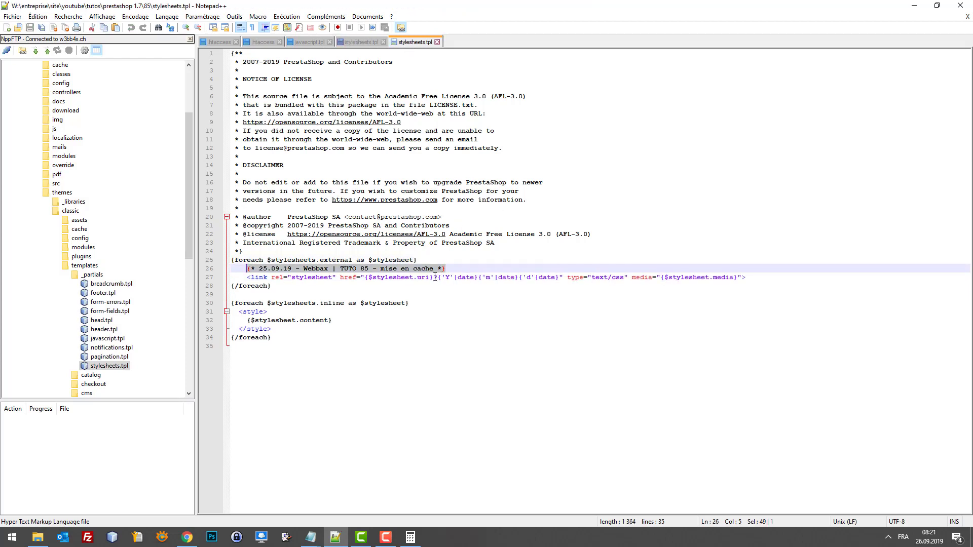
pyautogui.moveTo(434, 277); pyautogui.dragTo(559, 277)
pyautogui.hotkey('ctrl', 'c')
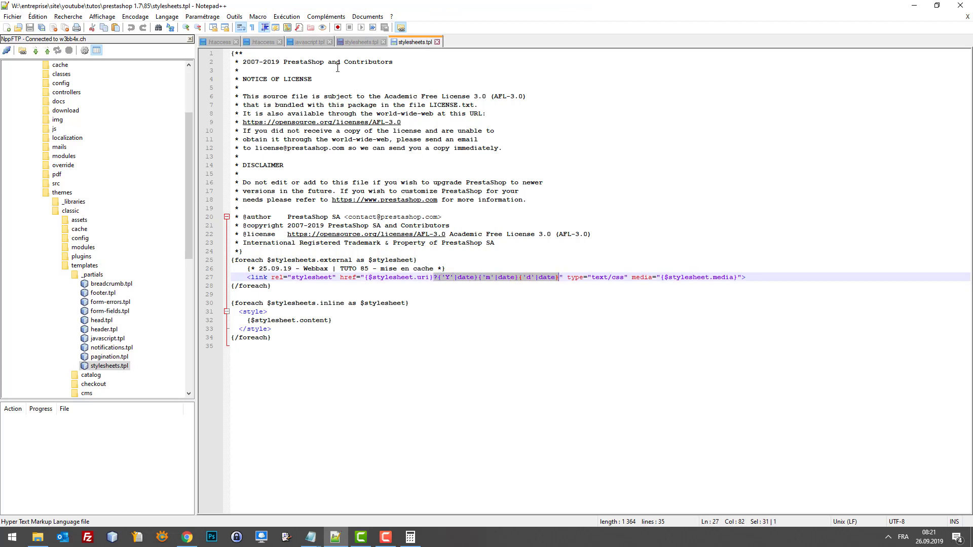
pyautogui.click(354, 42)
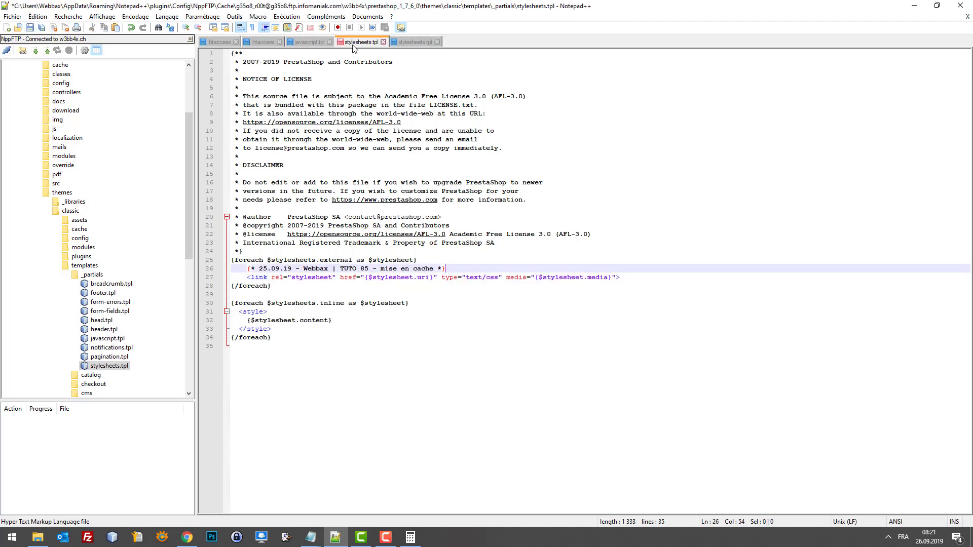
pyautogui.click(434, 277)
pyautogui.hotkey('ctrl', 'v')
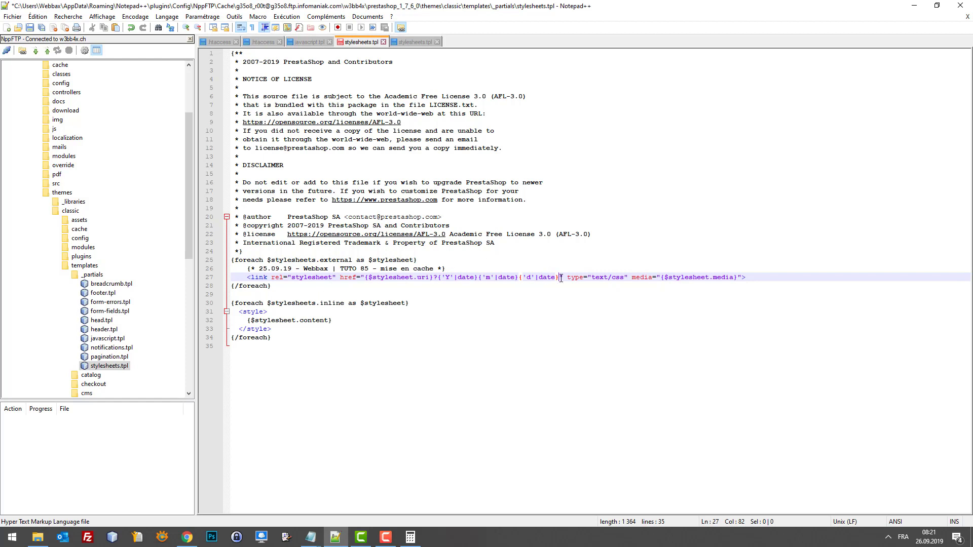
# Step: Append ?{'Y'|date}{'m'|date}{'d'|date} after {$js.uri} in the external script's src in javascript.tpl
pyautogui.click(307, 42)
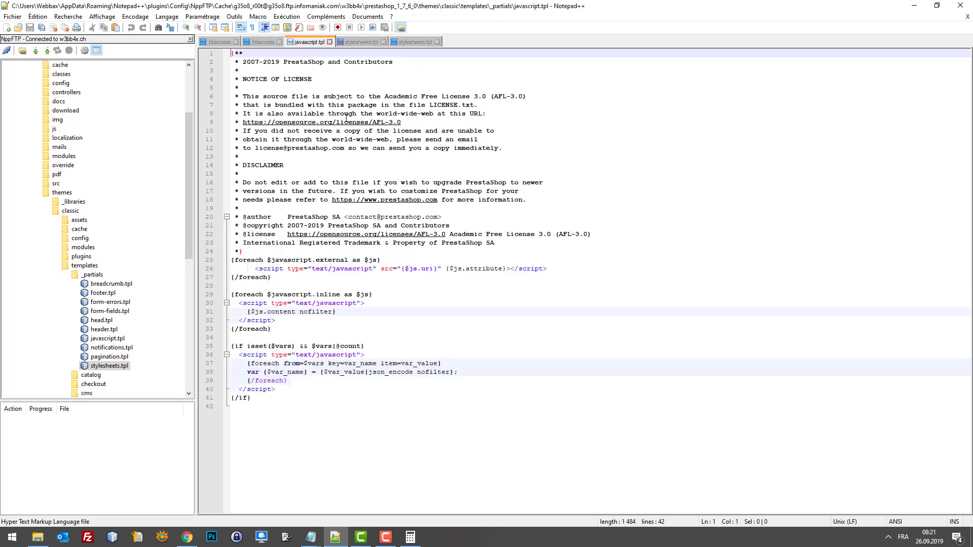
pyautogui.click(440, 269)
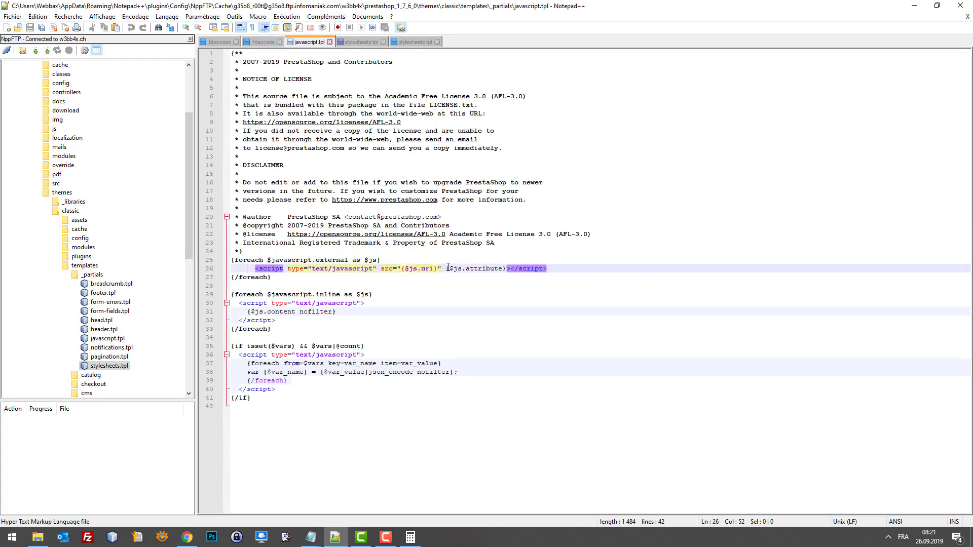
pyautogui.hotkey('ctrl', 'v')
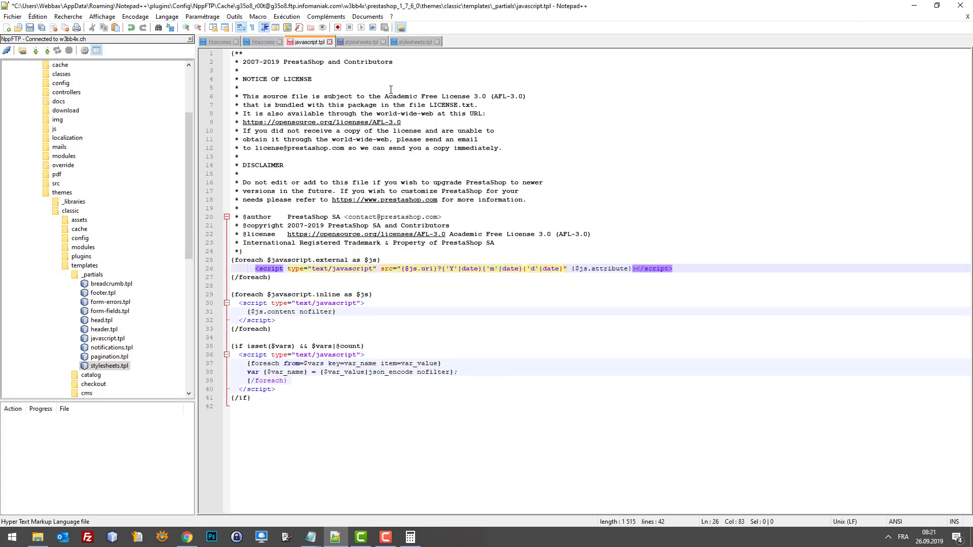
# Step: Copy the comment {* 25.09.19 - Webbax | TUTO 85 - mise en cache *} from the prepared stylesheets.tpl to above the external script line in javascript.tpl
pyautogui.click(401, 42)
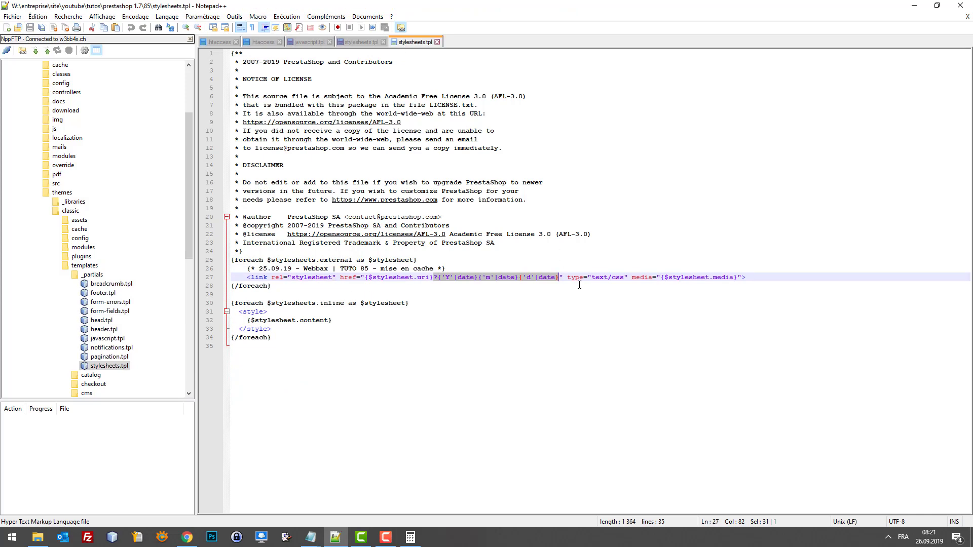
pyautogui.moveTo(446, 269); pyautogui.dragTo(248, 268)
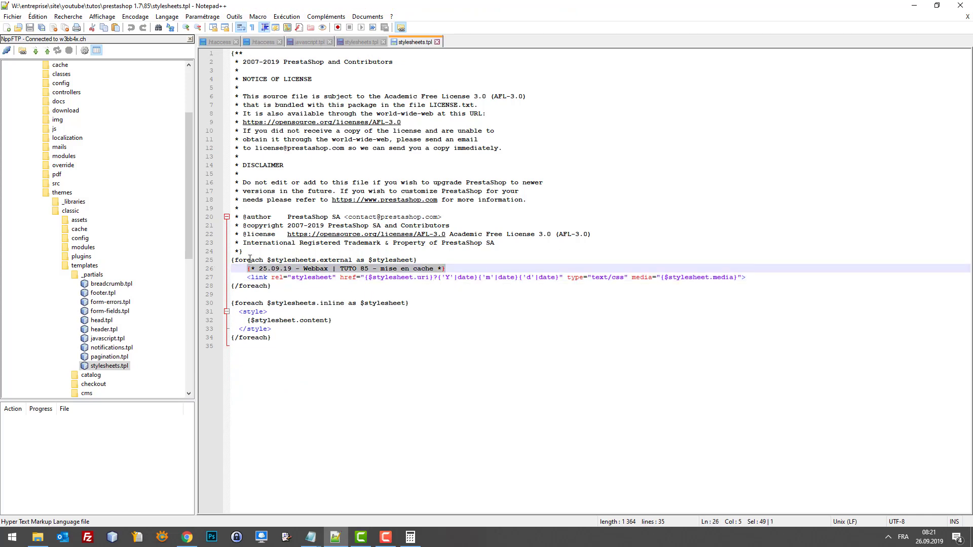
pyautogui.click(308, 42)
pyautogui.click(387, 262)
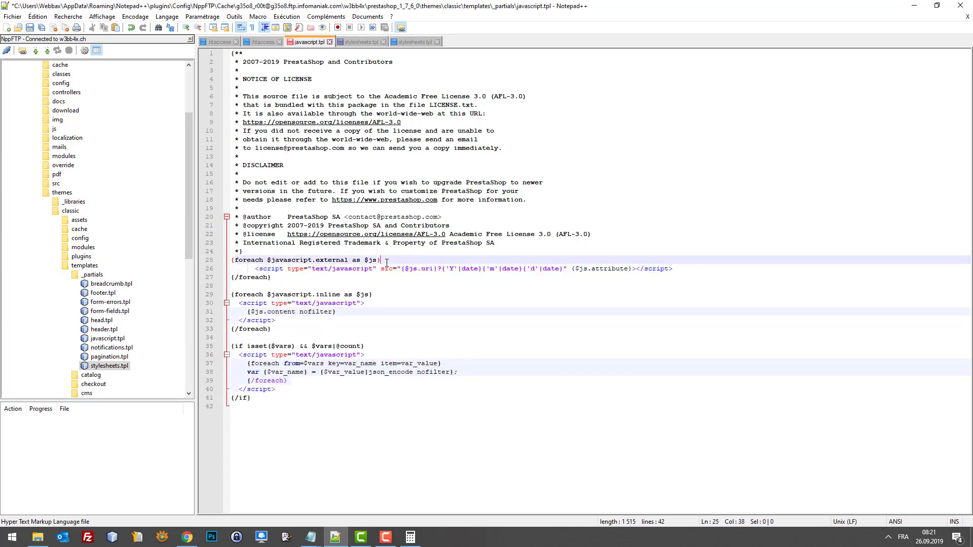
pyautogui.press('Return')
pyautogui.press('Tab')
pyautogui.write('{* 25.09.19 - Webbax | TUTO 85 - mise en cache *}')
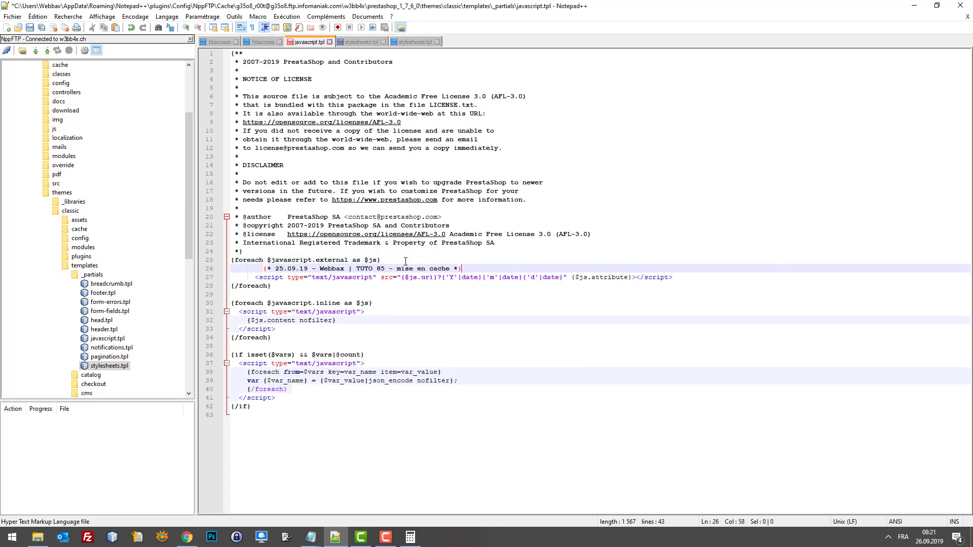
pyautogui.press('BackSpace')
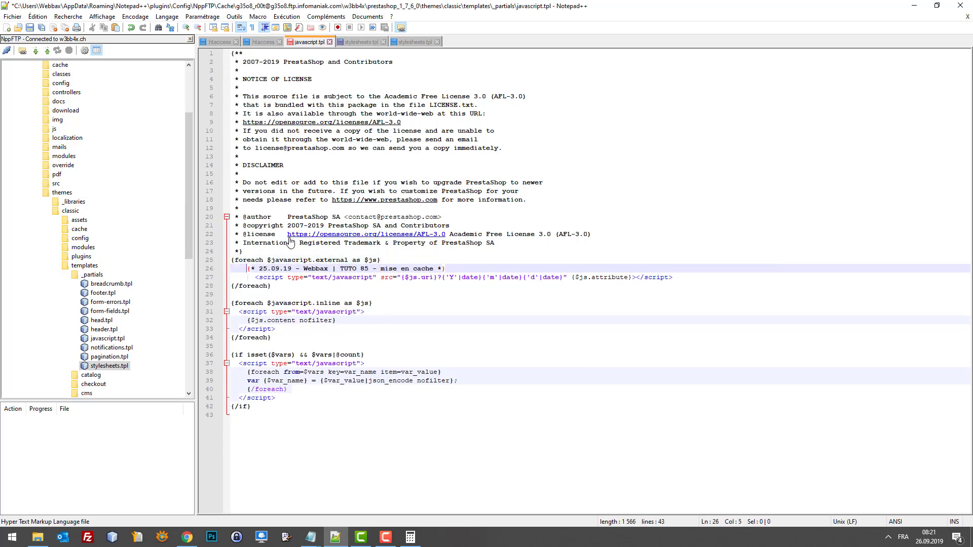
# Step: Save the modified javascript.tpl and stylesheets.tpl templates on the server
pyautogui.hotkey('ctrl', 's')
pyautogui.click(360, 42)
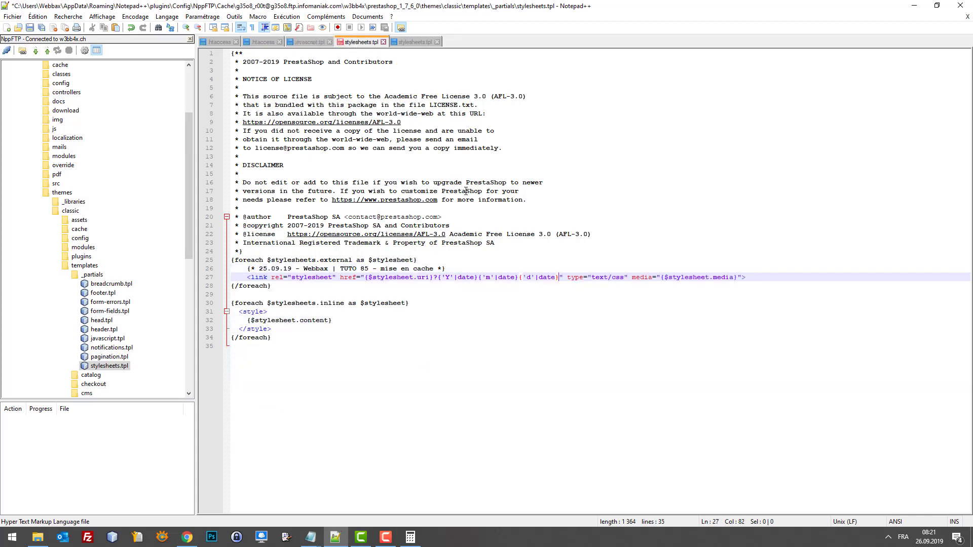
pyautogui.click(467, 192)
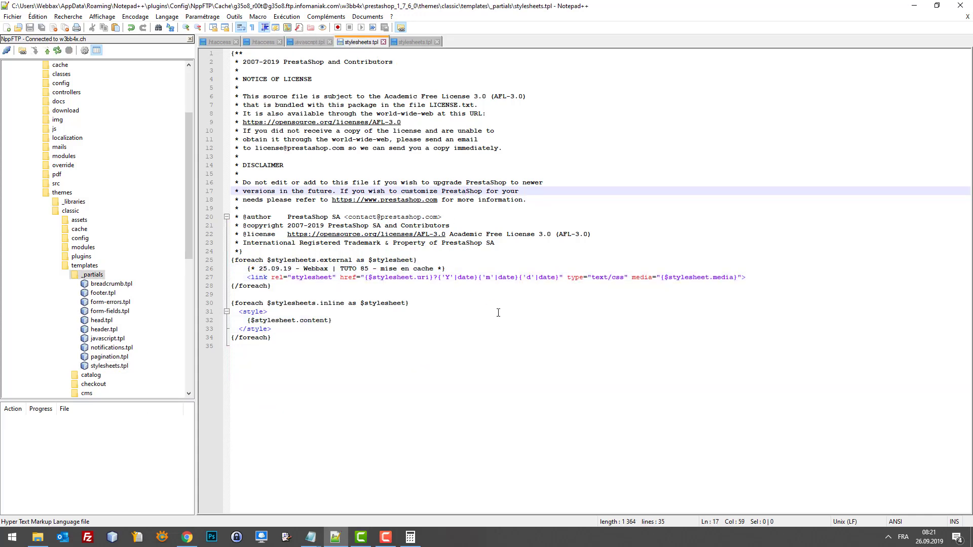
# Step: Switch to Chrome, reload the Demo shop and examine the version parameter on its JavaScript files in the network requests
pyautogui.moveTo(185, 538)
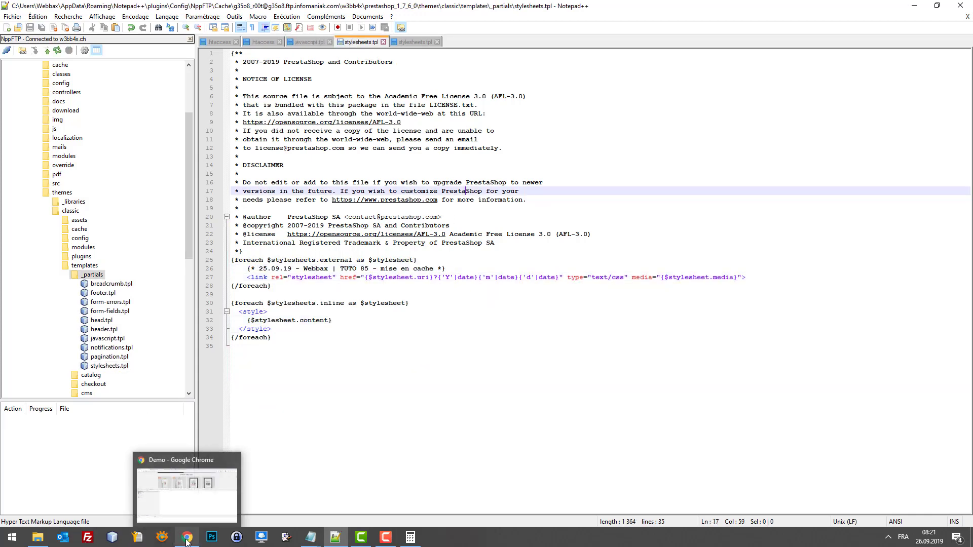
pyautogui.moveTo(175, 516)
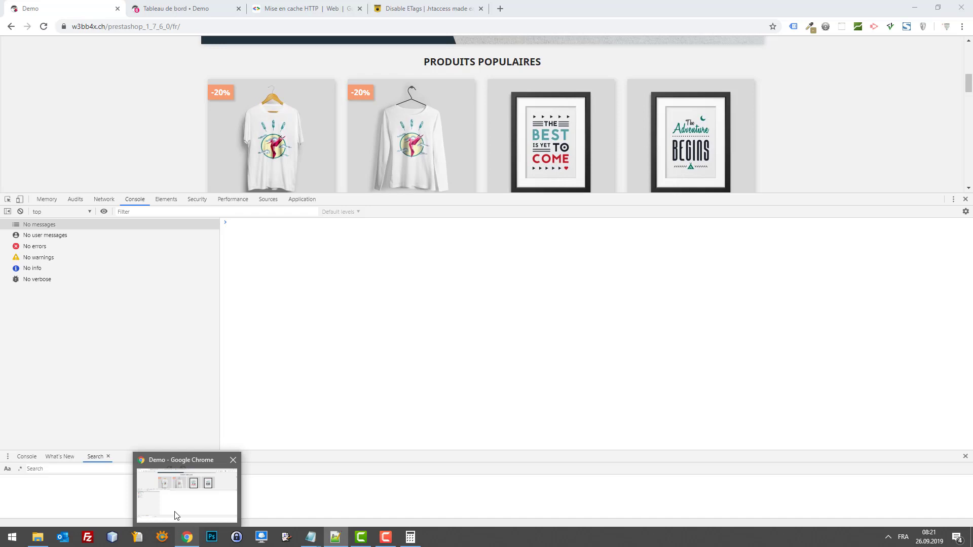
pyautogui.click(176, 515)
pyautogui.press('F5')
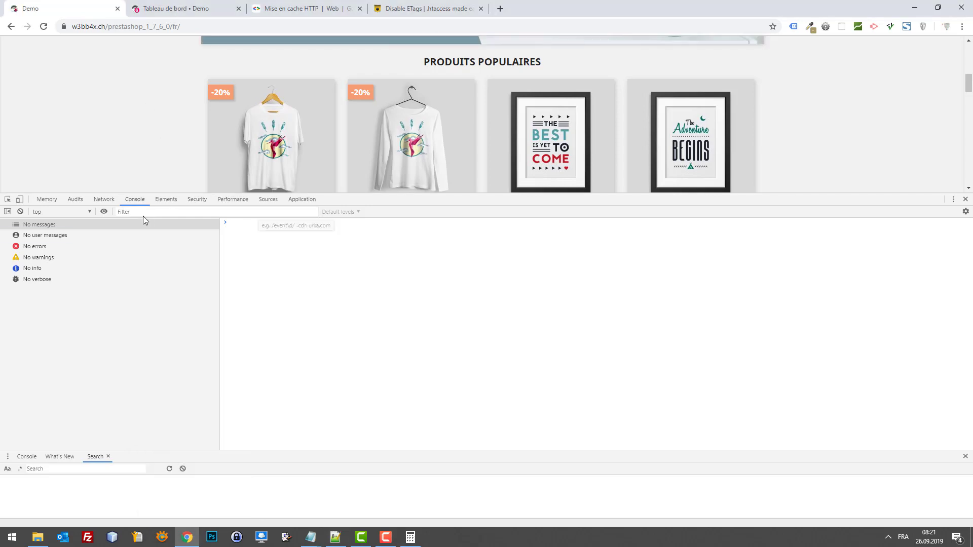
pyautogui.click(170, 201)
pyautogui.click(136, 201)
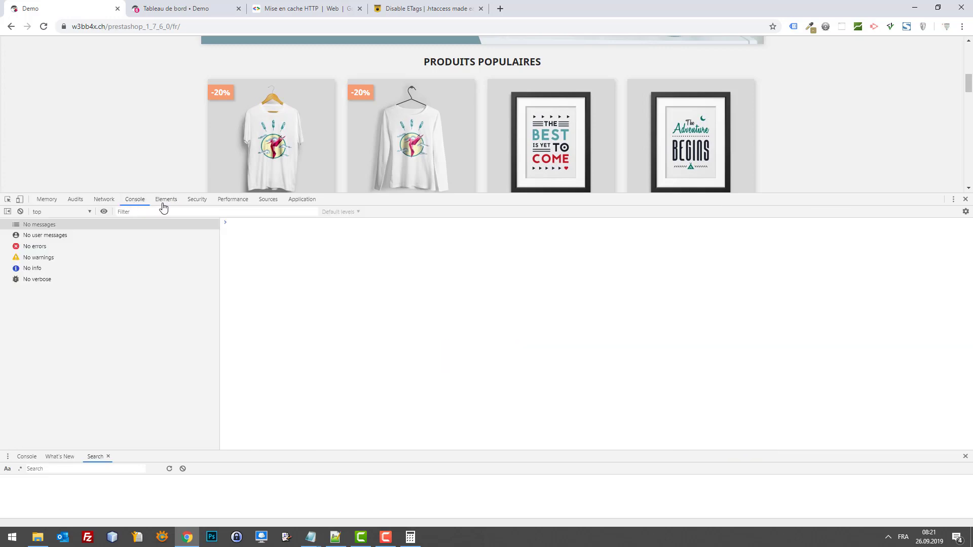
pyautogui.click(103, 201)
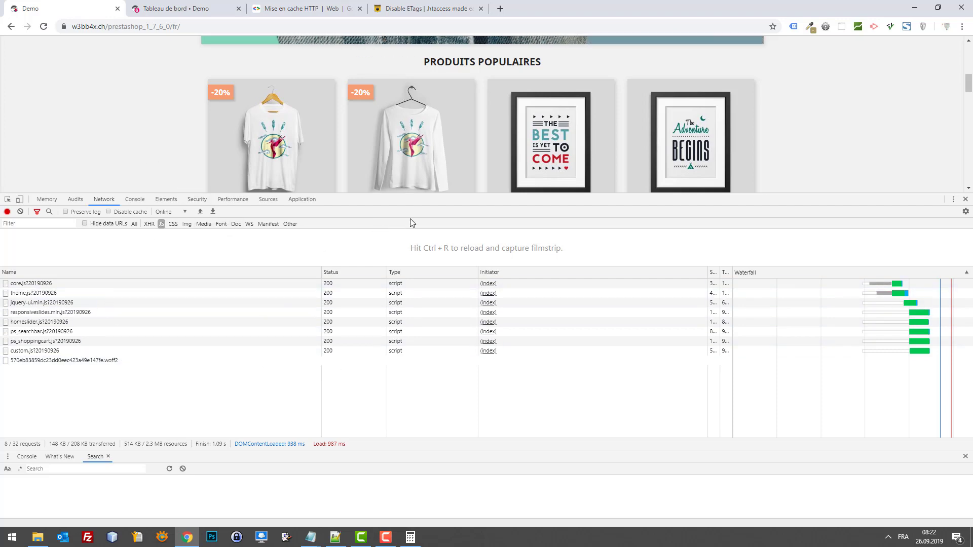
pyautogui.moveTo(425, 195); pyautogui.dragTo(427, 239)
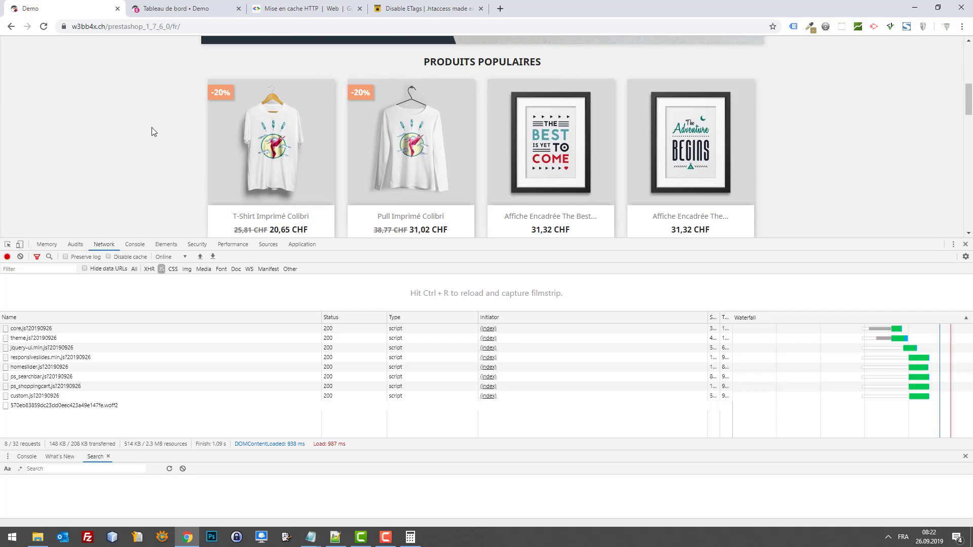
# Step: Open the Performances page of the advanced settings in the PrestaShop back office
pyautogui.click(173, 8)
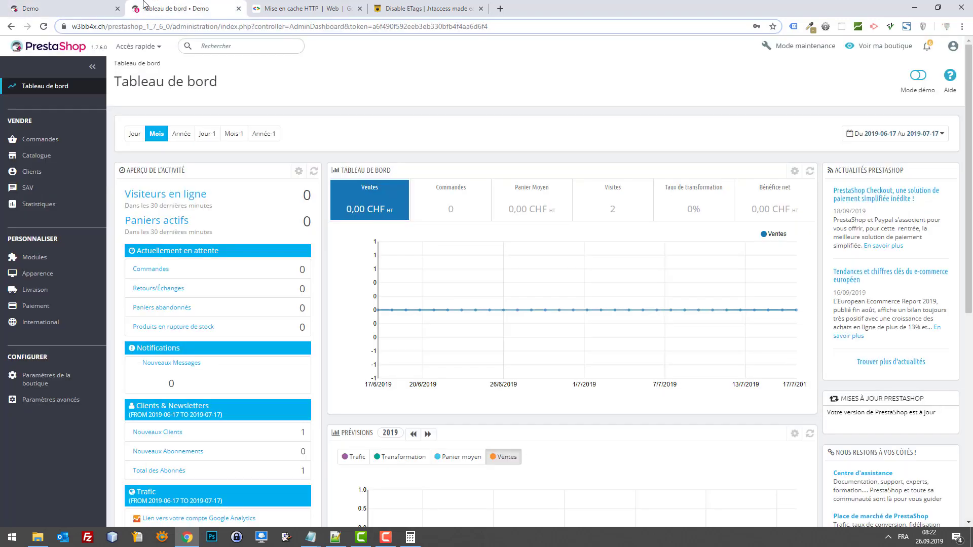
pyautogui.click(76, 8)
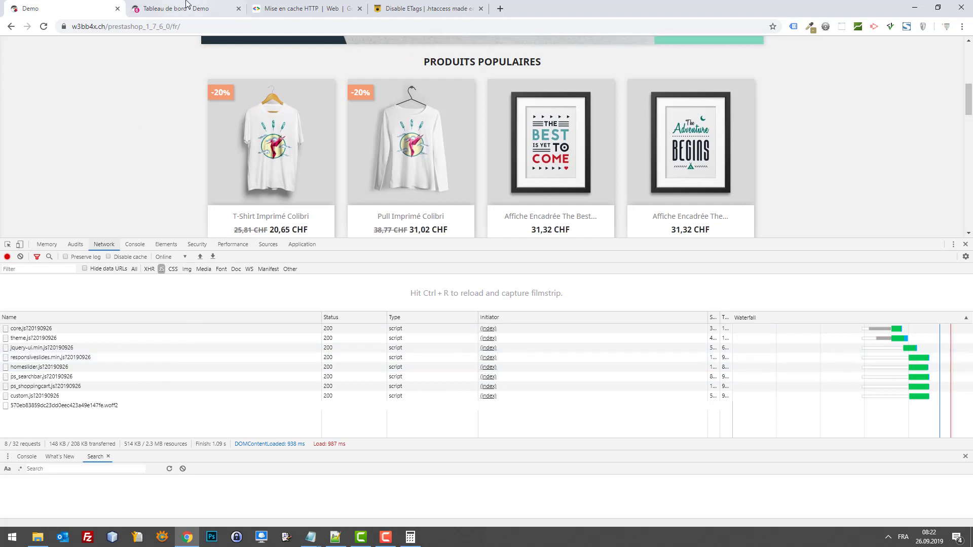
pyautogui.hotkey('ctrl', 'Tab')
pyautogui.moveTo(80, 402)
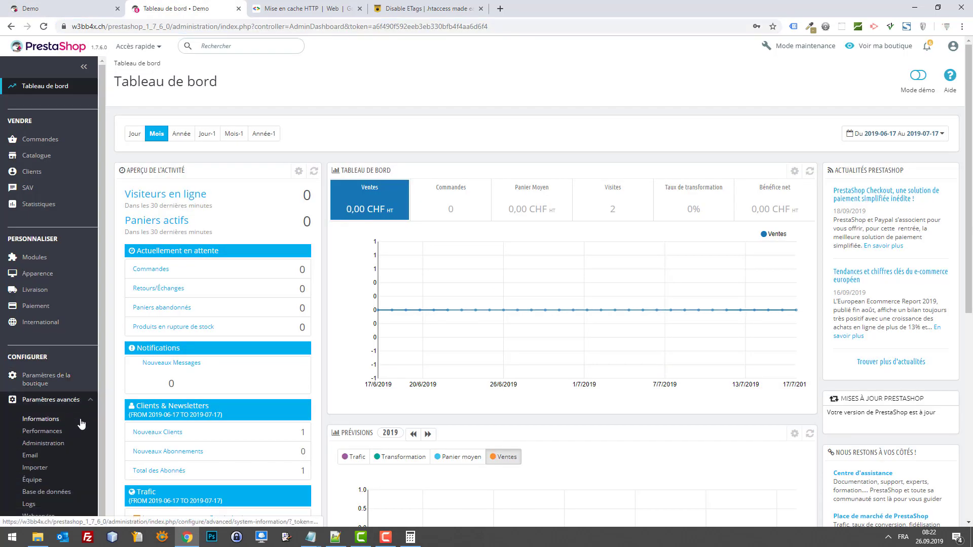
pyautogui.click(49, 432)
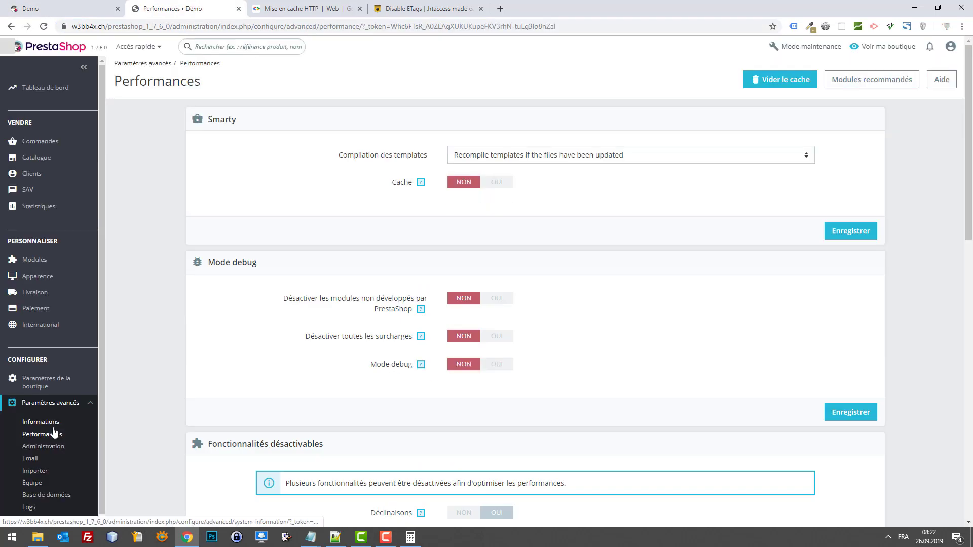
# Step: Set "Smart cache" to OUI for both stylesheets and JavaScript code in the CCC section and save
pyautogui.scroll(-6, 514, 259)
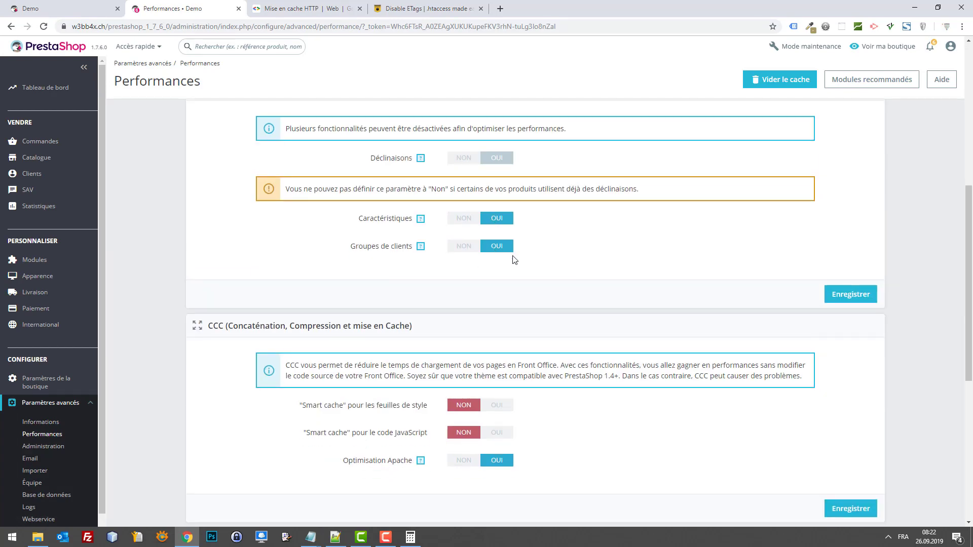
pyautogui.scroll(-4, 540, 281)
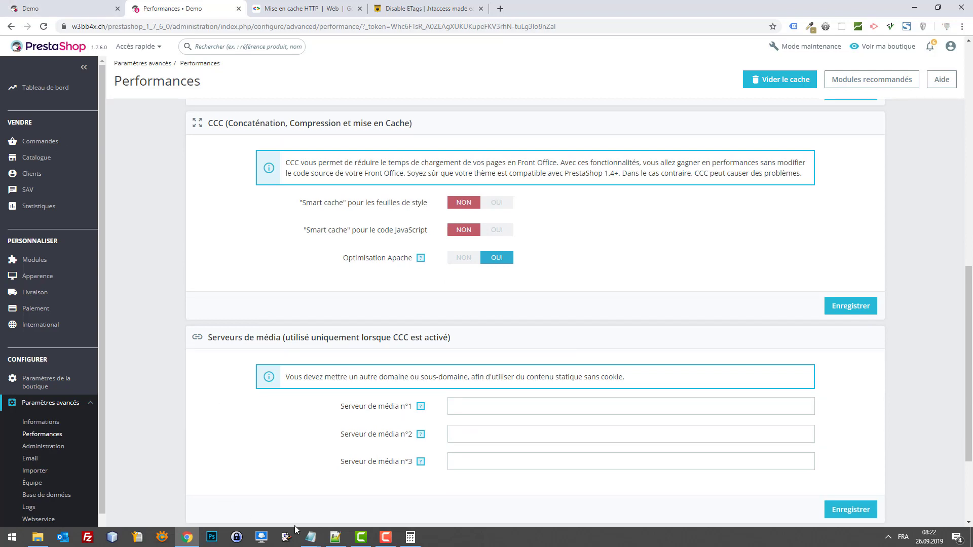
pyautogui.click(499, 205)
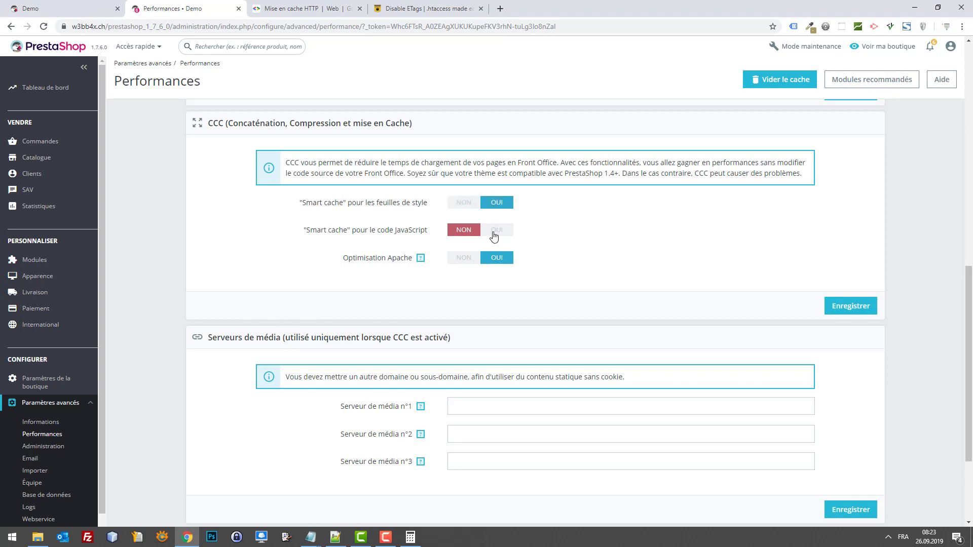
pyautogui.click(495, 232)
pyautogui.click(832, 307)
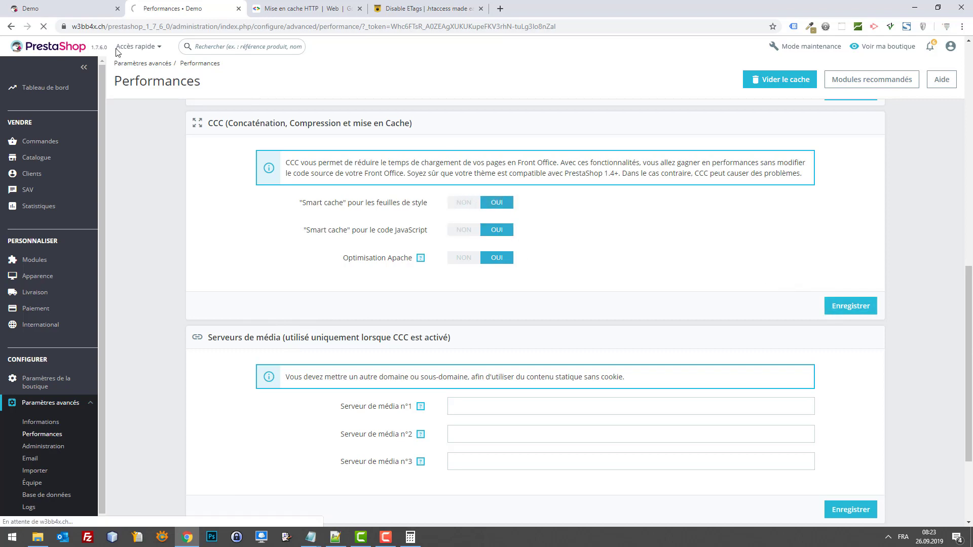
# Step: Reload the Demo shop twice and examine its JavaScript network requests with smart cache enabled
pyautogui.click(89, 6)
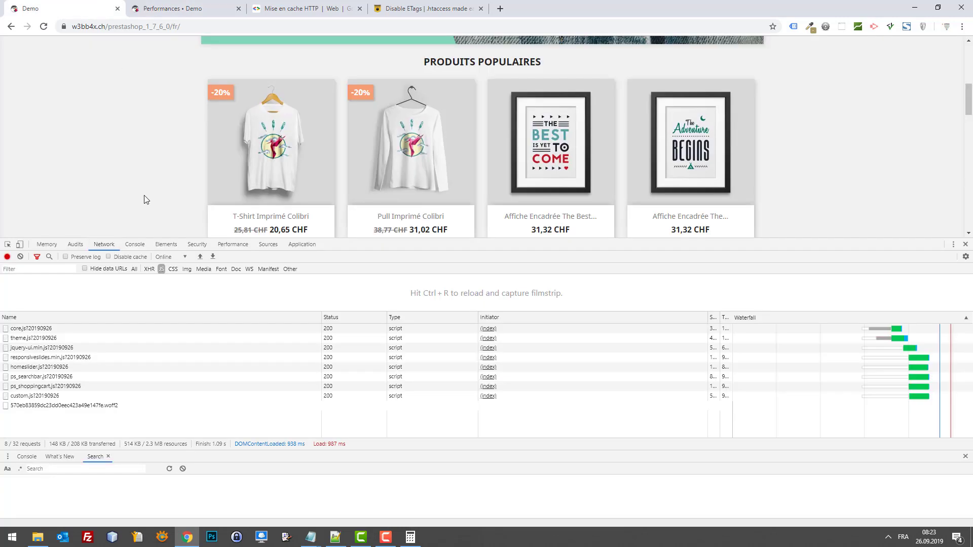
pyautogui.hotkey('ctrl', 'r')
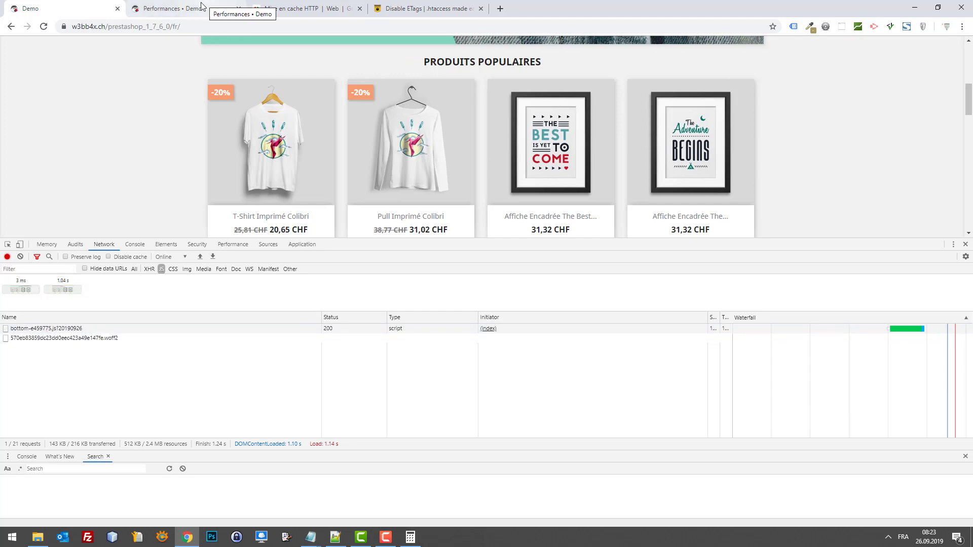
pyautogui.press('F5')
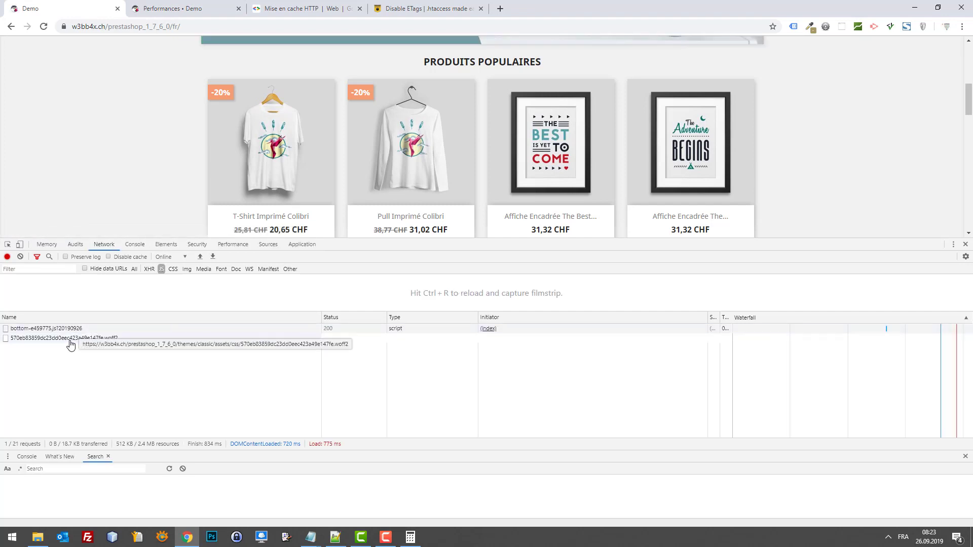
# Step: Clear the PrestaShop cache from the Performances page and reload the Demo shop to check the combined script's file name
pyautogui.click(184, 5)
pyautogui.click(767, 81)
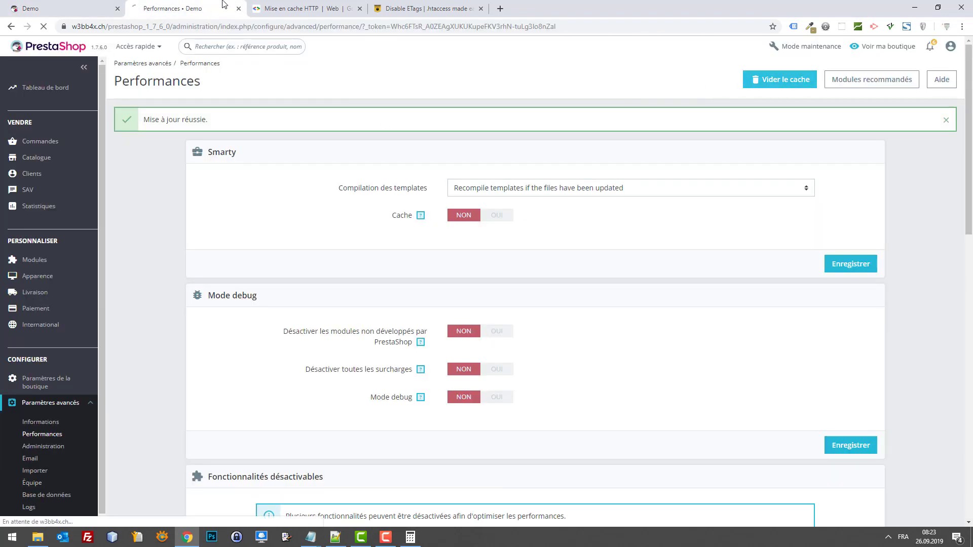
pyautogui.click(96, 7)
pyautogui.click(172, 7)
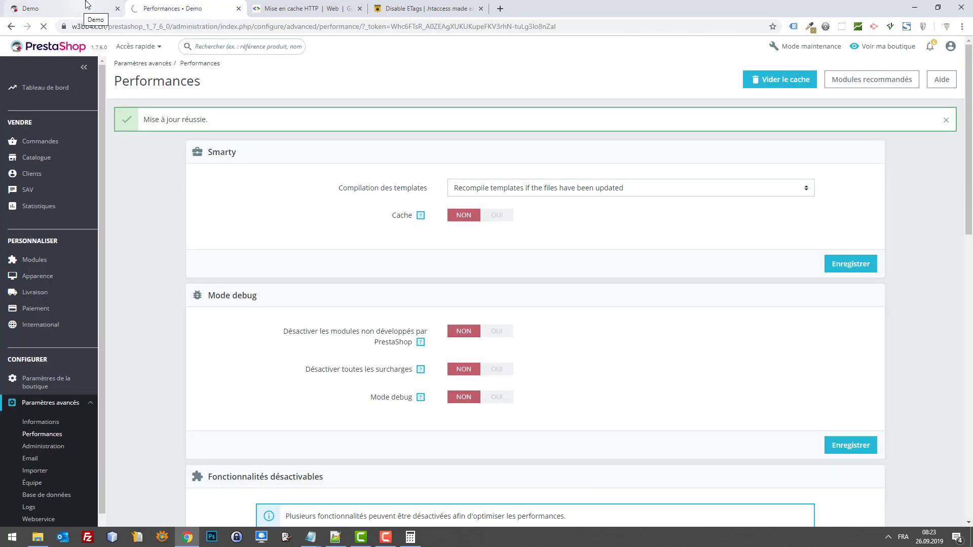
pyautogui.click(60, 8)
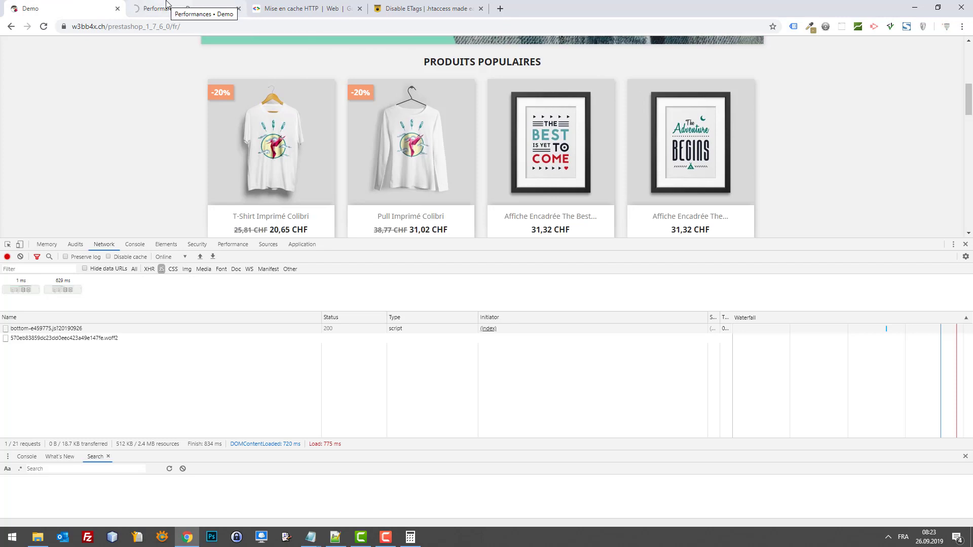
pyautogui.click(167, 6)
pyautogui.click(95, 8)
pyautogui.press('F5')
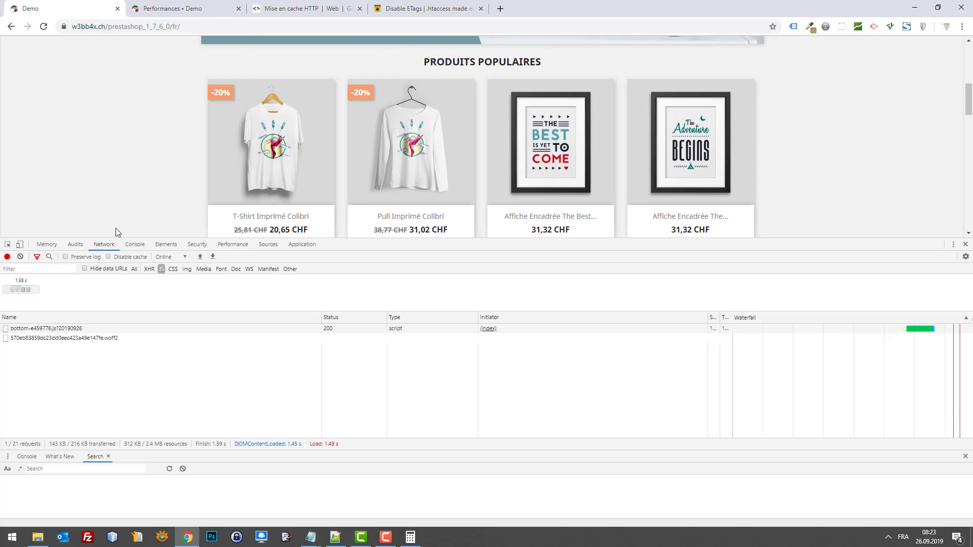
# Step: Review the CCC smart cache options on the Performances page and re-examine the combined JavaScript request of the Demo shop
pyautogui.click(190, 6)
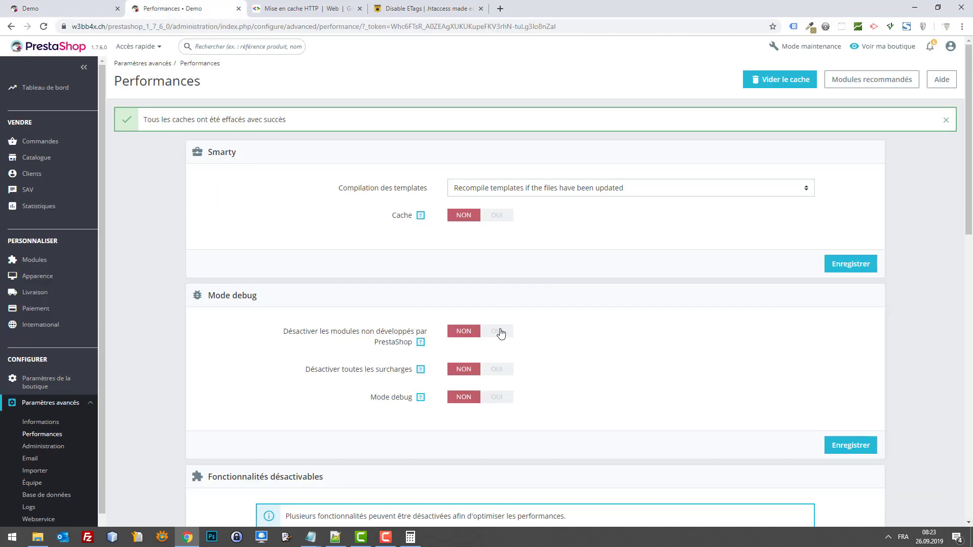
pyautogui.scroll(-5, 472, 355)
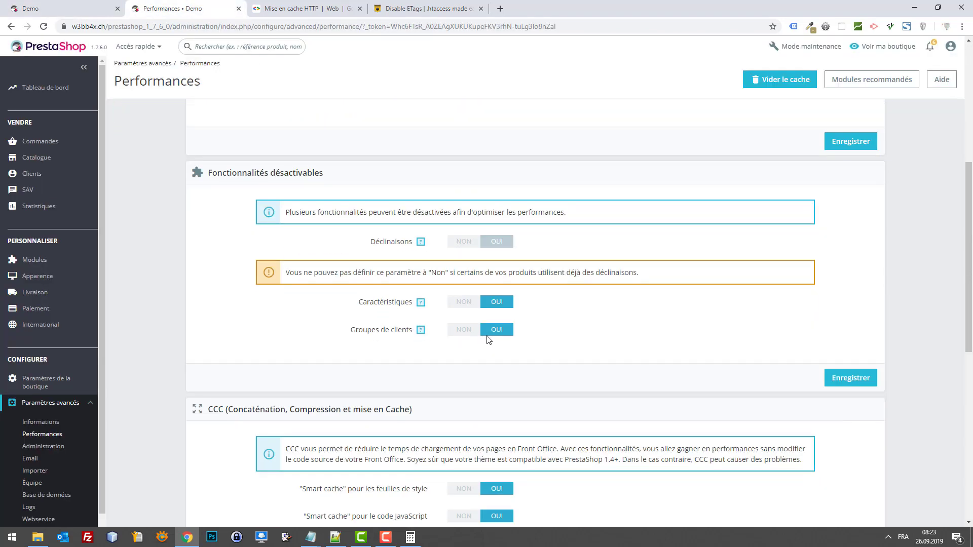
pyautogui.scroll(4, 467, 306)
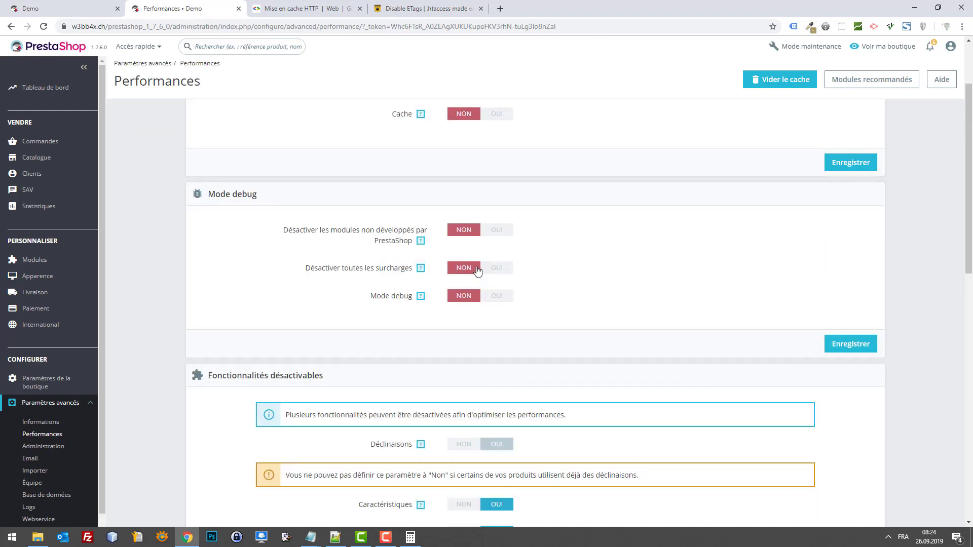
pyautogui.scroll(2, 482, 267)
pyautogui.scroll(-10, 487, 271)
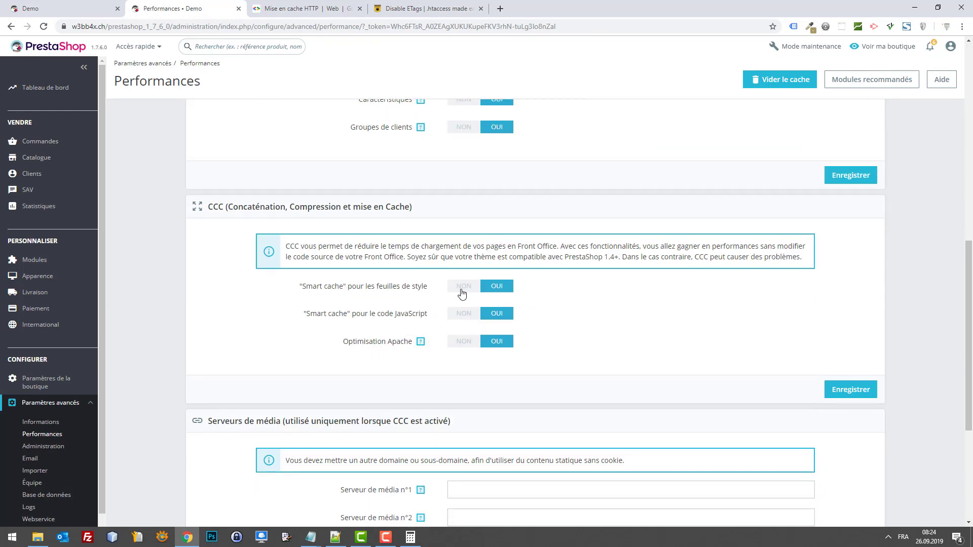
pyautogui.click(81, 7)
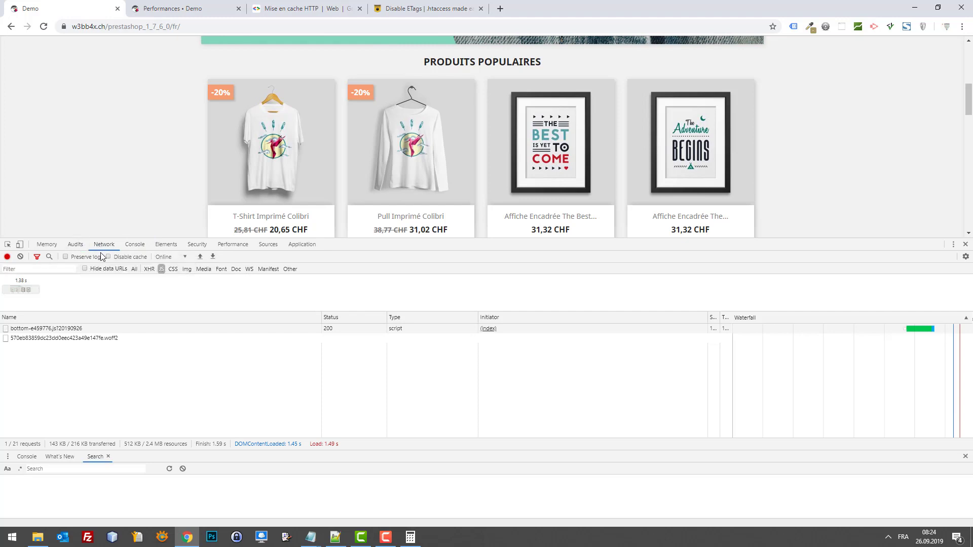
pyautogui.click(130, 246)
pyautogui.click(104, 245)
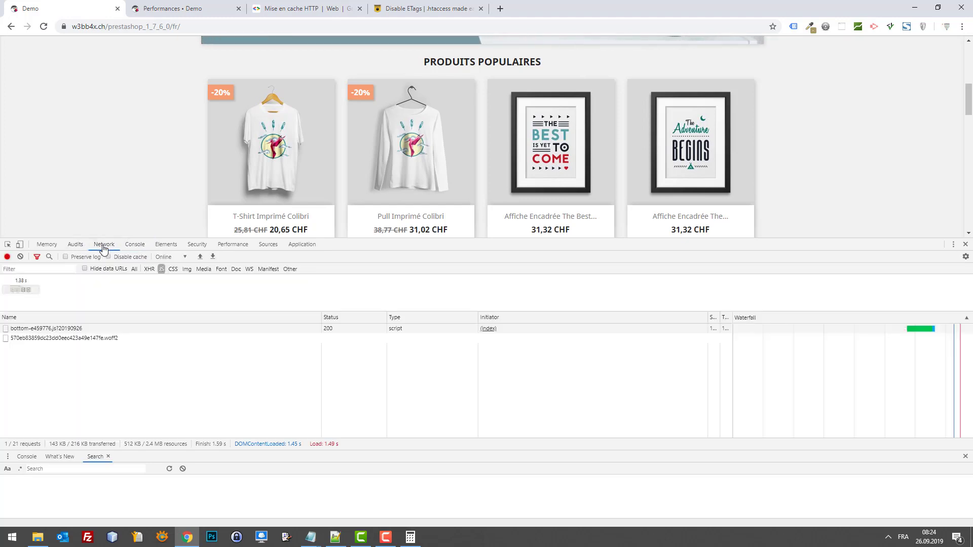
pyautogui.click(159, 246)
pyautogui.click(104, 245)
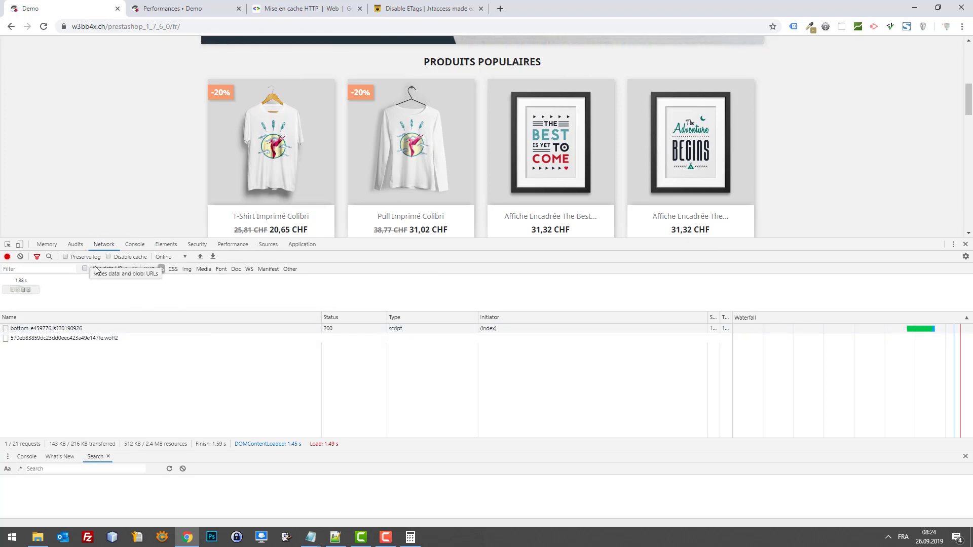
# Step: Filter the Demo shop's requests to CSS, clear the PrestaShop cache from the Performances page, and reload the shop
pyautogui.click(174, 269)
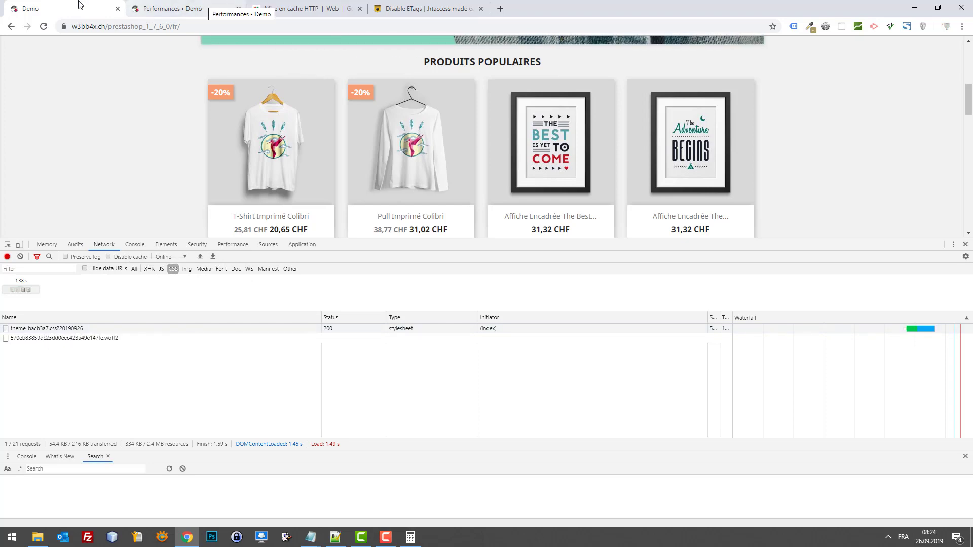
pyautogui.press('F5')
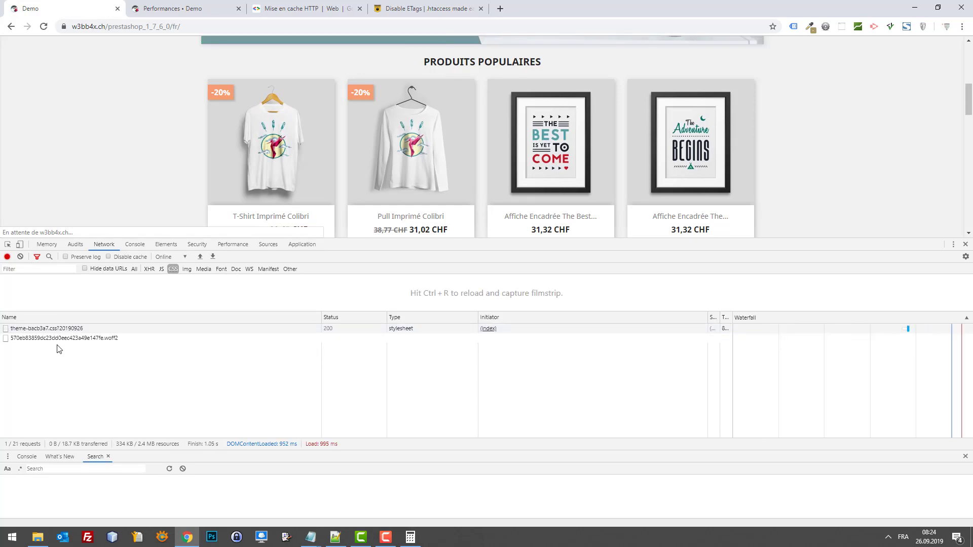
pyautogui.click(208, 15)
pyautogui.click(765, 86)
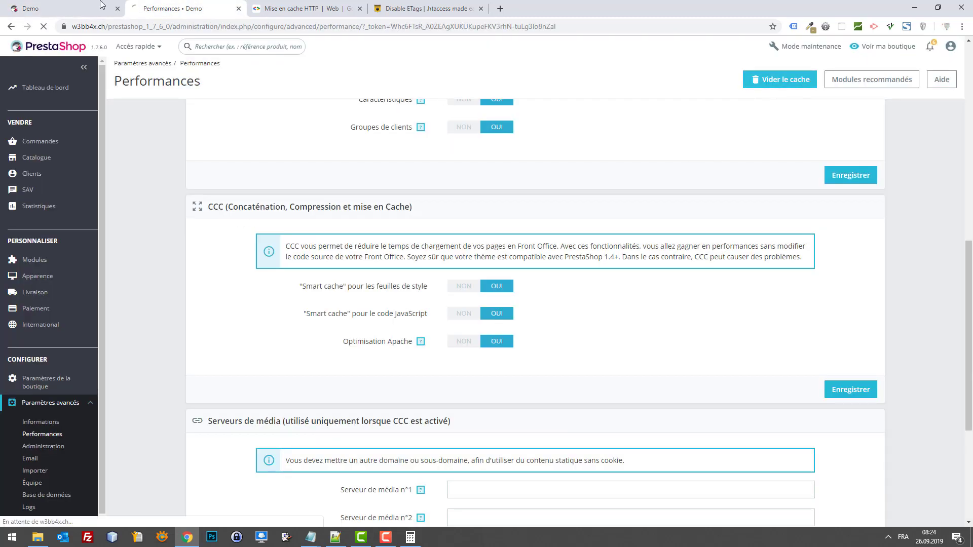
pyautogui.click(88, 6)
pyautogui.press('F5')
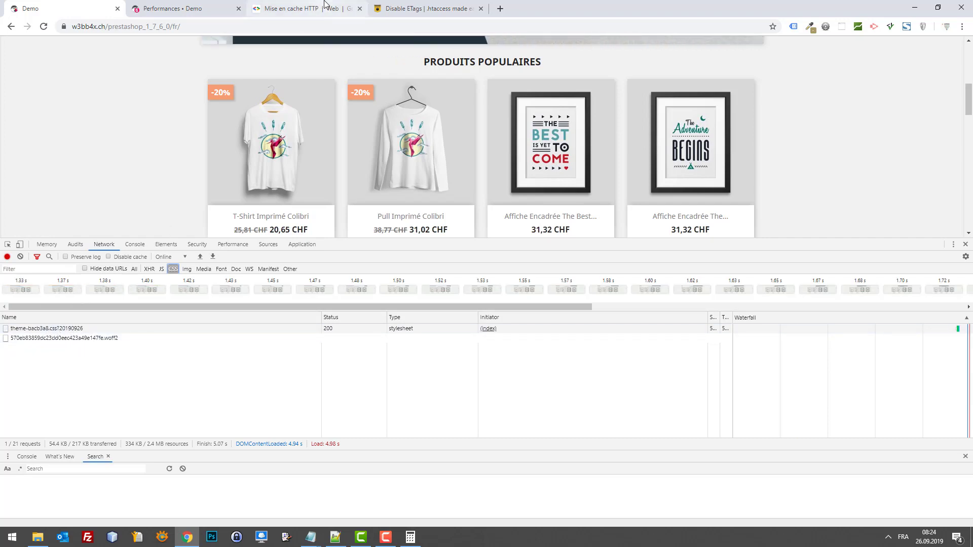
# Step: Review the CCC smart cache options on the Performances page against the combined stylesheet request of the Demo shop
pyautogui.click(173, 9)
pyautogui.scroll(-7, 602, 394)
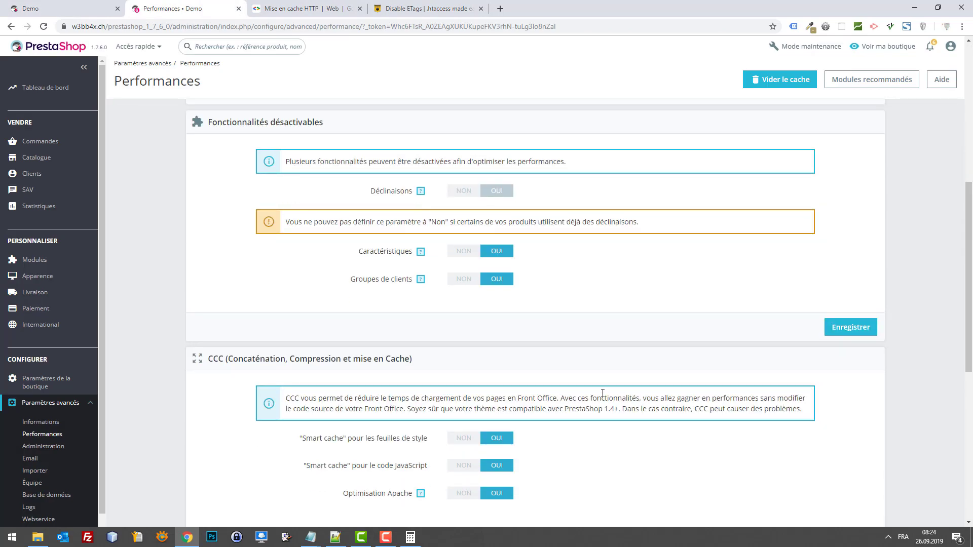
pyautogui.scroll(-2, 541, 407)
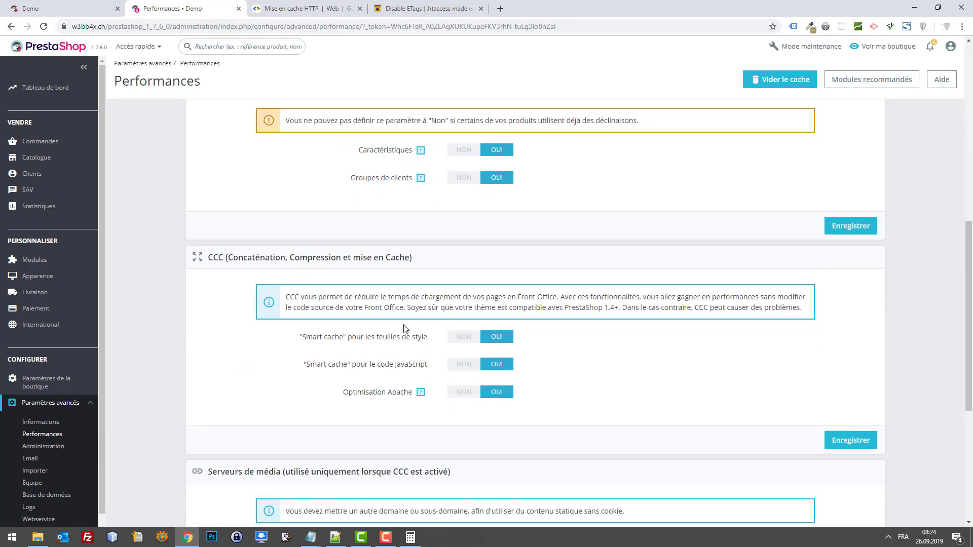
pyautogui.click(69, 15)
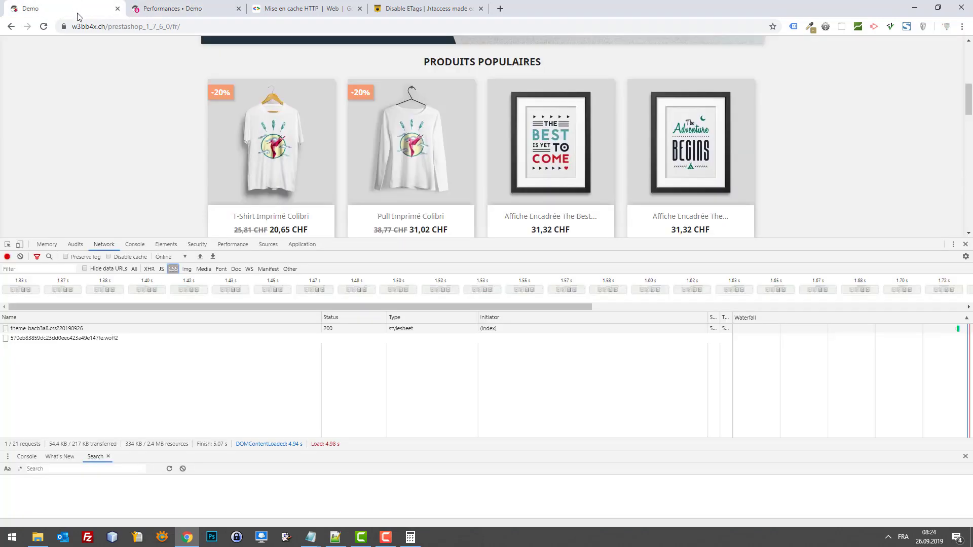
pyautogui.click(193, 16)
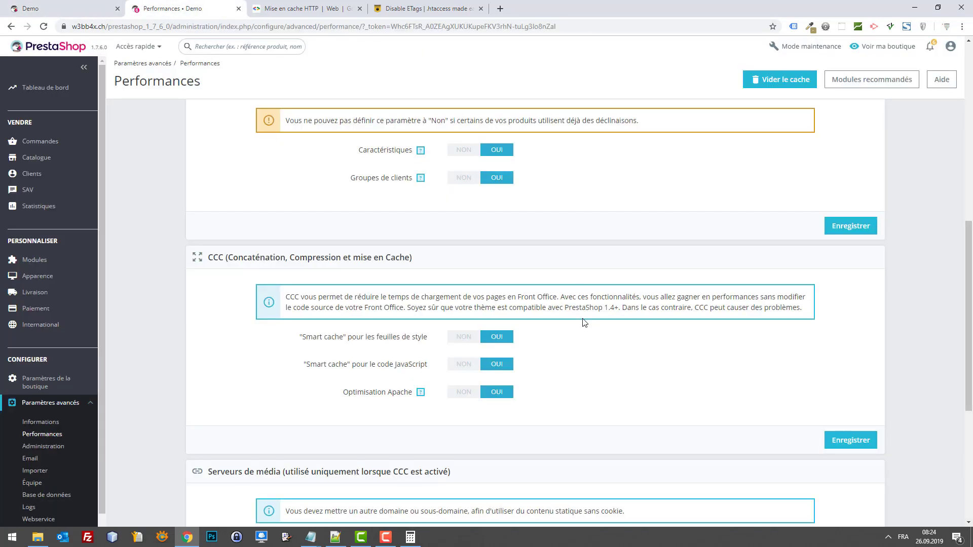
pyautogui.click(59, 6)
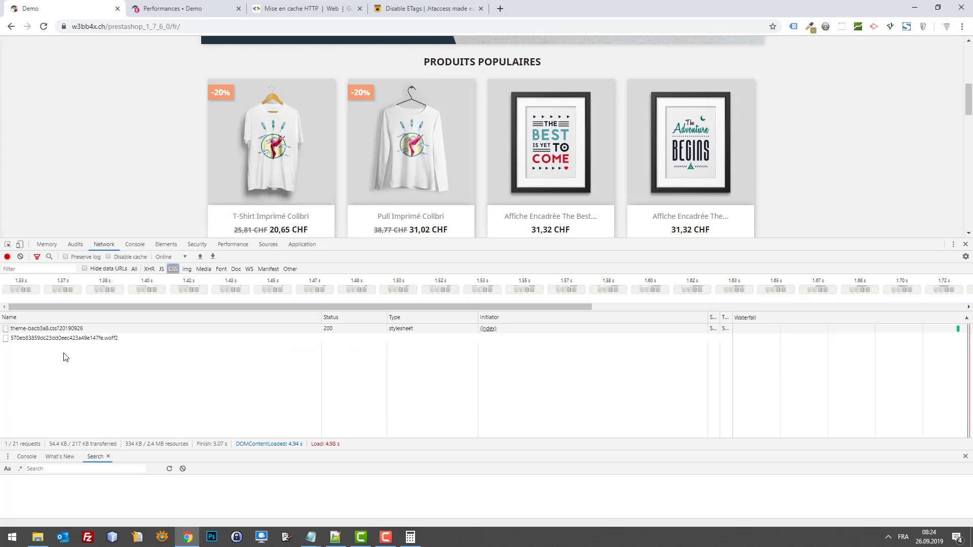
# Step: Examine the date suffix and response headers of the combined theme stylesheet, plus the headers of the woff2 font below it
pyautogui.moveTo(84, 328); pyautogui.dragTo(59, 334)
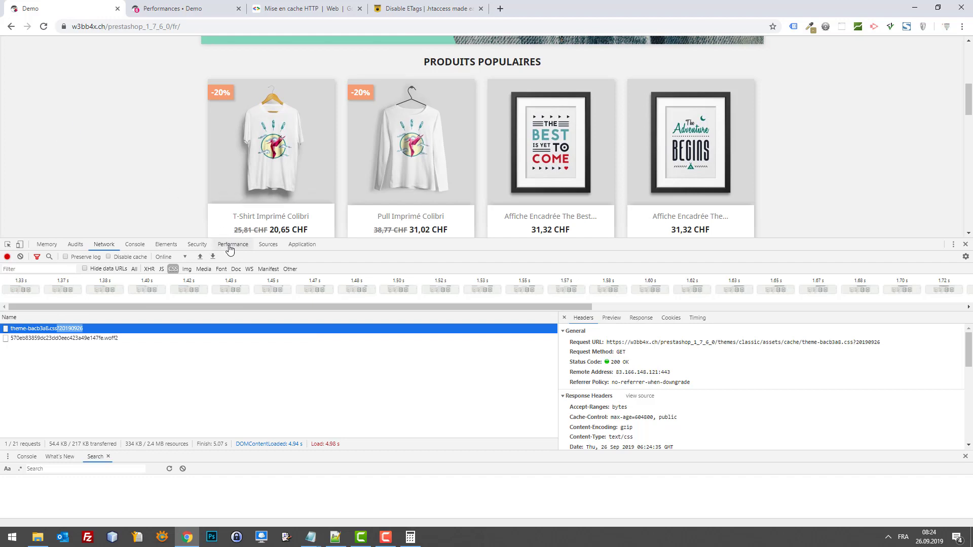
pyautogui.click(97, 332)
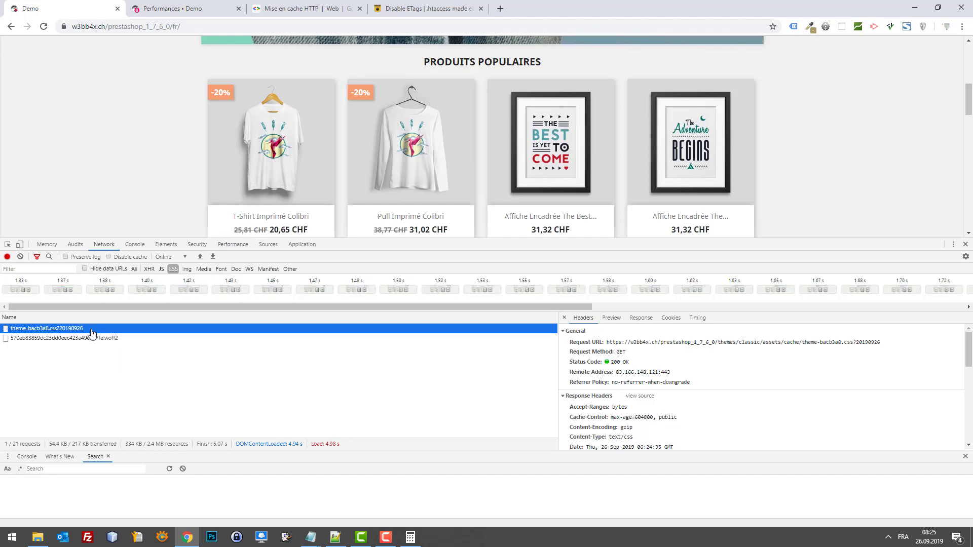
pyautogui.click(94, 339)
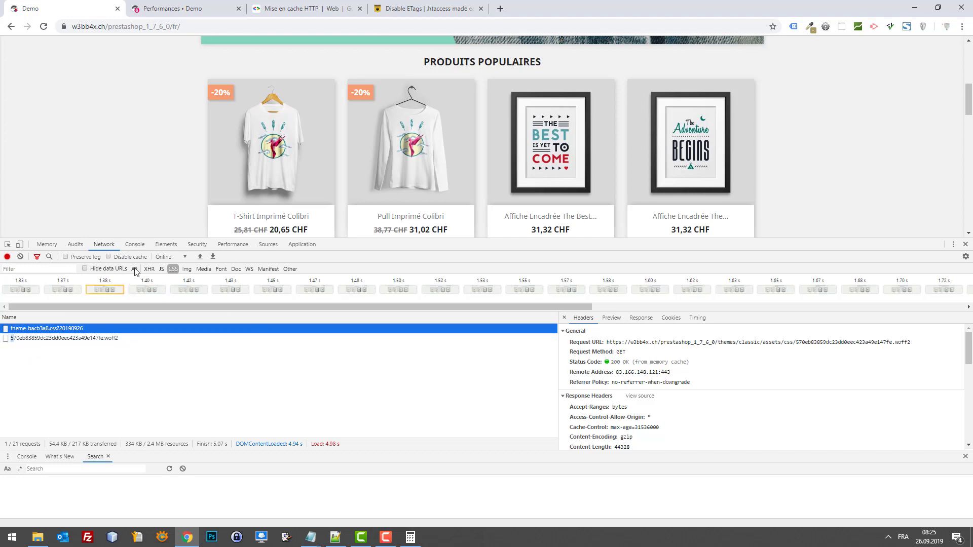
# Step: Show all request types in the network list and inspect the Cache-Control header of sample-3.jpg
pyautogui.click(72, 268)
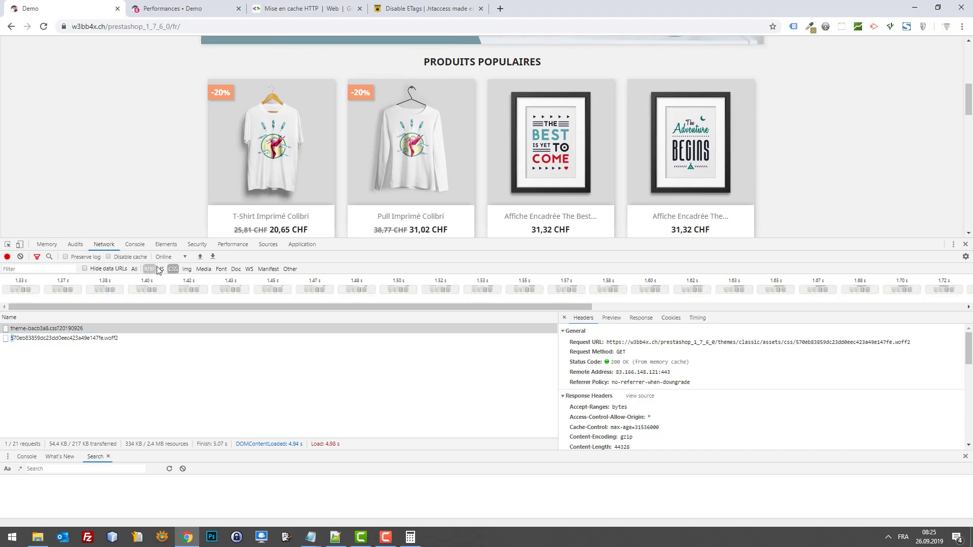
pyautogui.click(135, 269)
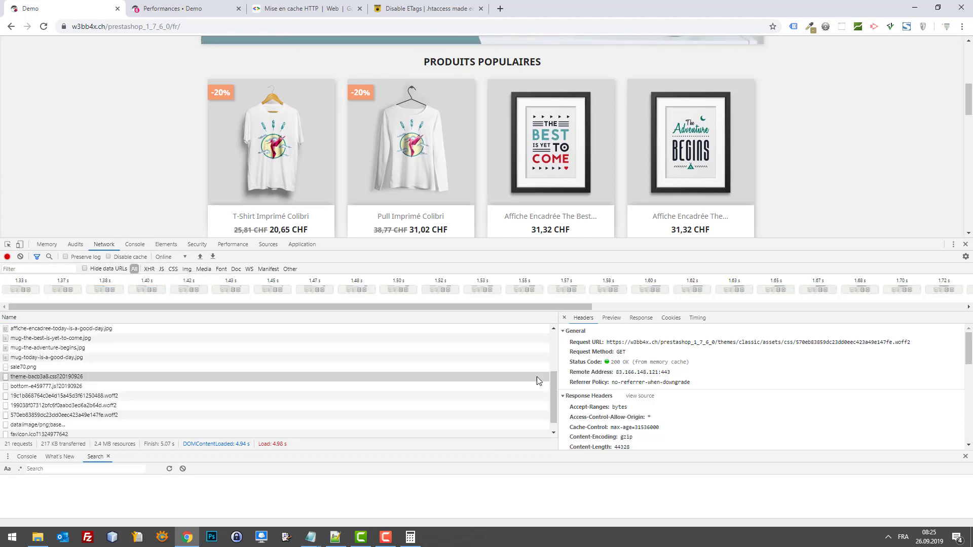
pyautogui.click(256, 425)
pyautogui.scroll(3, 234, 400)
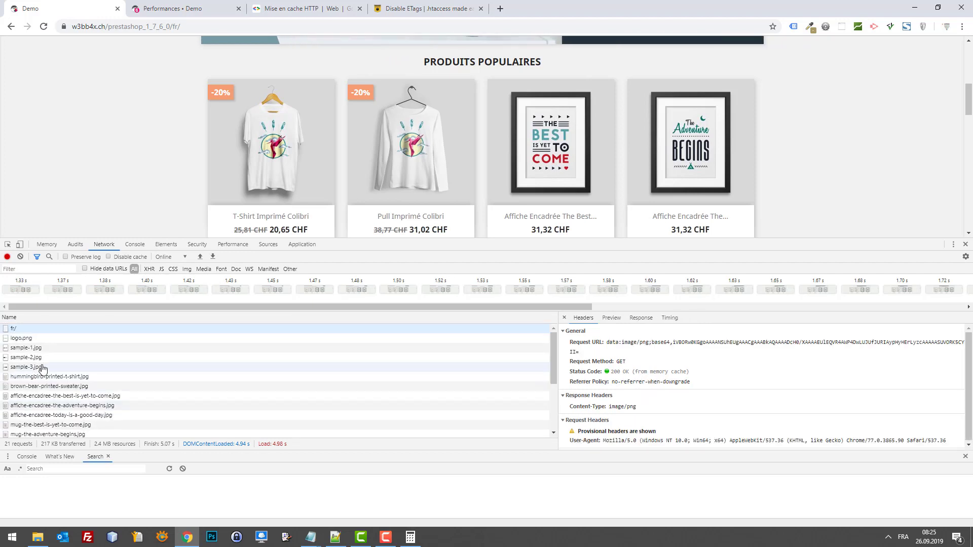
pyautogui.click(41, 368)
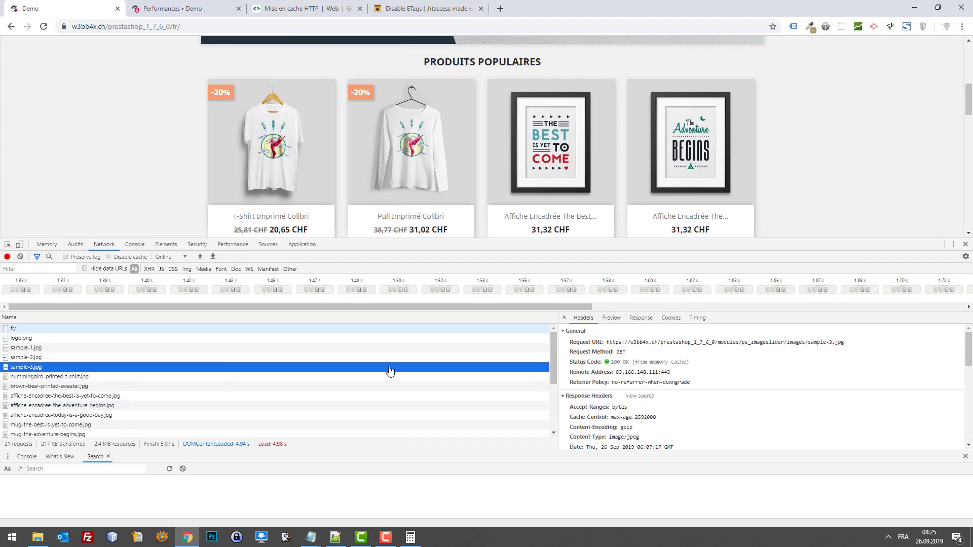
pyautogui.click(649, 418)
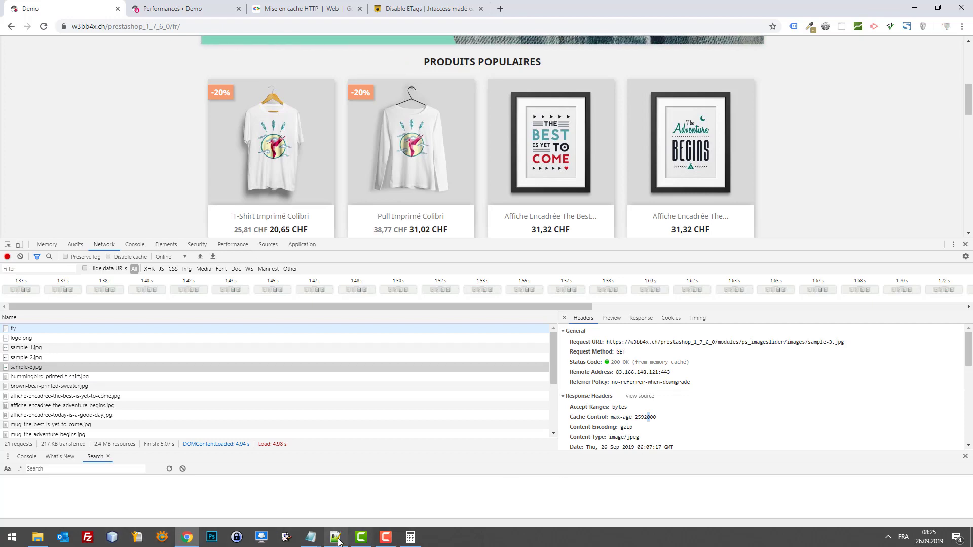
# Step: Switch to Notepad++ to check the image cache duration in .htaccess, and return to the Demo shop in Chrome
pyautogui.click(336, 538)
pyautogui.click(218, 43)
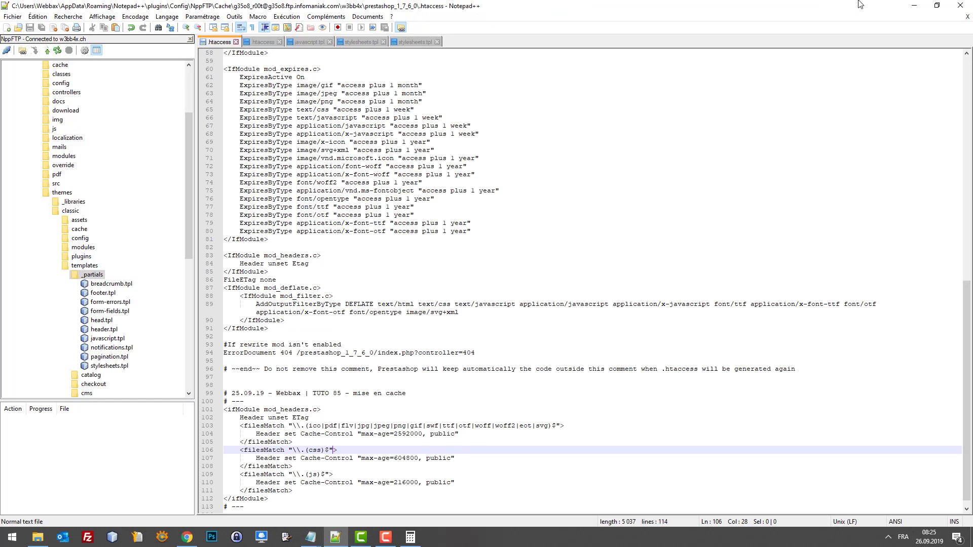
pyautogui.click(914, 5)
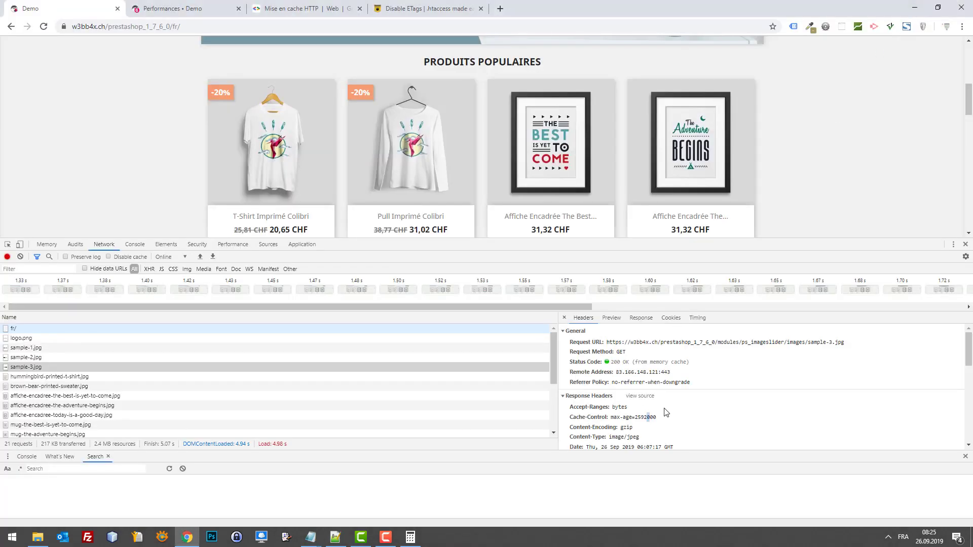
# Step: Inspect the response headers of a woff2 font request and highlight its Cache-Control max-age value
pyautogui.scroll(-3, 666, 412)
pyautogui.scroll(-3, 203, 385)
pyautogui.click(169, 404)
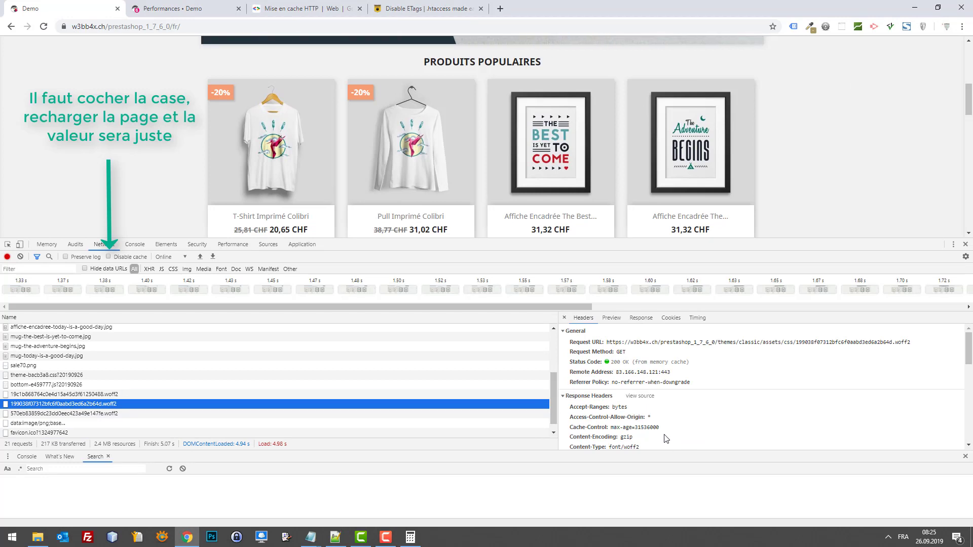
pyautogui.scroll(-2, 667, 434)
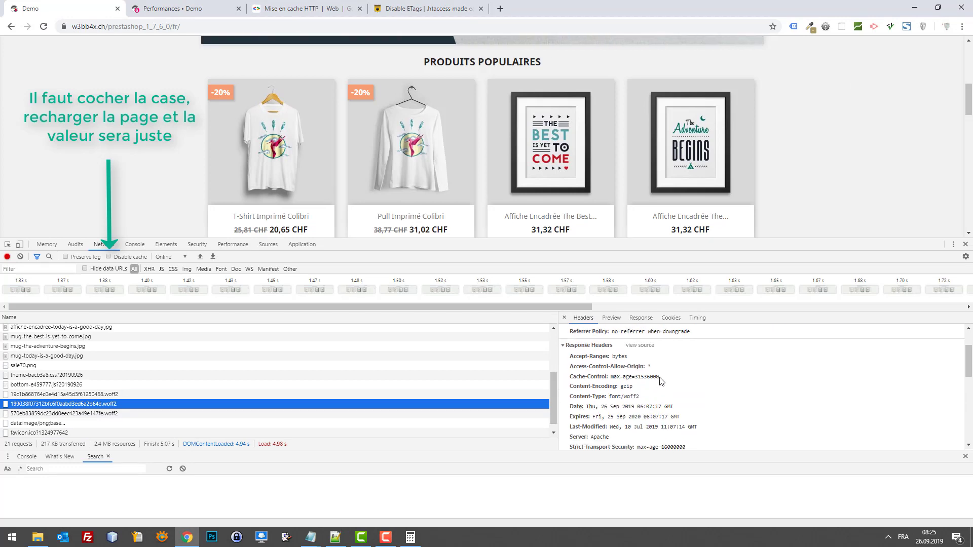
pyautogui.moveTo(660, 378); pyautogui.dragTo(637, 379)
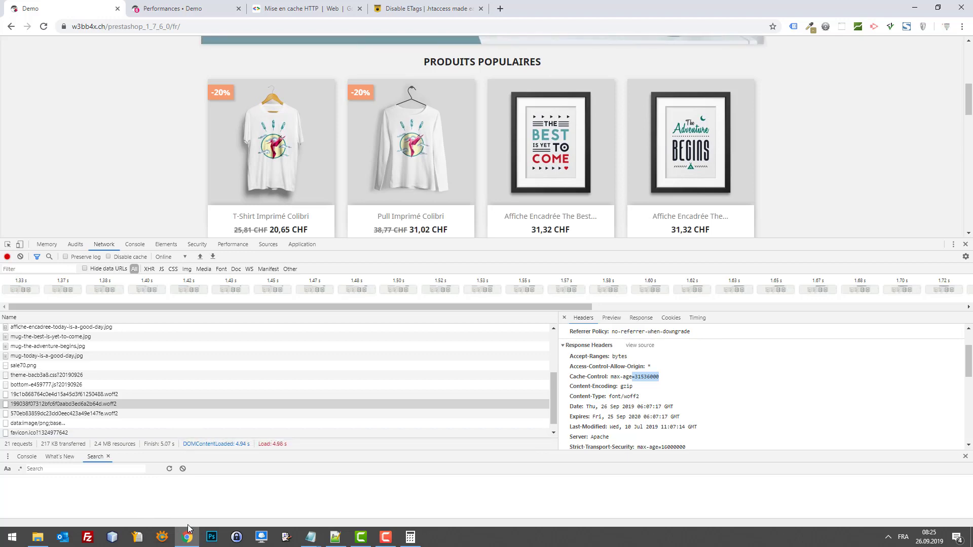
# Step: Find woff2 in the custom filesMatch rule of .htaccess in Notepad++ and compare it with the font request's Cache-Control header in Chrome
pyautogui.click(335, 538)
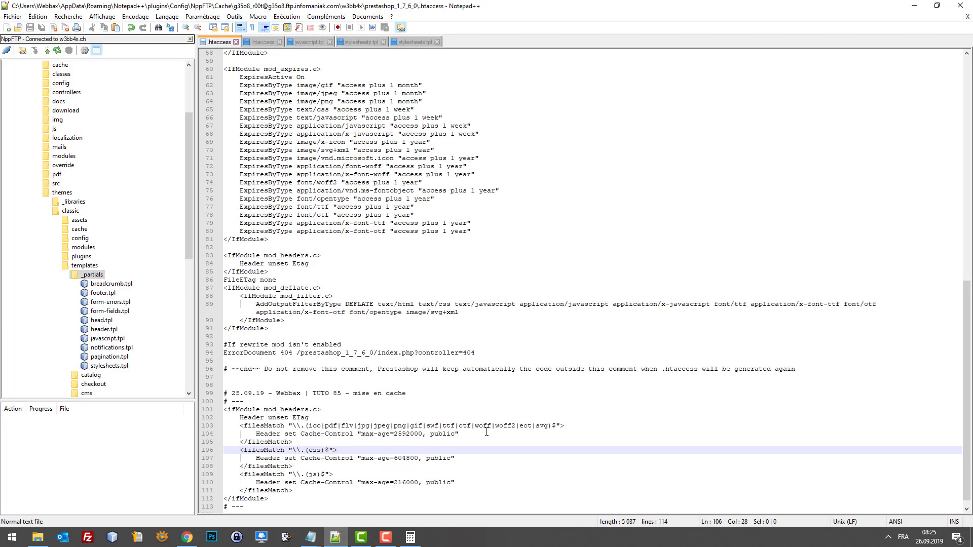
pyautogui.doubleClick(509, 426)
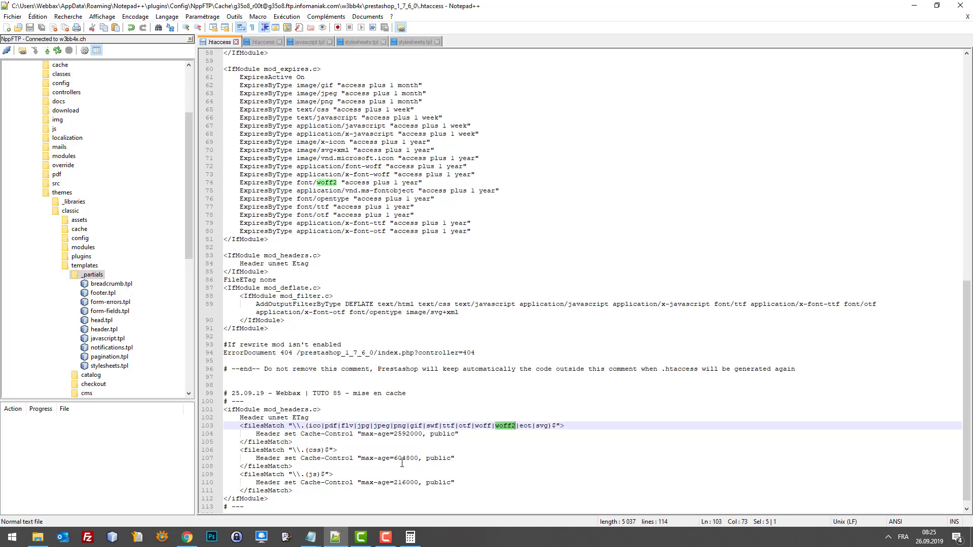
pyautogui.click(914, 6)
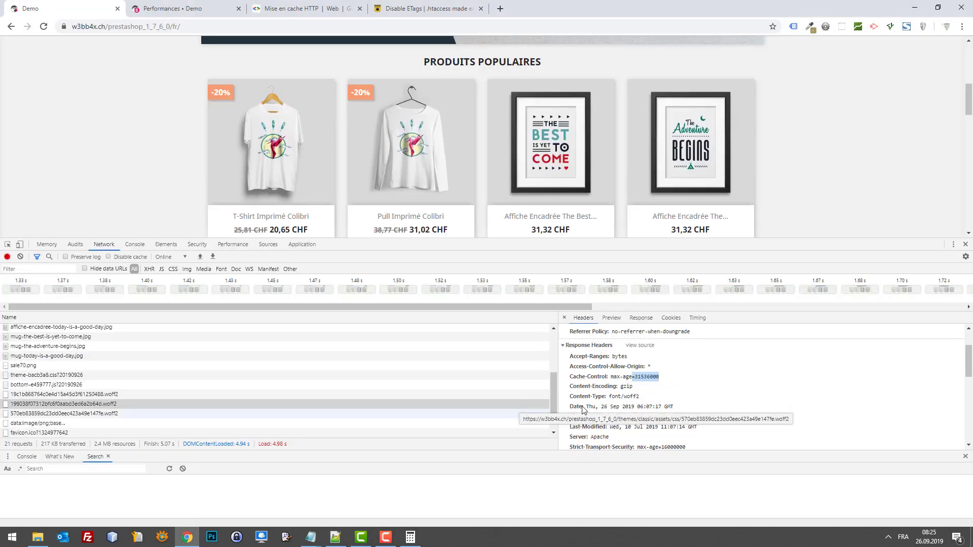
pyautogui.tripleClick(665, 378)
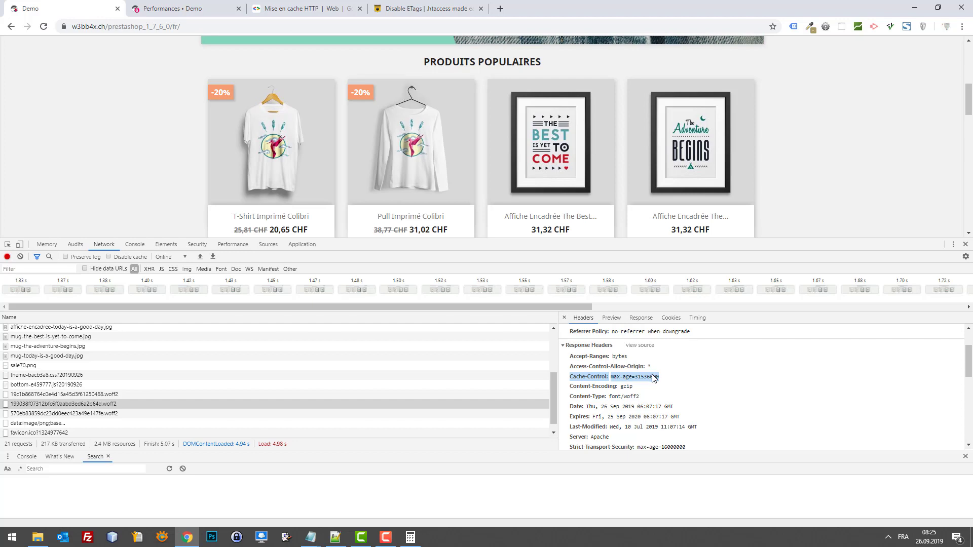
pyautogui.click(647, 378)
pyautogui.scroll(-2, 659, 379)
pyautogui.scroll(2, 659, 380)
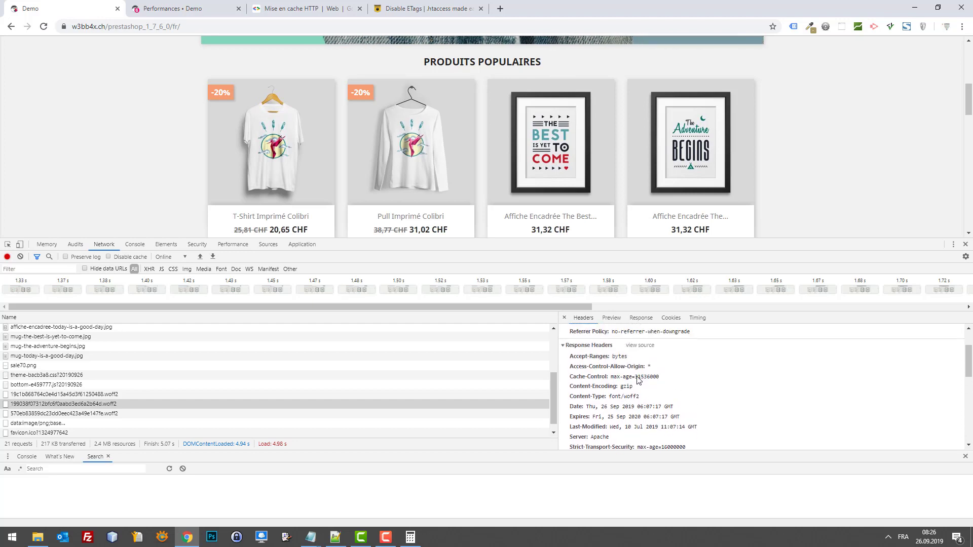
pyautogui.moveTo(635, 378); pyautogui.dragTo(660, 381)
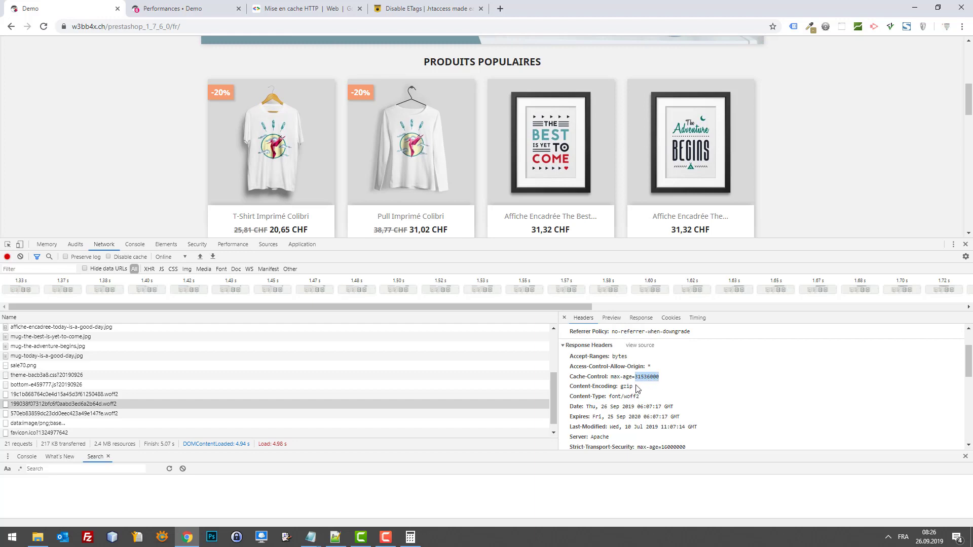
# Step: Compare the Cache-Control headers of the combined theme stylesheet and hummingbird-printed-t-shirt.jpg
pyautogui.click(97, 376)
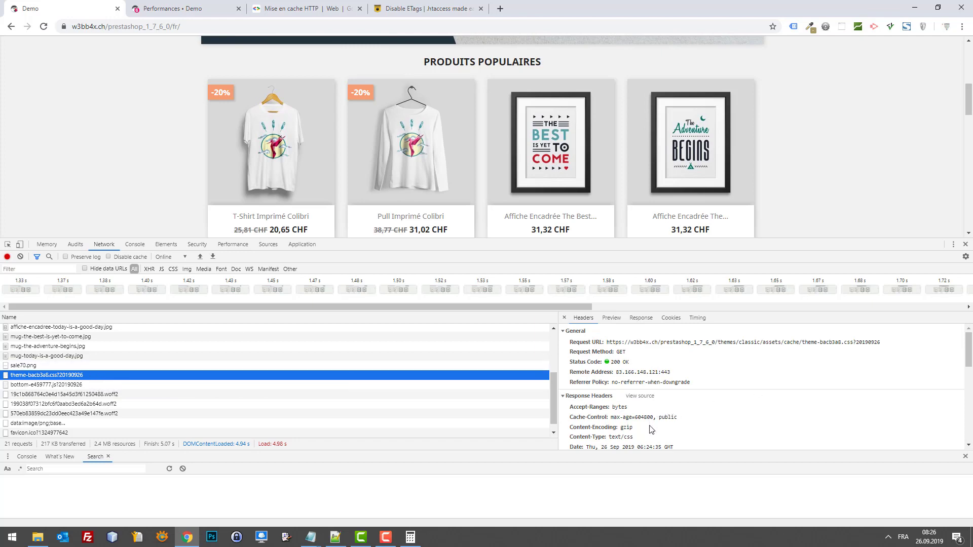
pyautogui.click(335, 537)
pyautogui.click(333, 540)
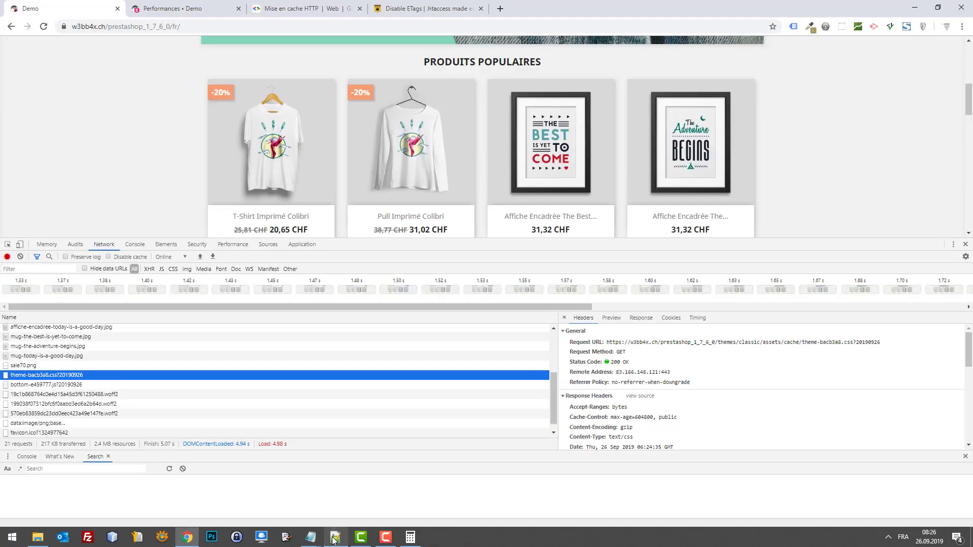
pyautogui.scroll(-3, 213, 384)
pyautogui.click(209, 369)
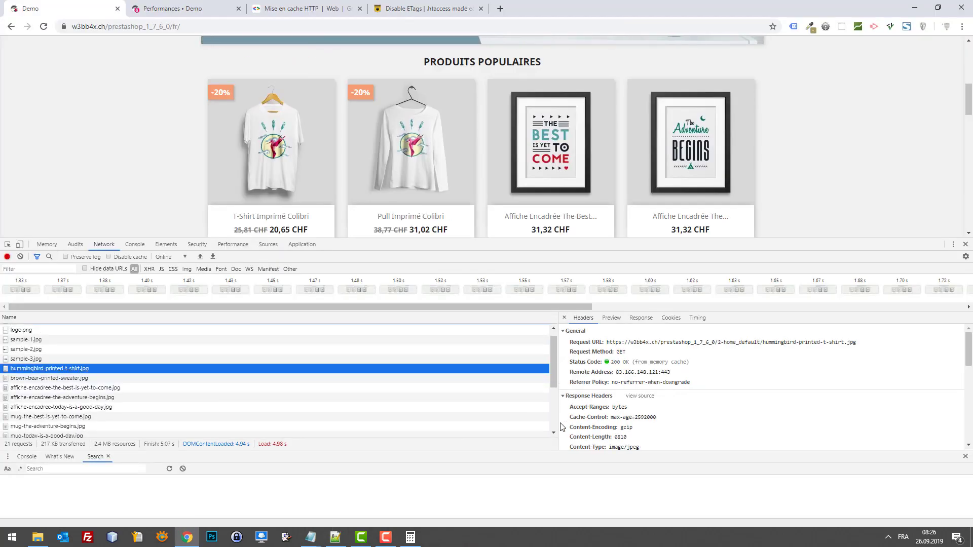
pyautogui.scroll(1, 421, 346)
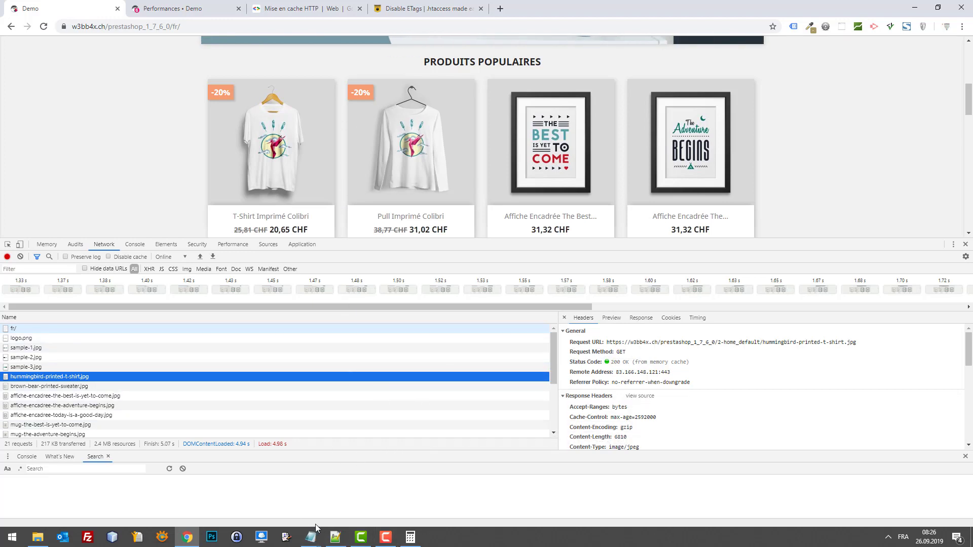
# Step: Switch to Notepad++ and review the mod_expires rules and the custom Cache-Control block in .htaccess
pyautogui.click(335, 536)
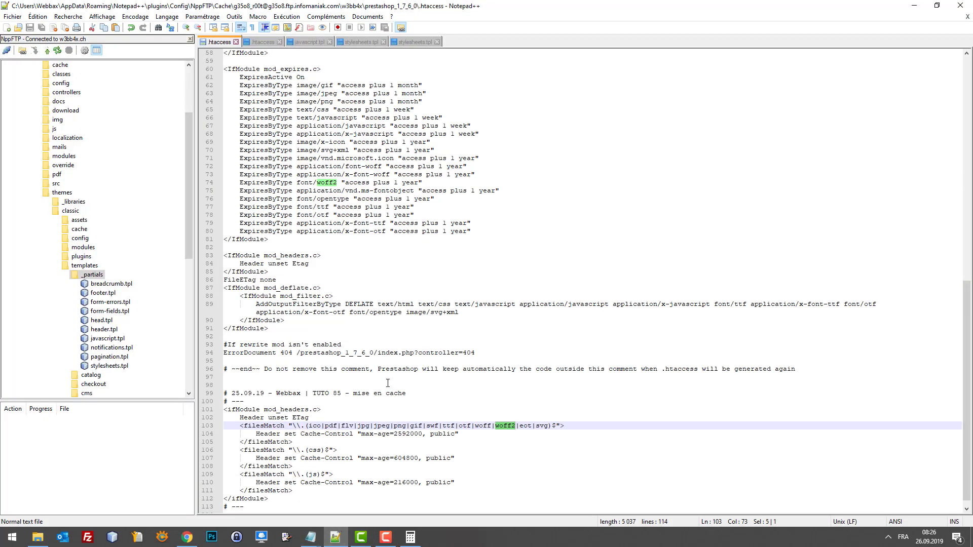
pyautogui.scroll(1, 392, 385)
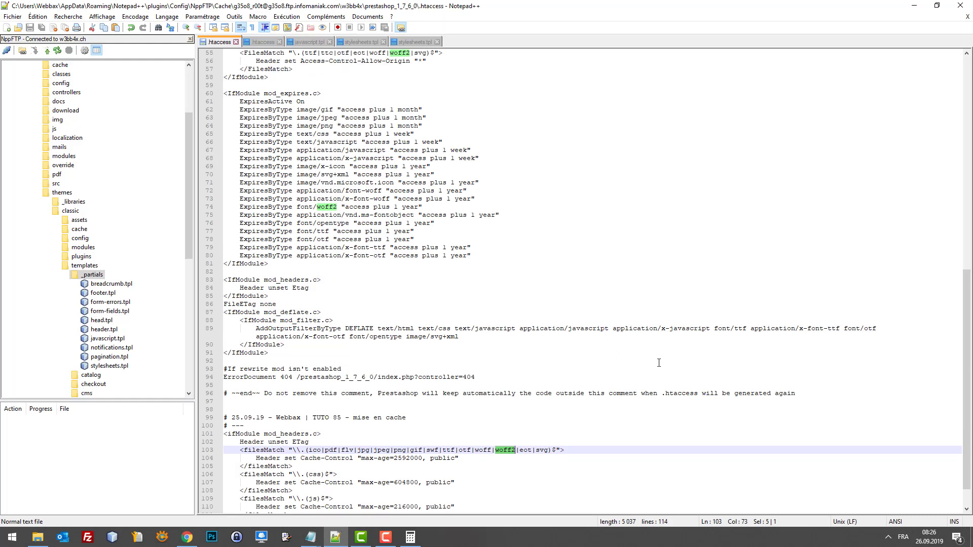
pyautogui.scroll(-1, 659, 364)
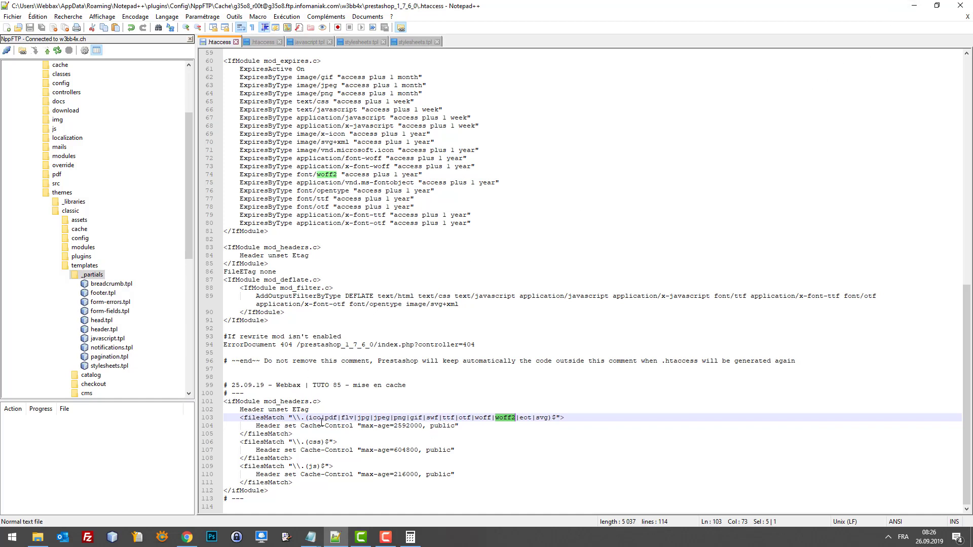
# Step: Highlight the Header unset ETag directive in the custom block of .htaccess, then switch to the shop's home page in Chrome
pyautogui.moveTo(329, 408); pyautogui.dragTo(234, 410)
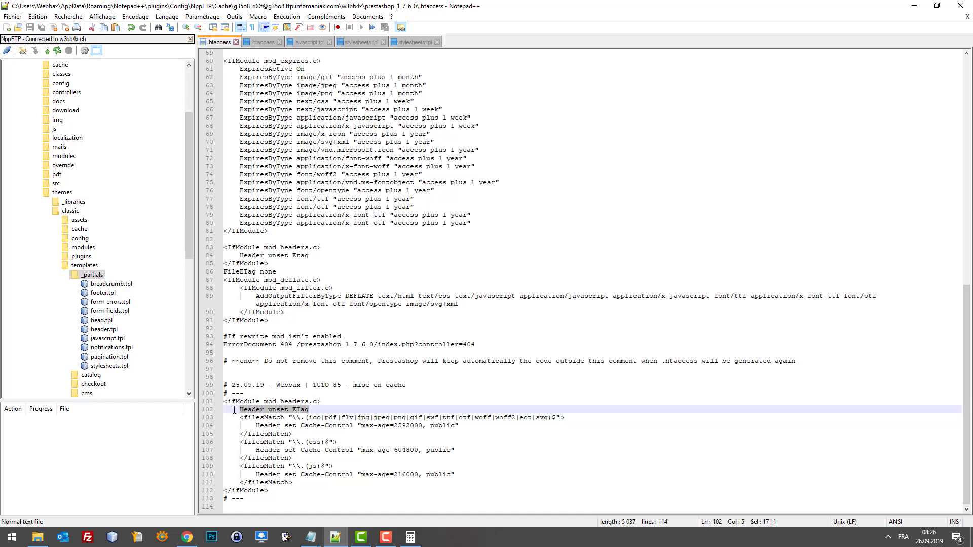
pyautogui.click(326, 417)
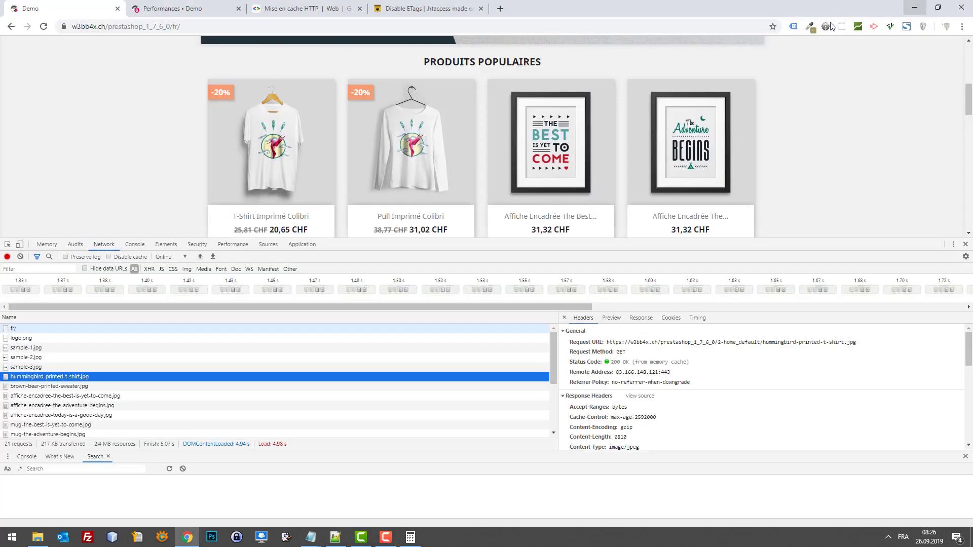
pyautogui.click(914, 5)
pyautogui.scroll(-15, 135, 166)
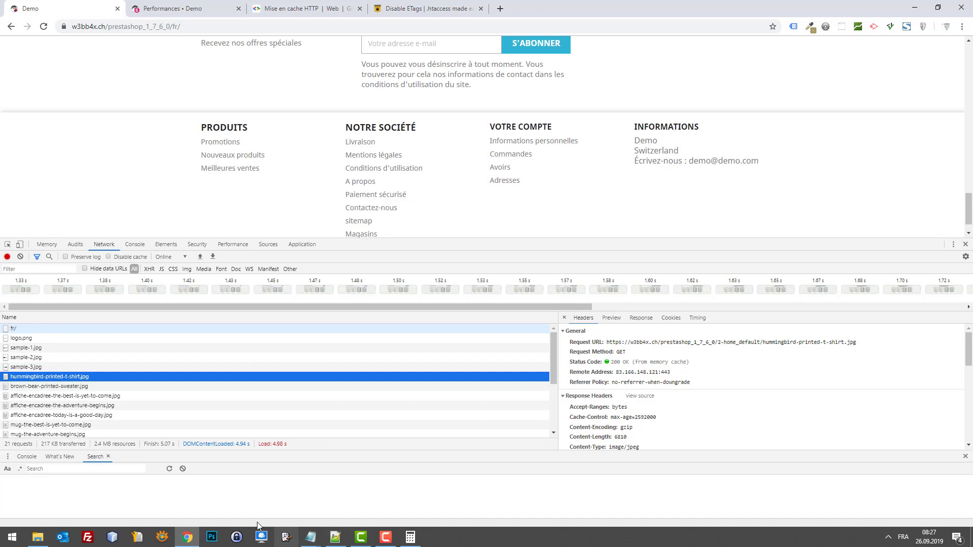
# Step: Review the CCC smart cache and Apache optimisation settings on PrestaShop's Performances page
pyautogui.click(216, 8)
pyautogui.scroll(-4, 617, 383)
pyautogui.scroll(6, 517, 307)
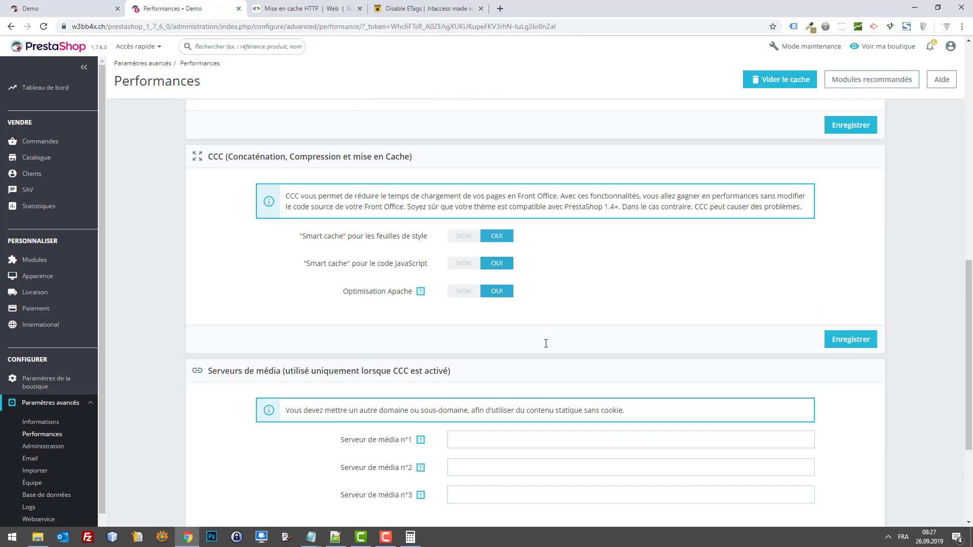
pyautogui.scroll(-2, 522, 356)
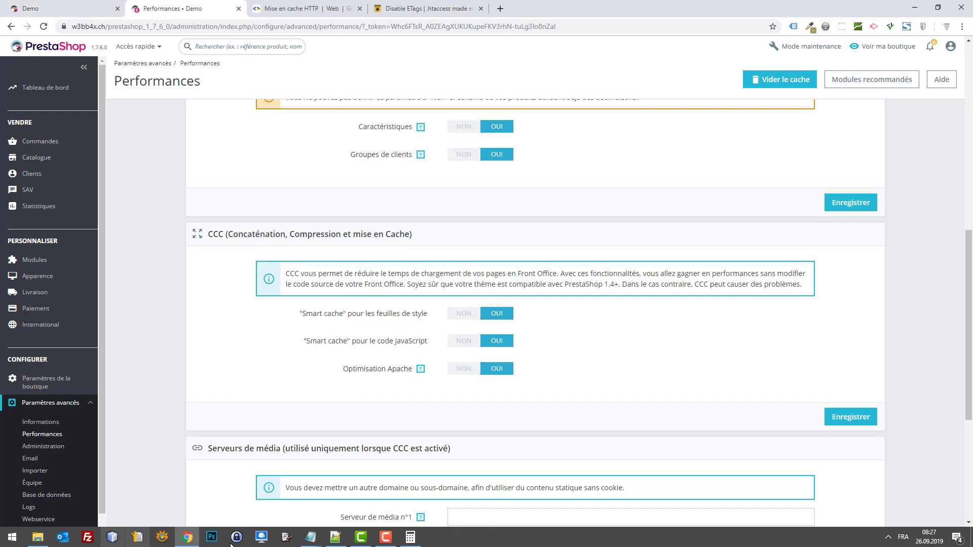
# Step: Switch to Notepad++ and review the date-versioned stylesheet link in the classic theme's server copy of stylesheets.tpl
pyautogui.click(335, 538)
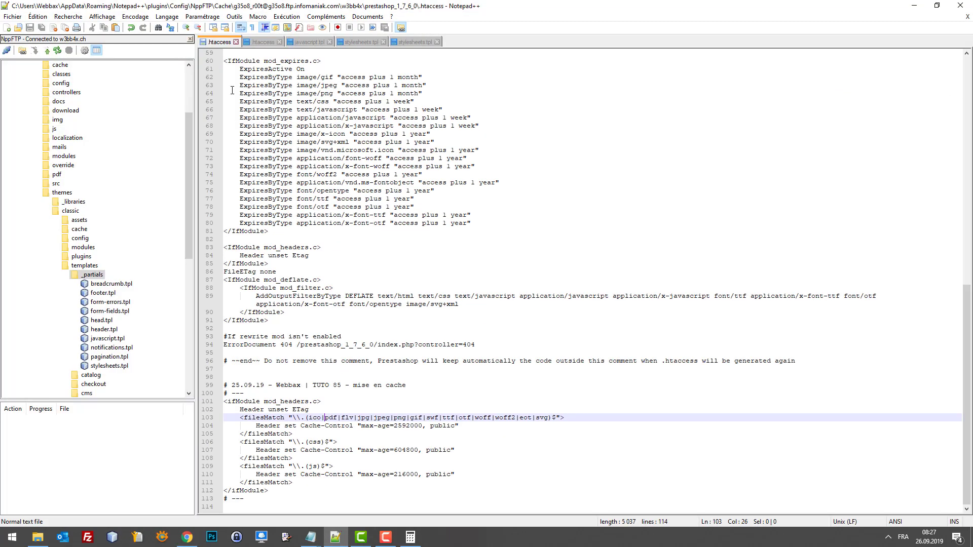
pyautogui.click(432, 43)
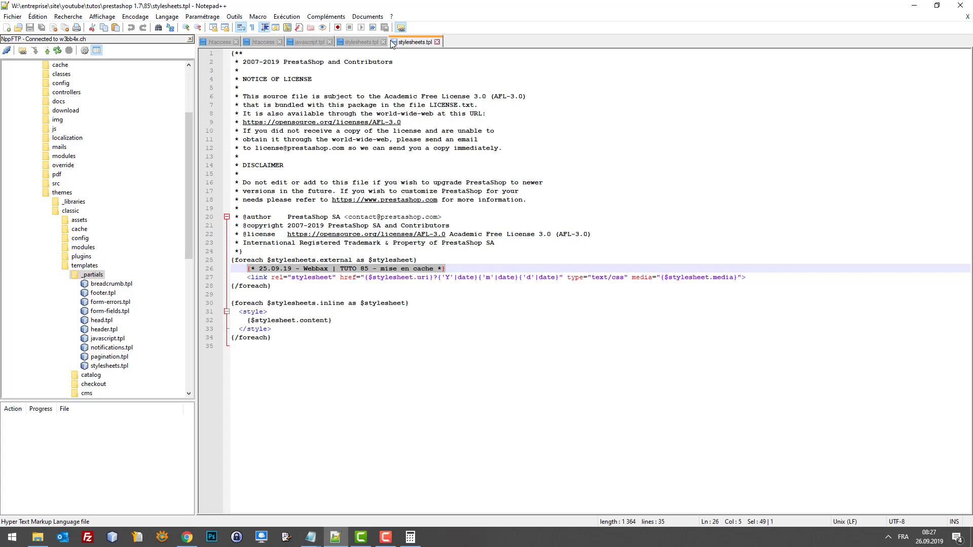
pyautogui.click(360, 44)
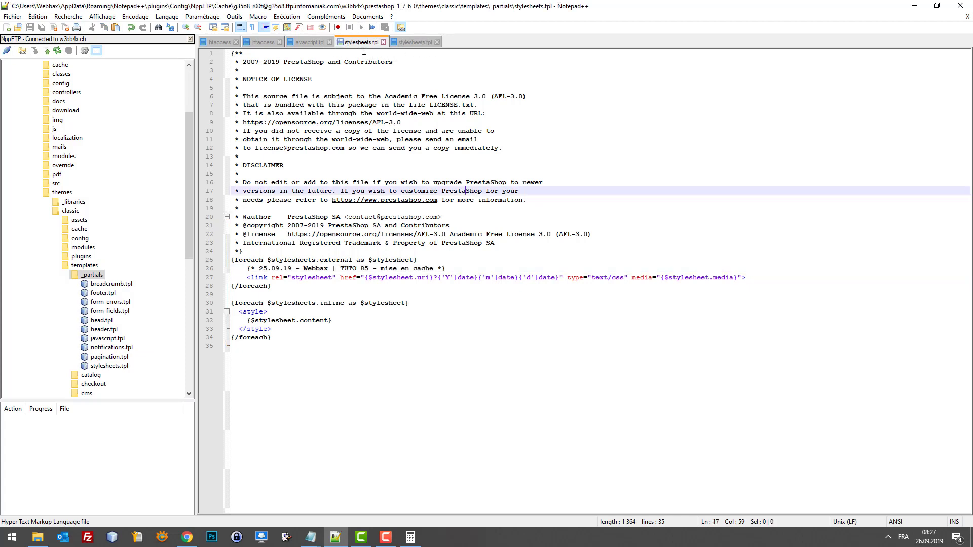
pyautogui.click(372, 269)
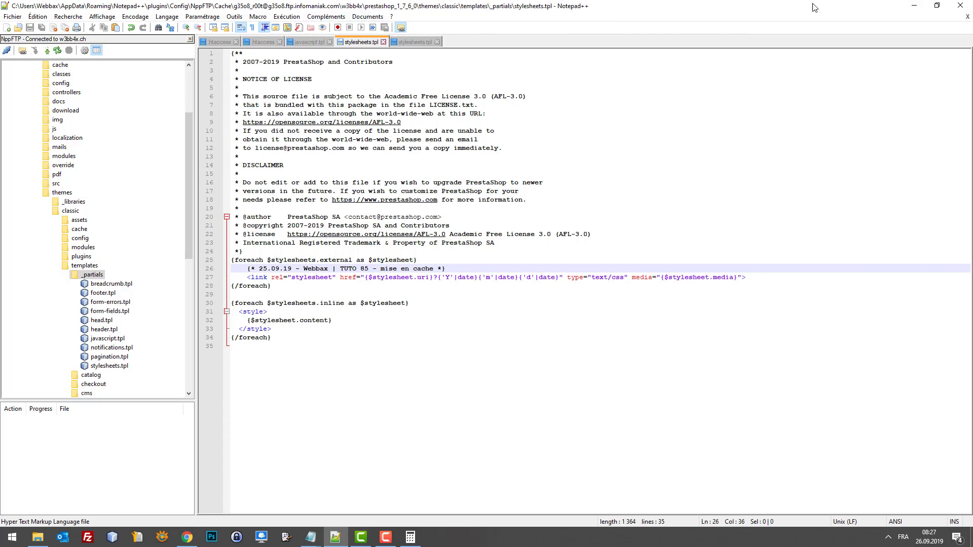
# Step: Switch to Chrome and reload the shop's home page several times while observing its network requests
pyautogui.click(913, 7)
pyautogui.click(26, 7)
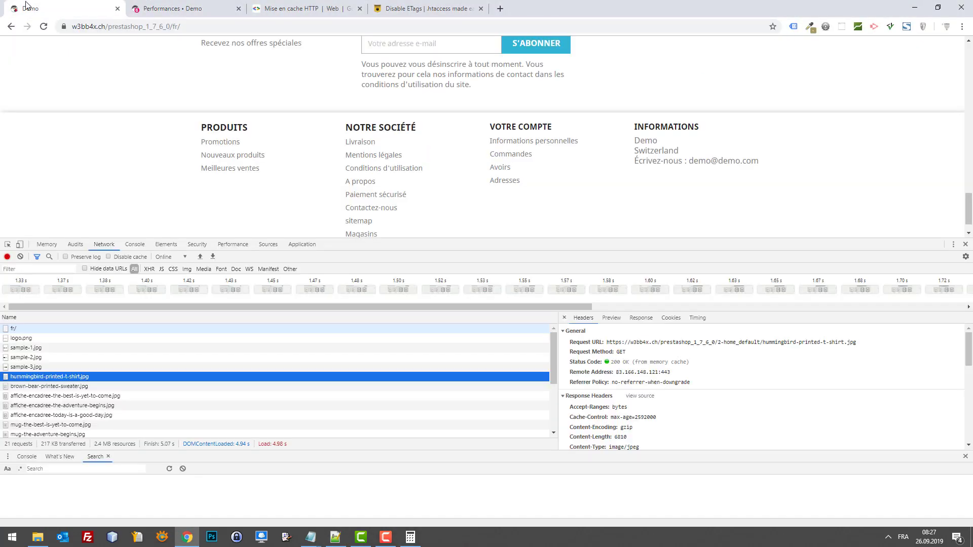
pyautogui.press('F5')
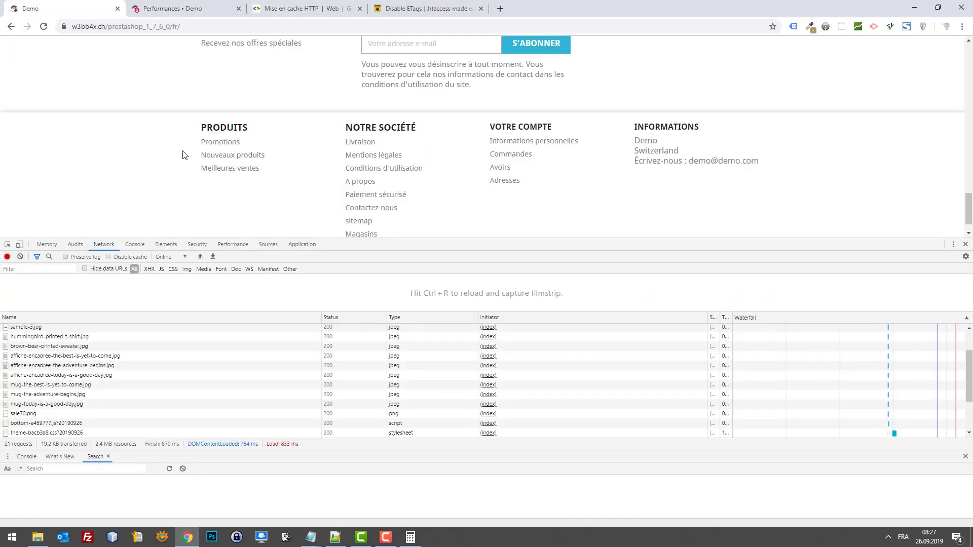
pyautogui.press('F5')
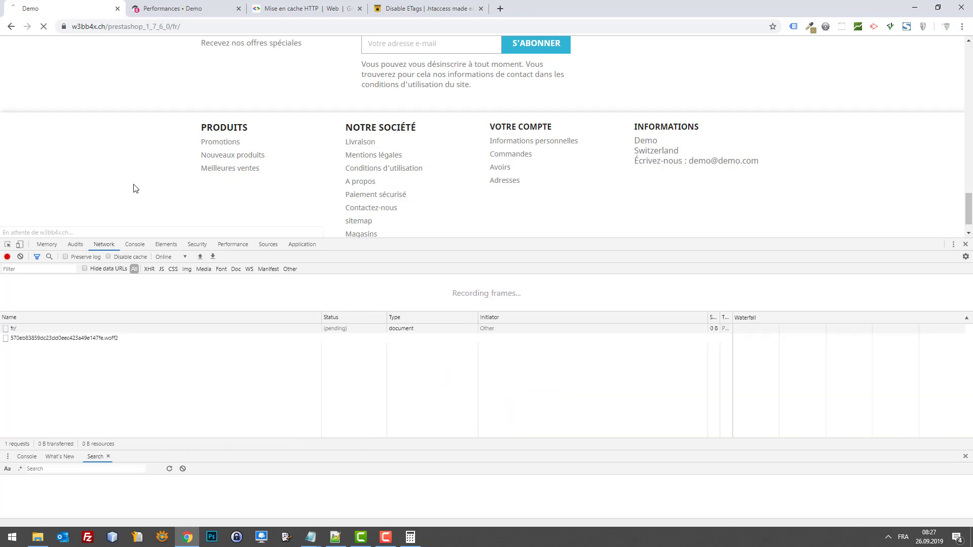
pyautogui.press('F5')
pyautogui.press('F5')
# Step: Close the developer tools and reload the home page to check how the popular products load
pyautogui.click(966, 245)
pyautogui.scroll(4, 809, 247)
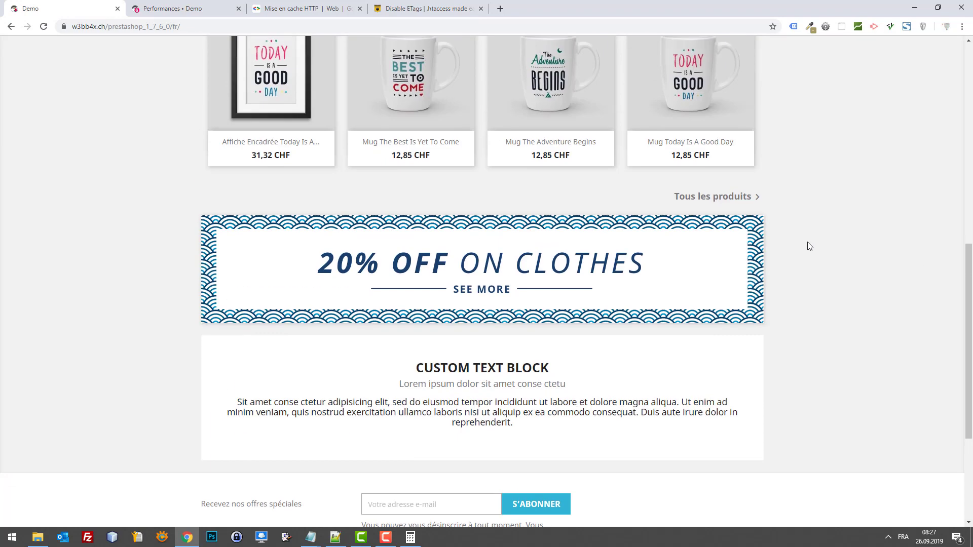
pyautogui.press('F5')
pyautogui.scroll(5, 296, 165)
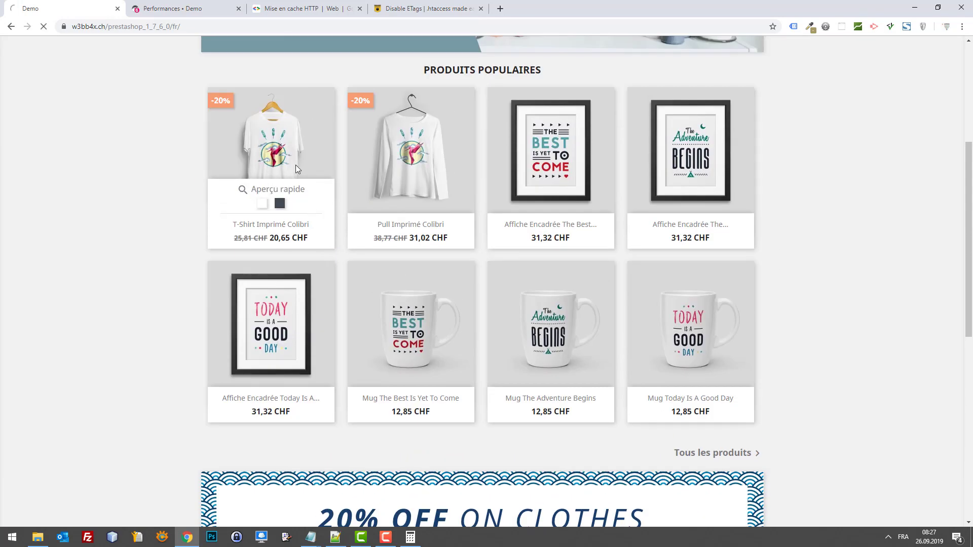
# Step: Open the T-Shirt Imprimé Colibri product and alternate between it and the Hommes category to test cached page loading
pyautogui.click(275, 140)
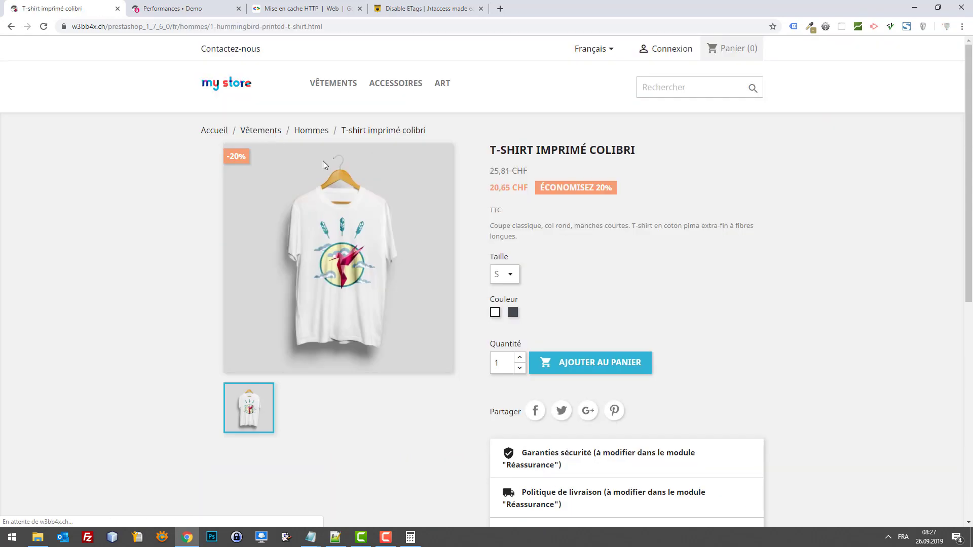
pyautogui.click(326, 131)
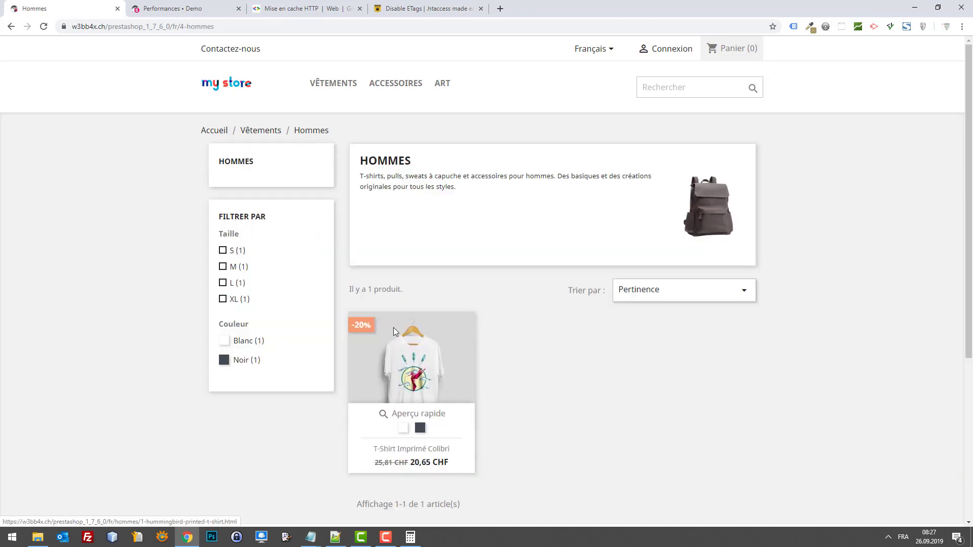
pyautogui.click(447, 362)
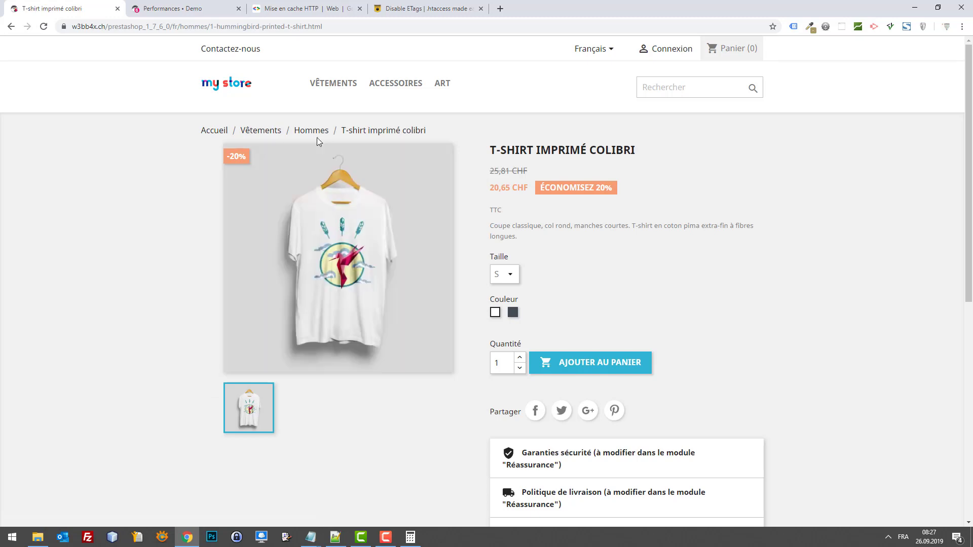
pyautogui.click(328, 132)
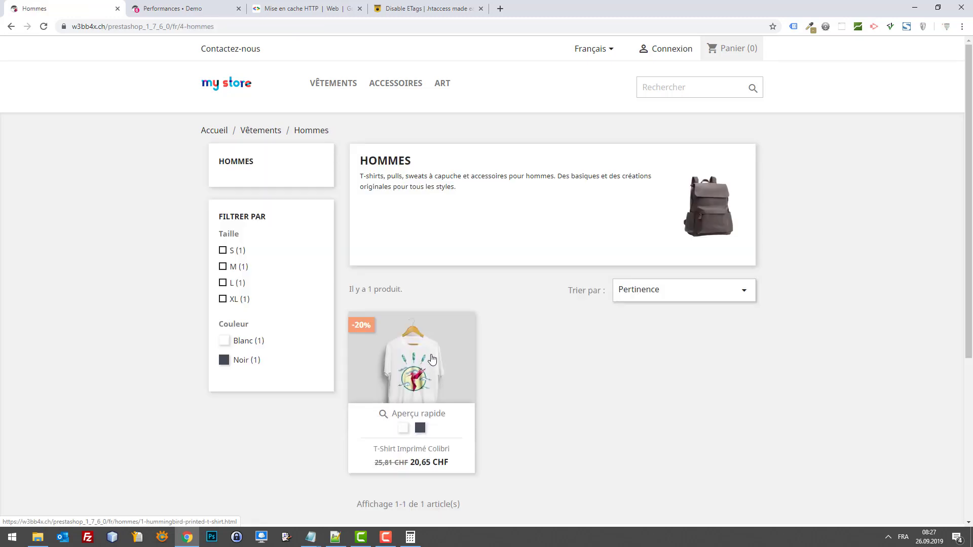
pyautogui.click(430, 357)
pyautogui.click(318, 131)
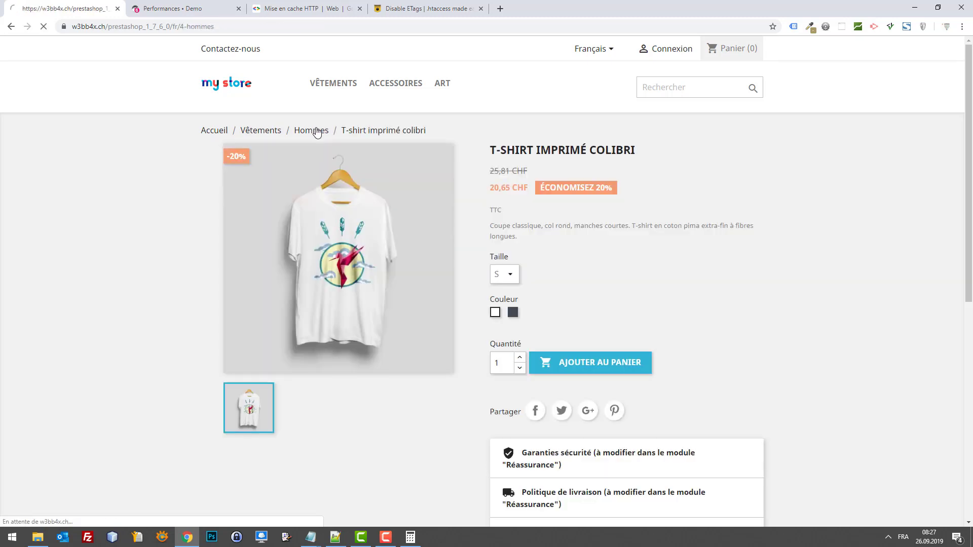
pyautogui.click(455, 339)
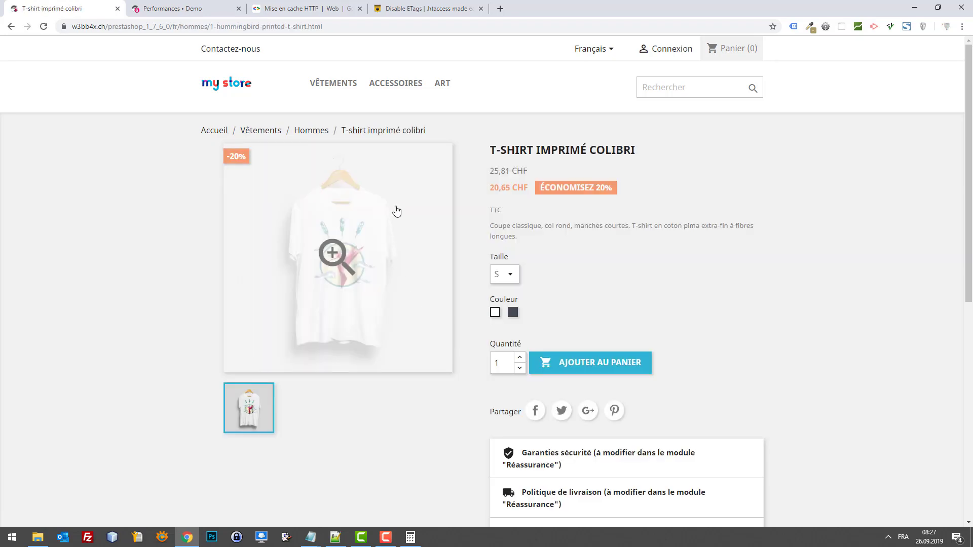
# Step: Enlarge the T-shirt's product image, close the enlarged view, and reload the product page from its breadcrumb
pyautogui.click(395, 204)
pyautogui.click(135, 211)
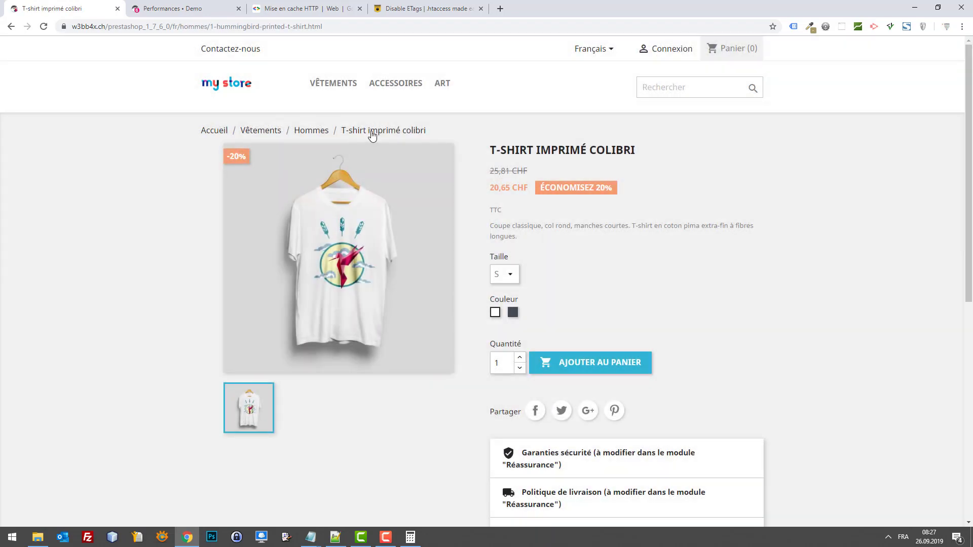
pyautogui.click(372, 133)
pyautogui.moveTo(416, 191); pyautogui.dragTo(351, 142)
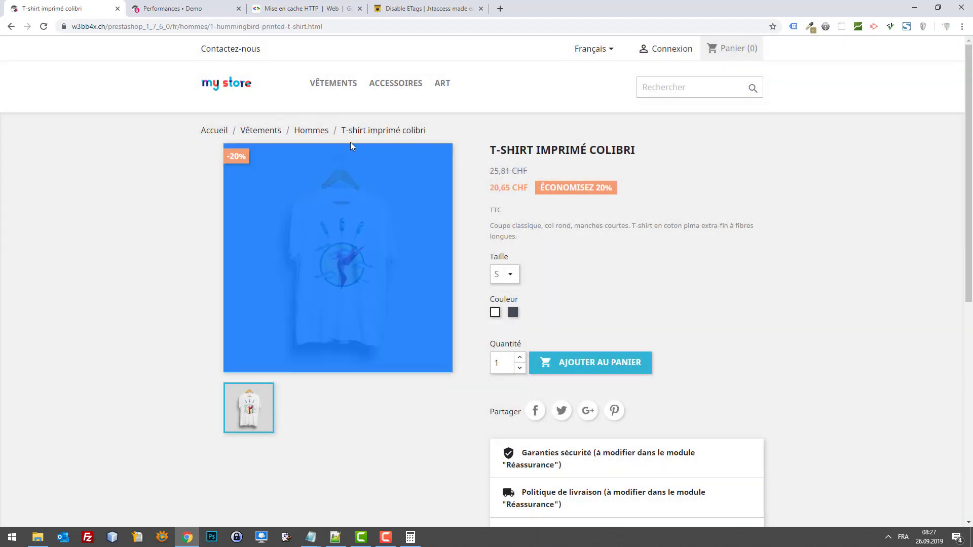
# Step: Return to the Hommes category and reopen the T-shirt's product page twice to recheck the navigation speed
pyautogui.click(314, 131)
pyautogui.moveTo(442, 314)
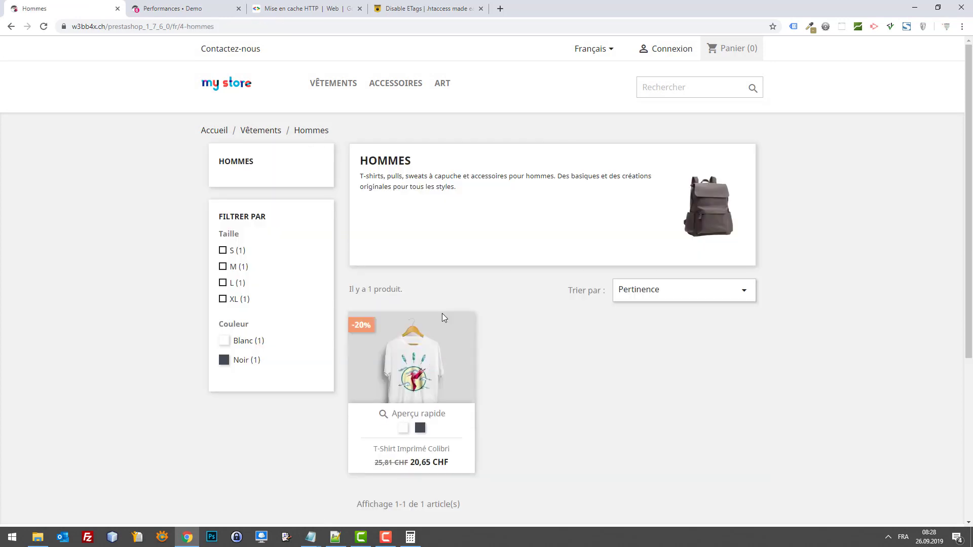
pyautogui.click(399, 356)
pyautogui.click(316, 130)
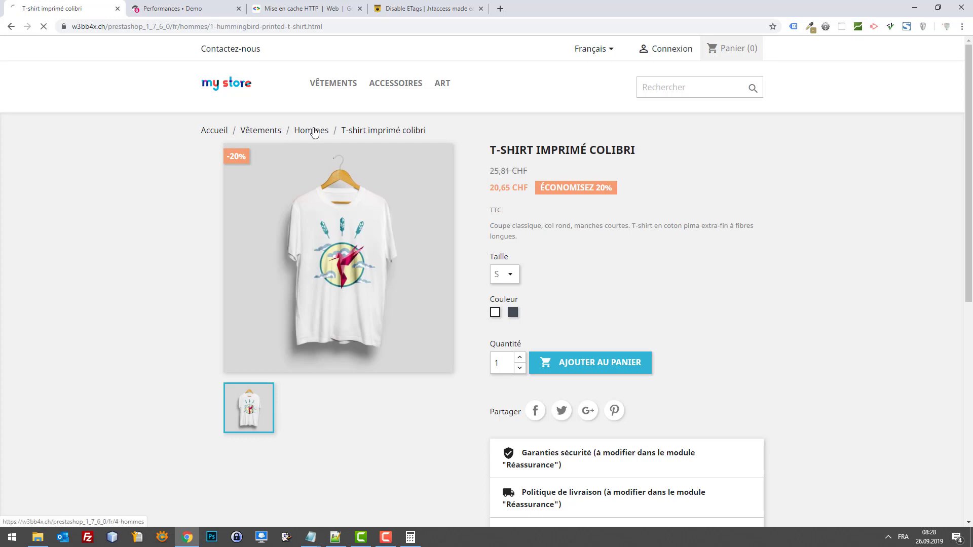
pyautogui.click(448, 350)
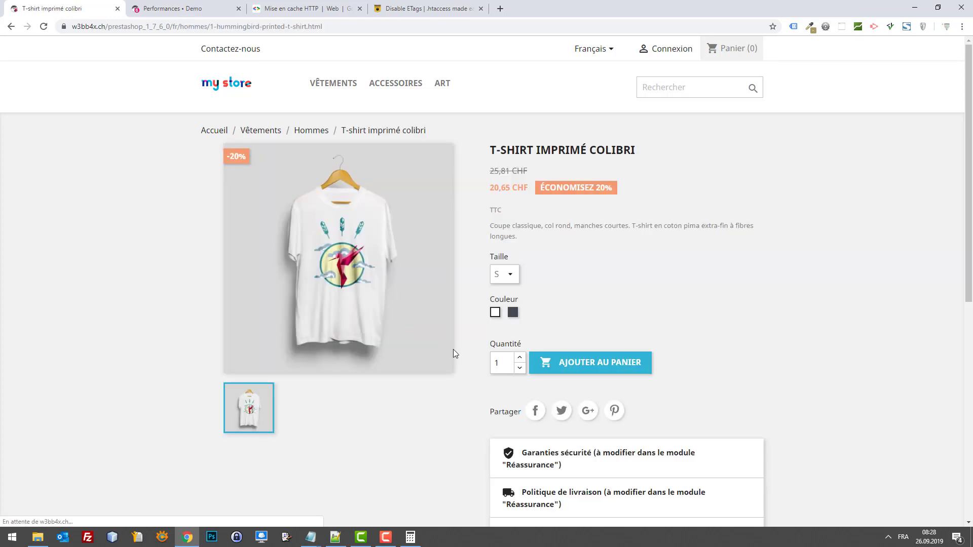